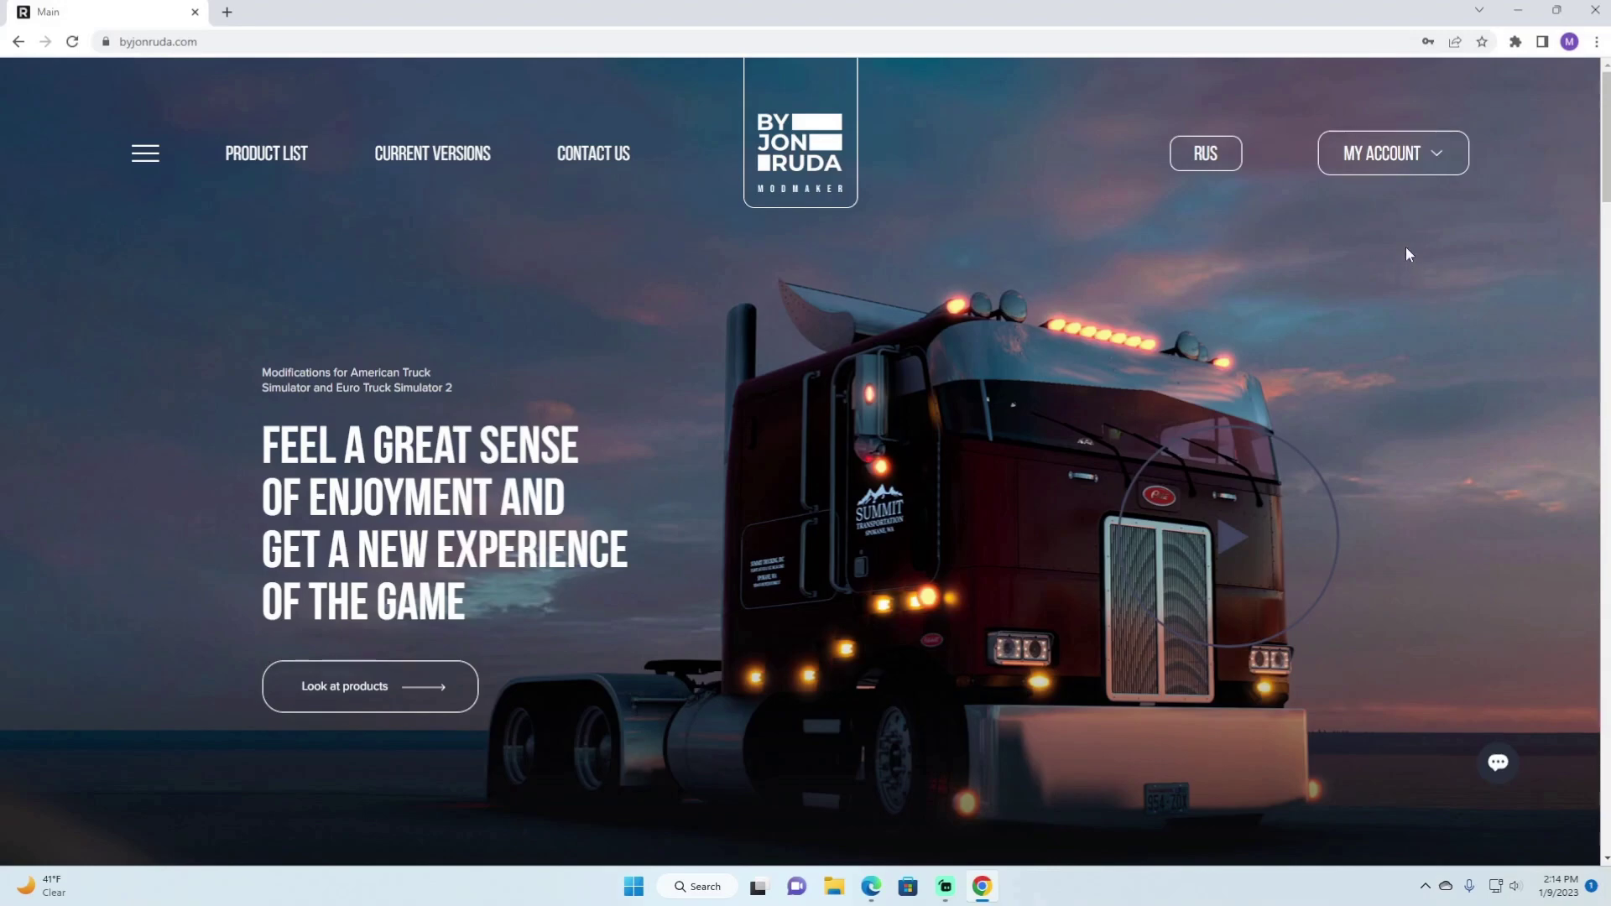
Open the account's My Modifications page and download the RVM Pickup Truck mod for American Truck Simulator
click(1406, 160)
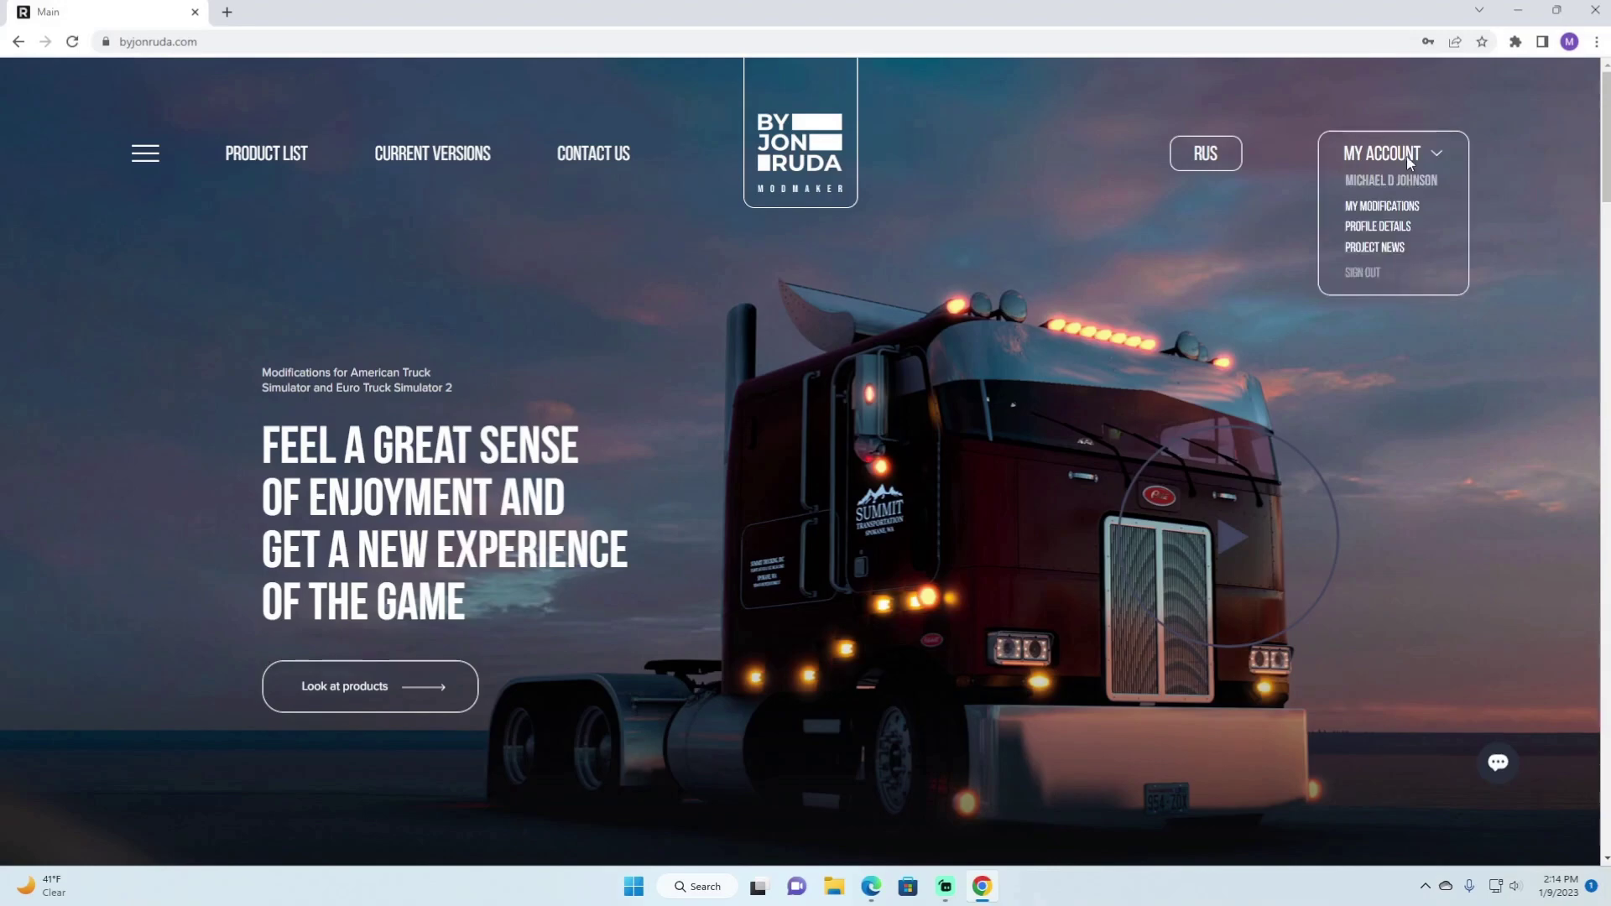
click(1399, 209)
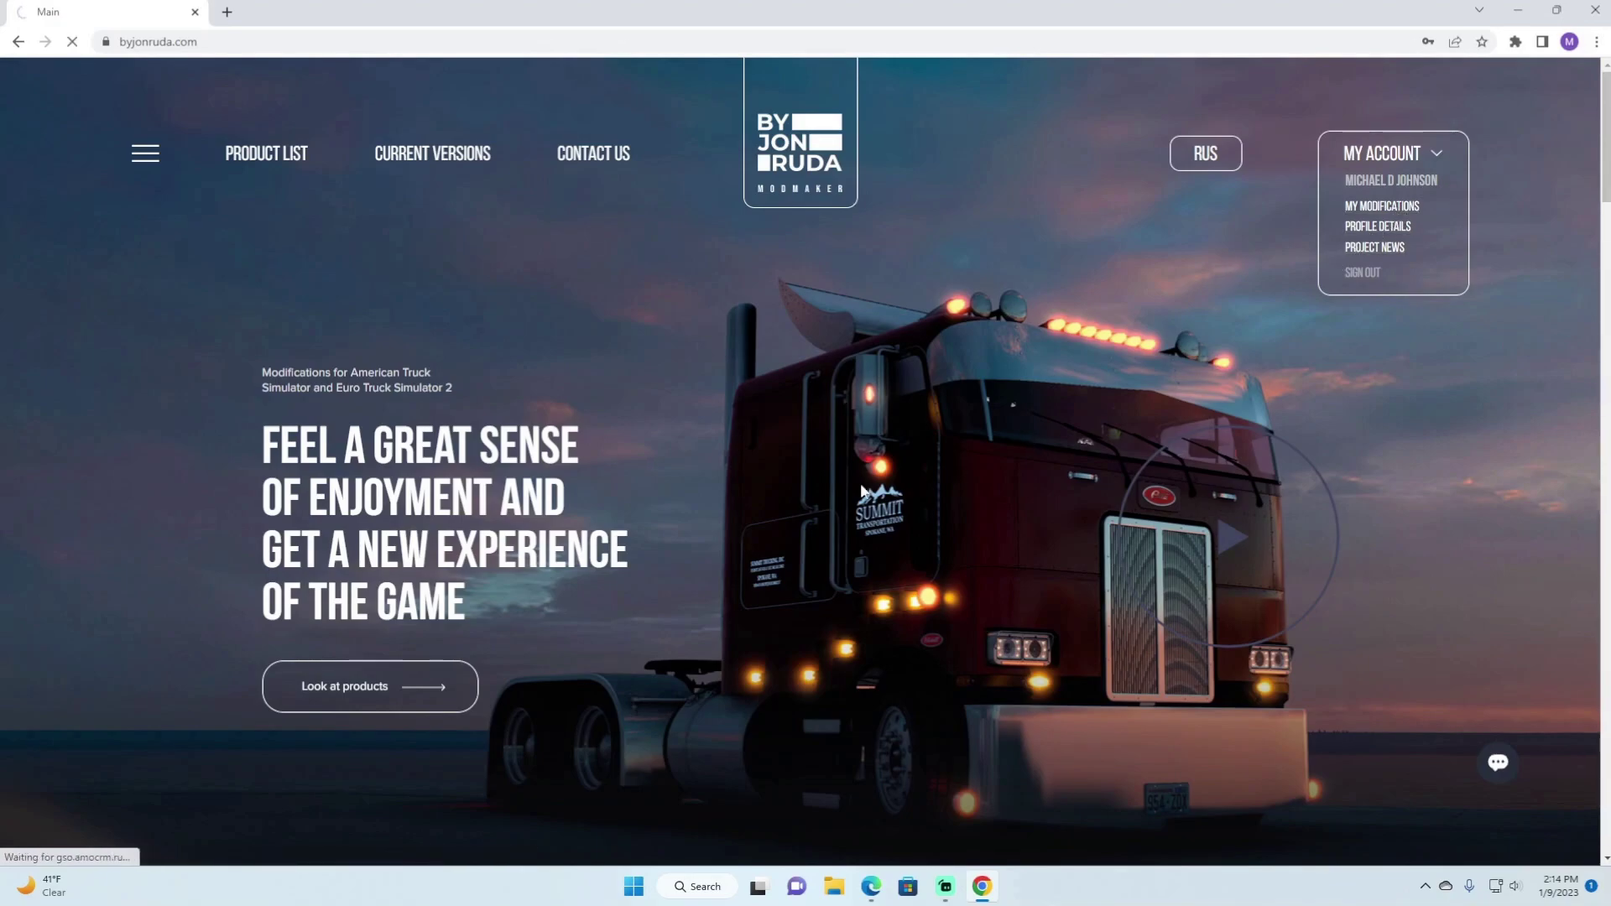
scroll(622, 375, down, 5)
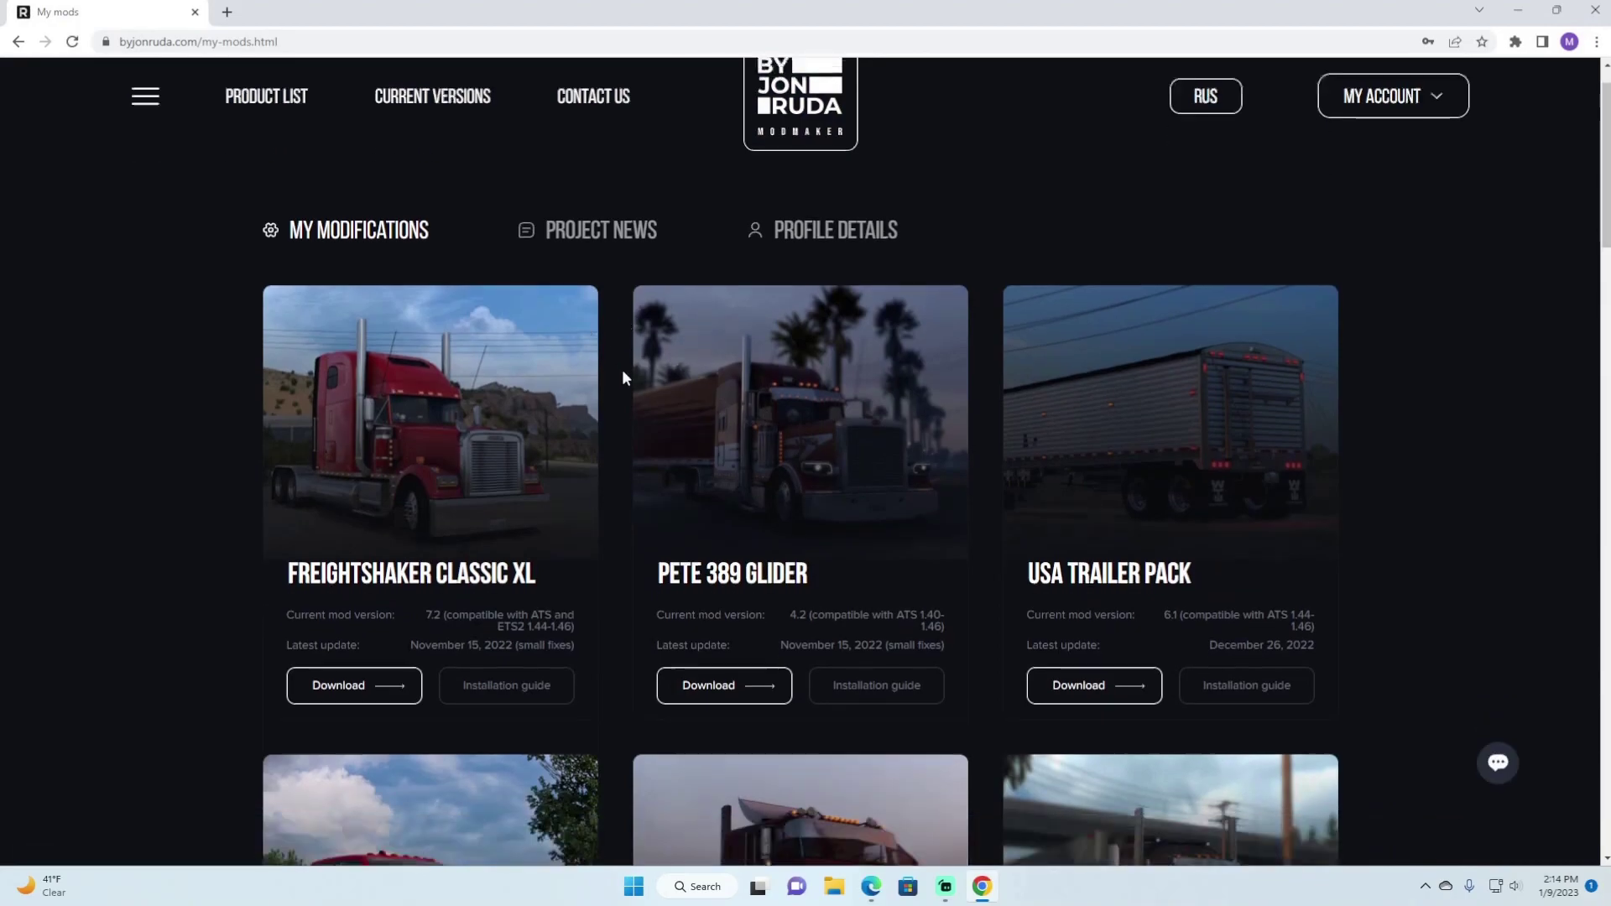
scroll(622, 375, down, 2)
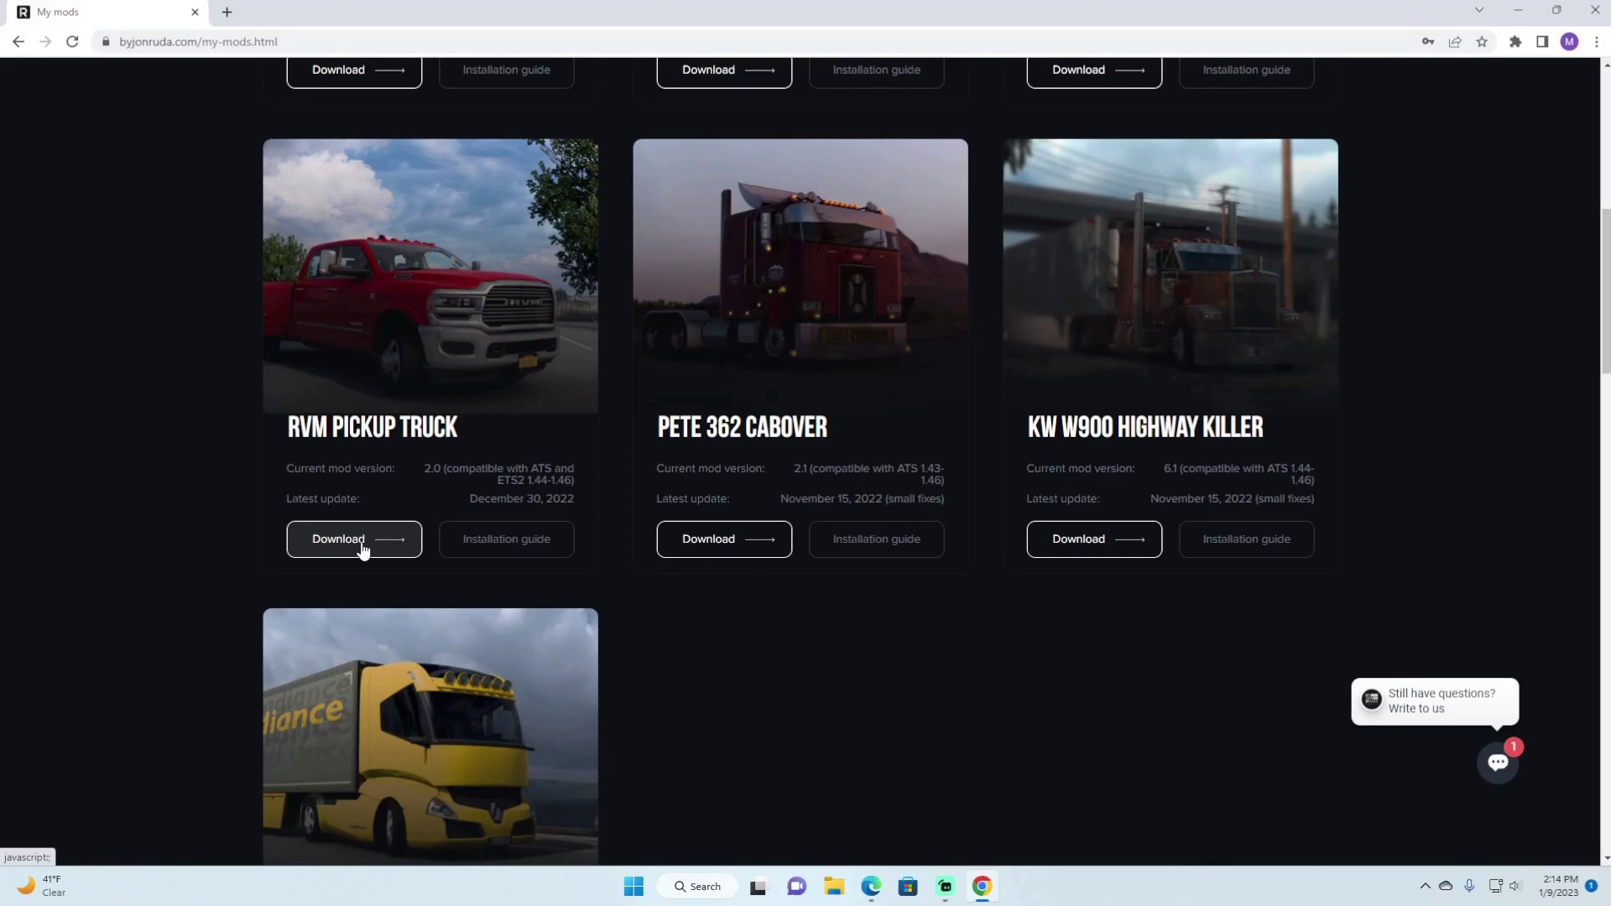
click(363, 550)
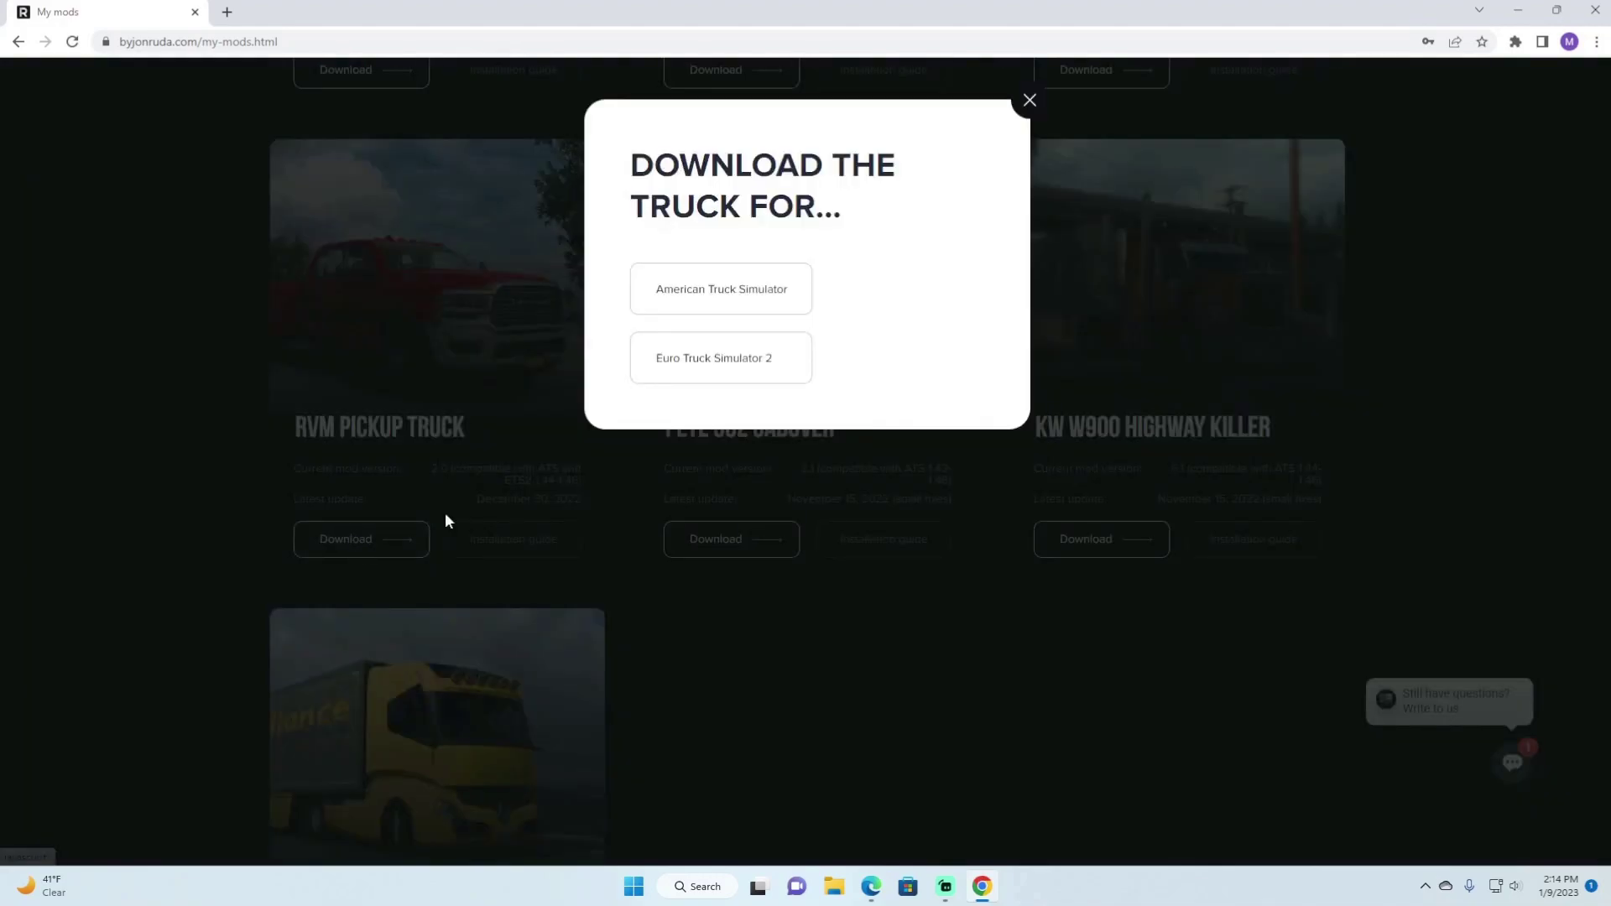
click(761, 292)
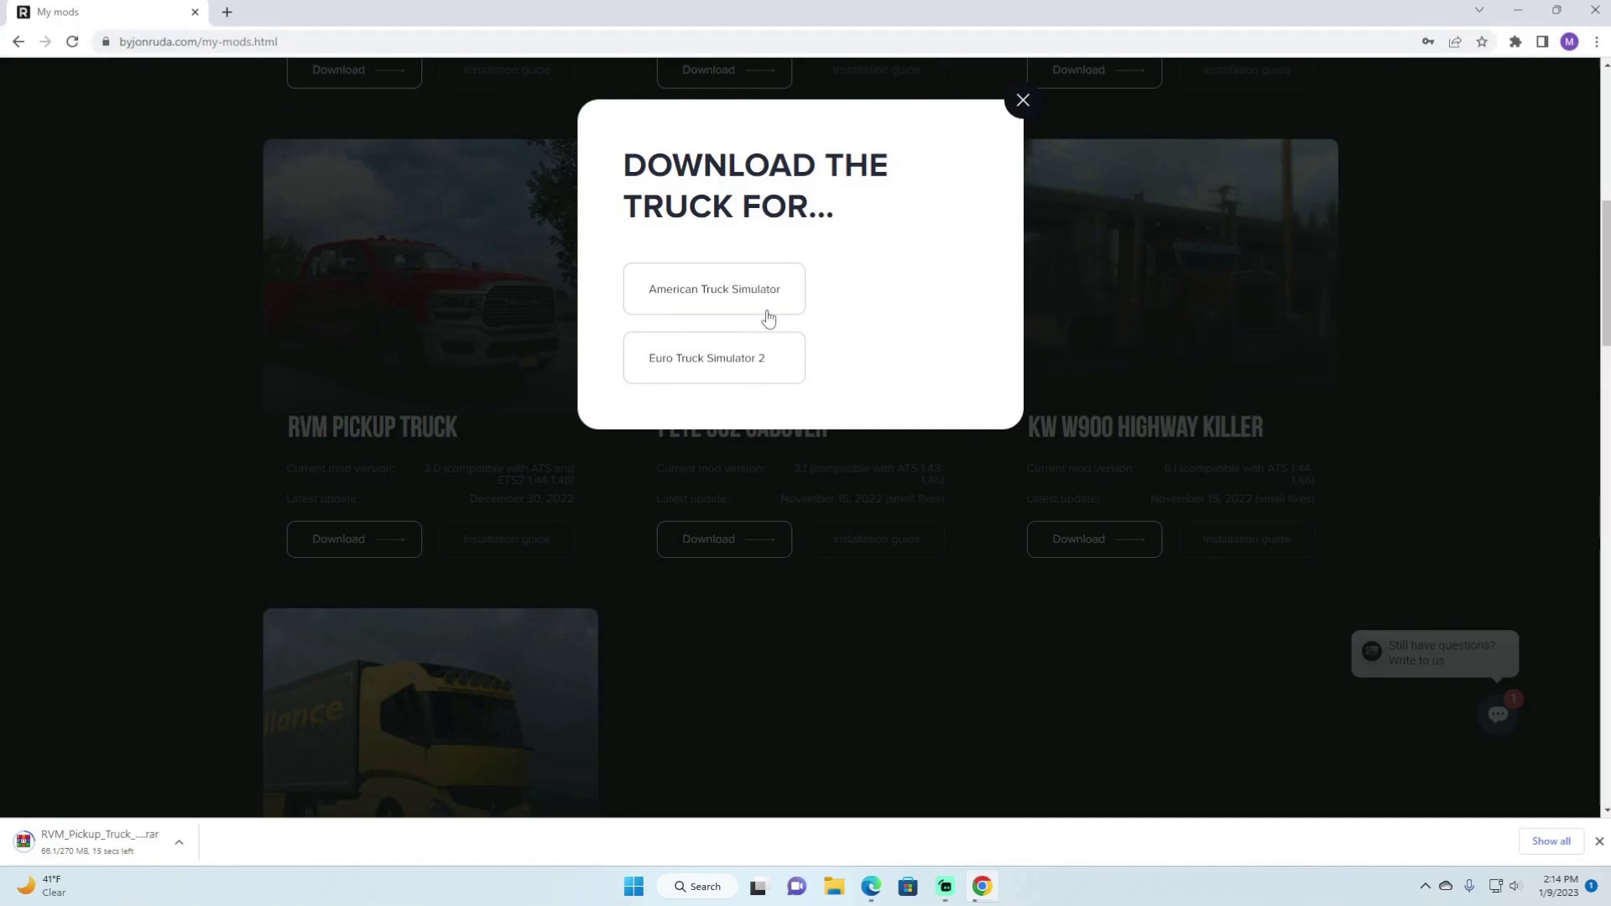
click(1023, 102)
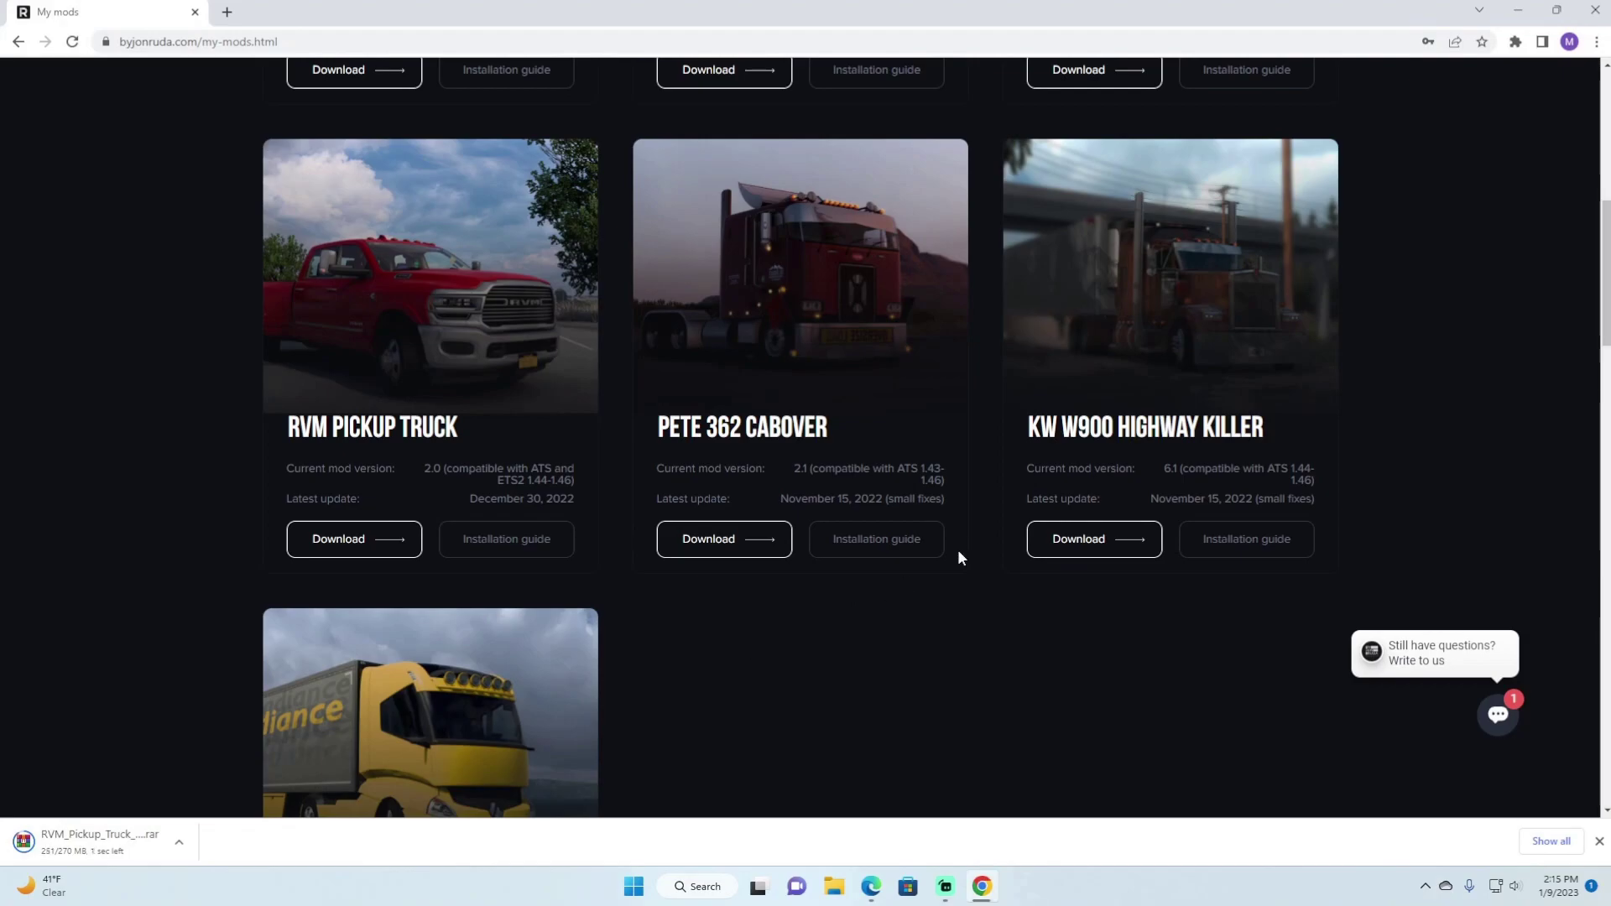
Reduce the browser from full screen and open a File Explorer window beside it
click(1550, 7)
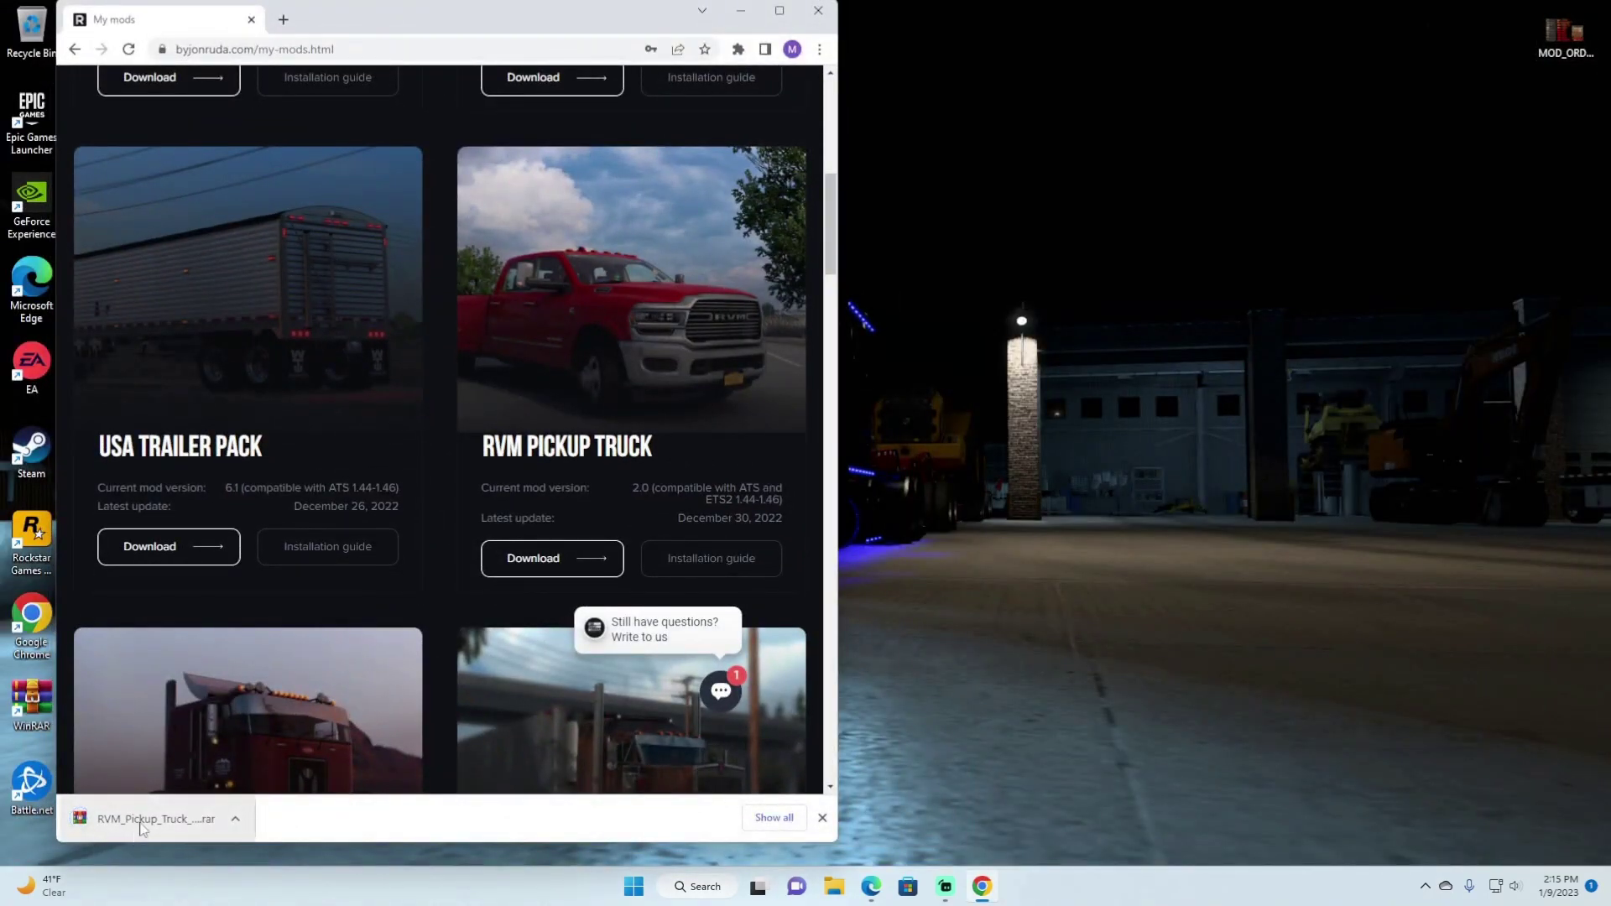
click(837, 886)
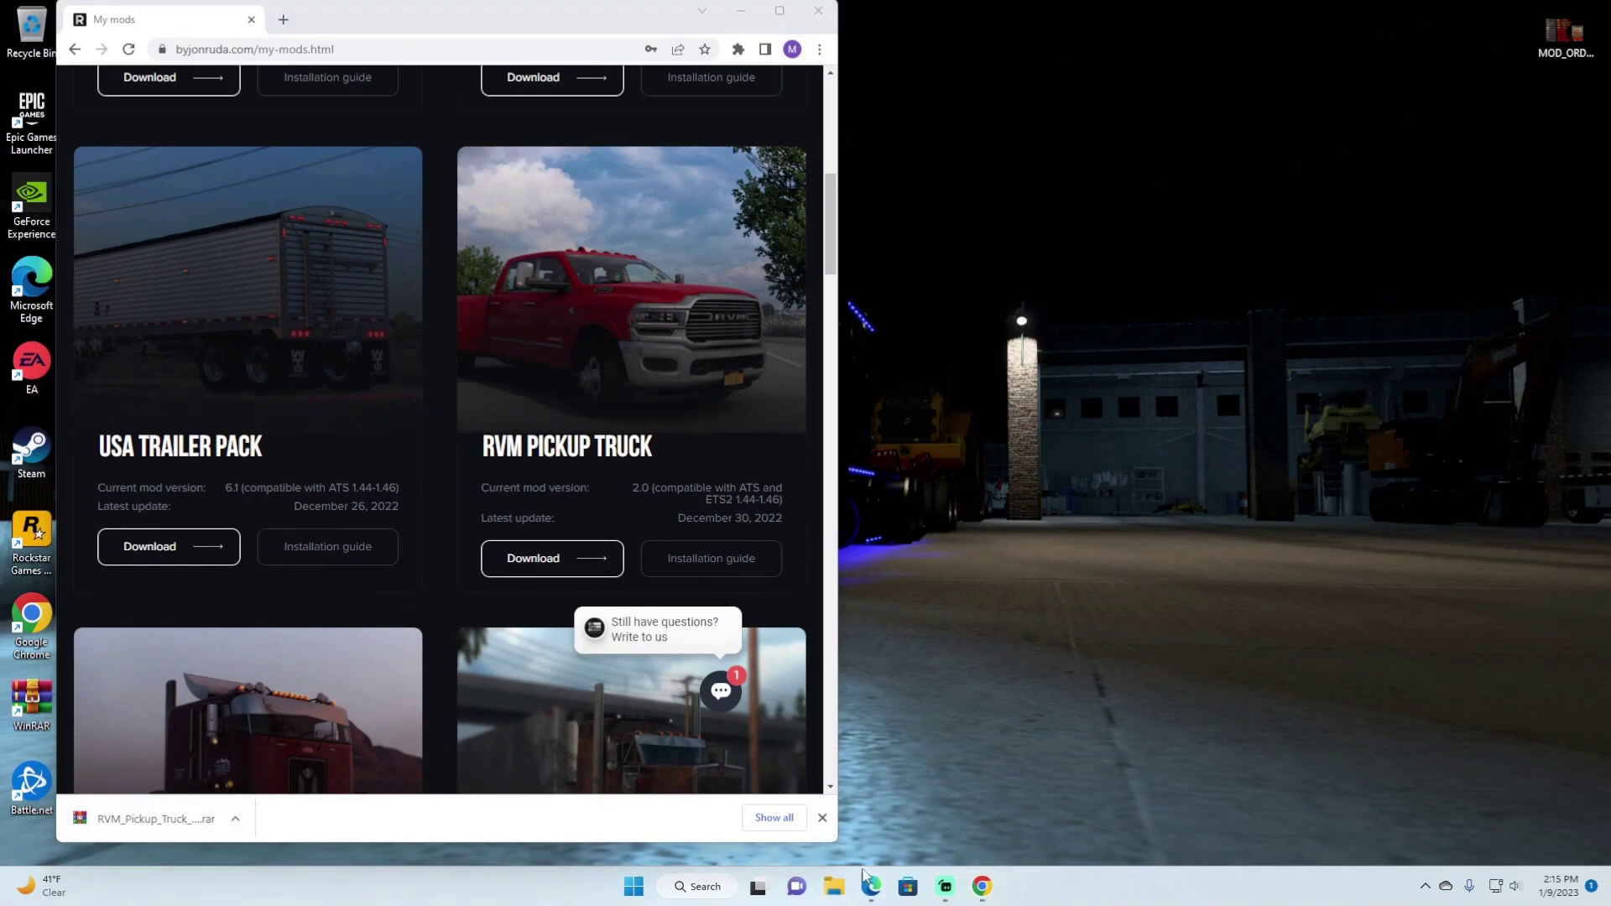
drag(789, 124, 1050, 143)
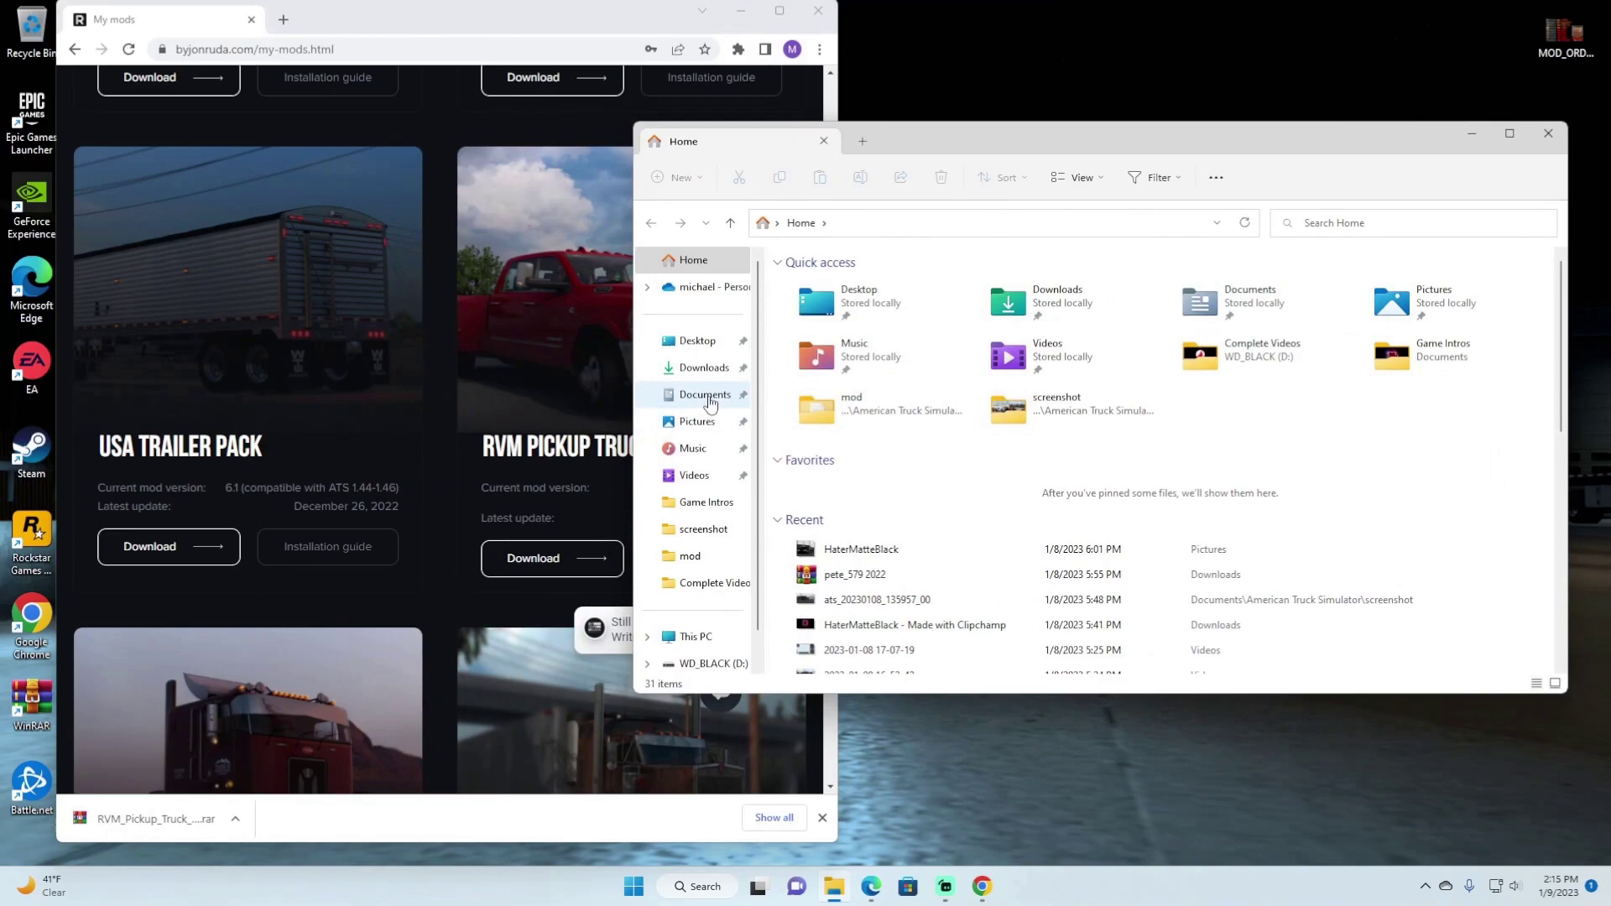
Open the mod folder inside Documents > American Truck Simulator and look through its mod files
click(704, 395)
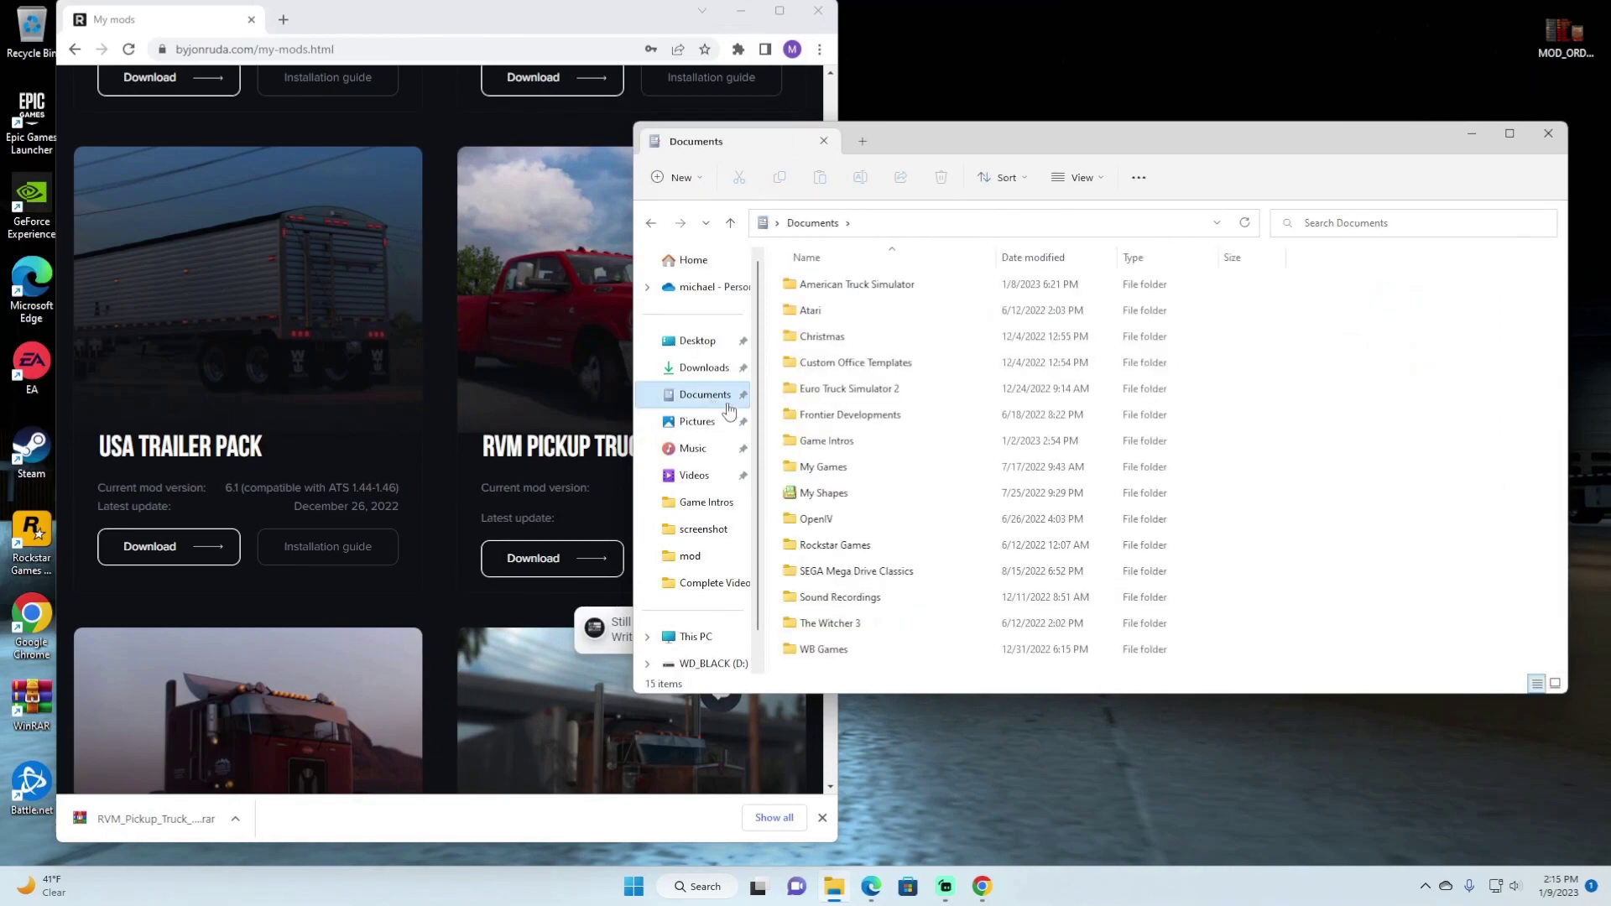
double_click(888, 290)
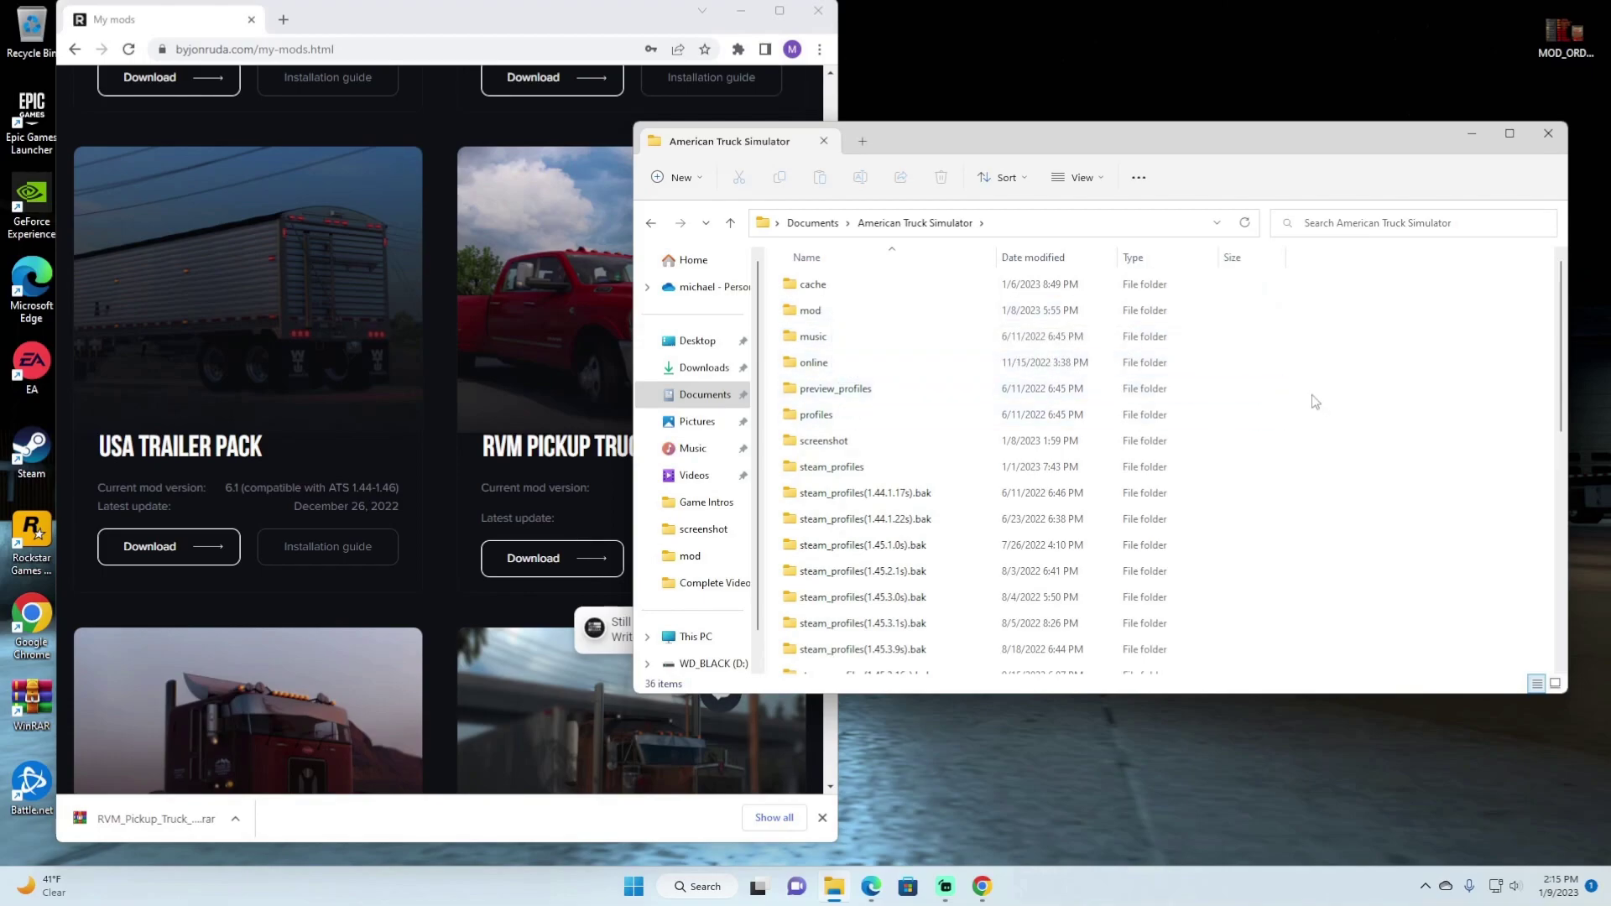
right_click(1316, 401)
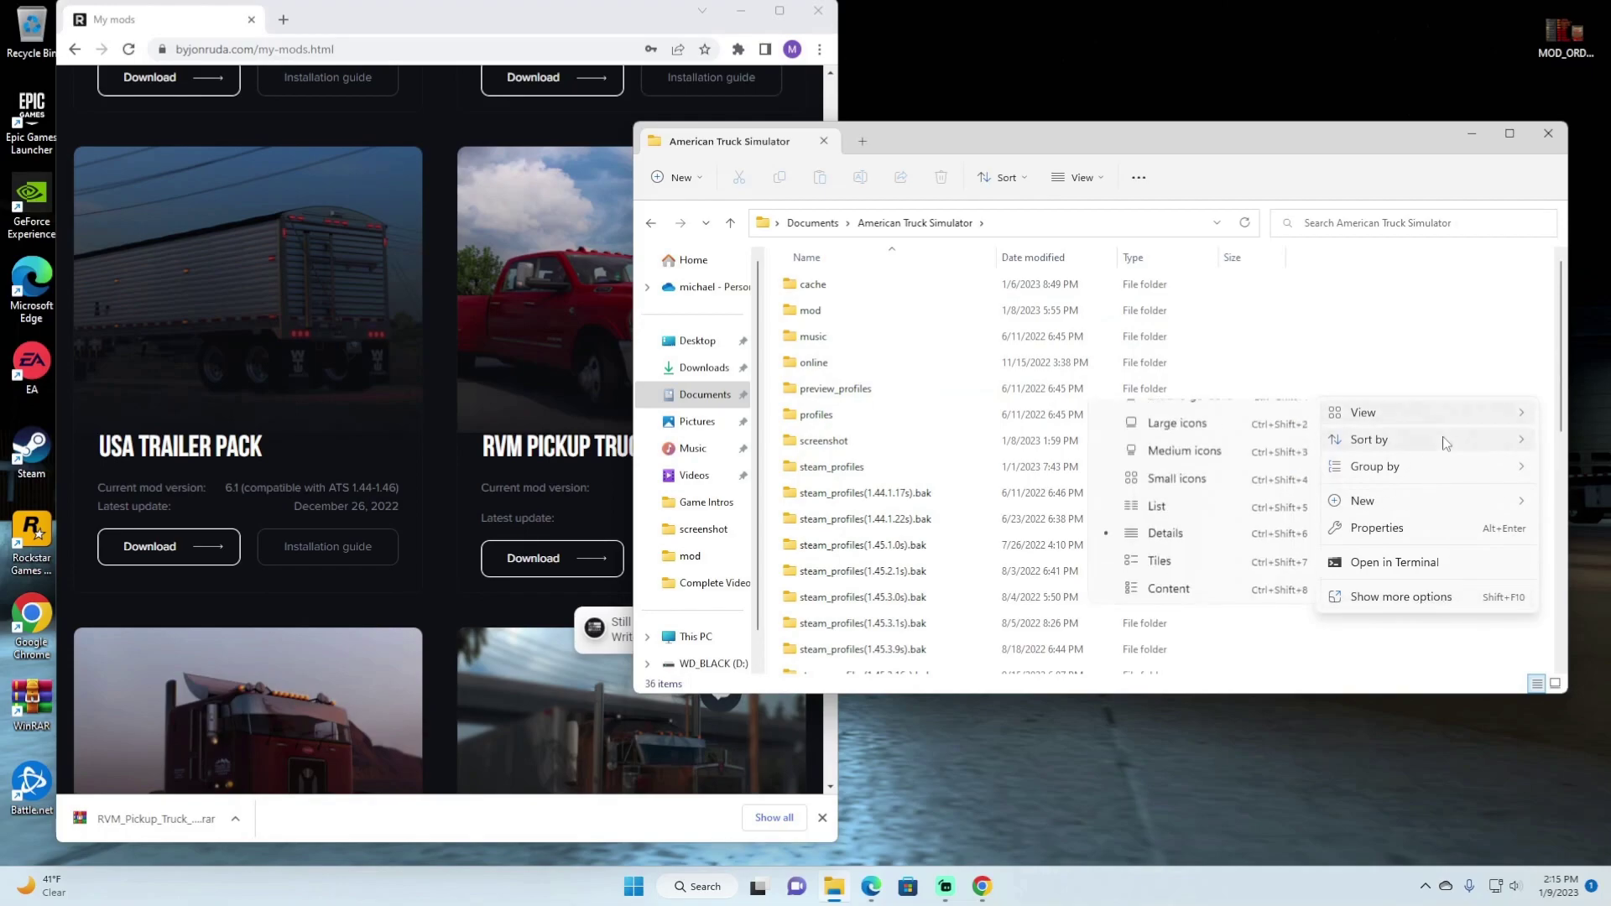
mouse_move(1479, 506)
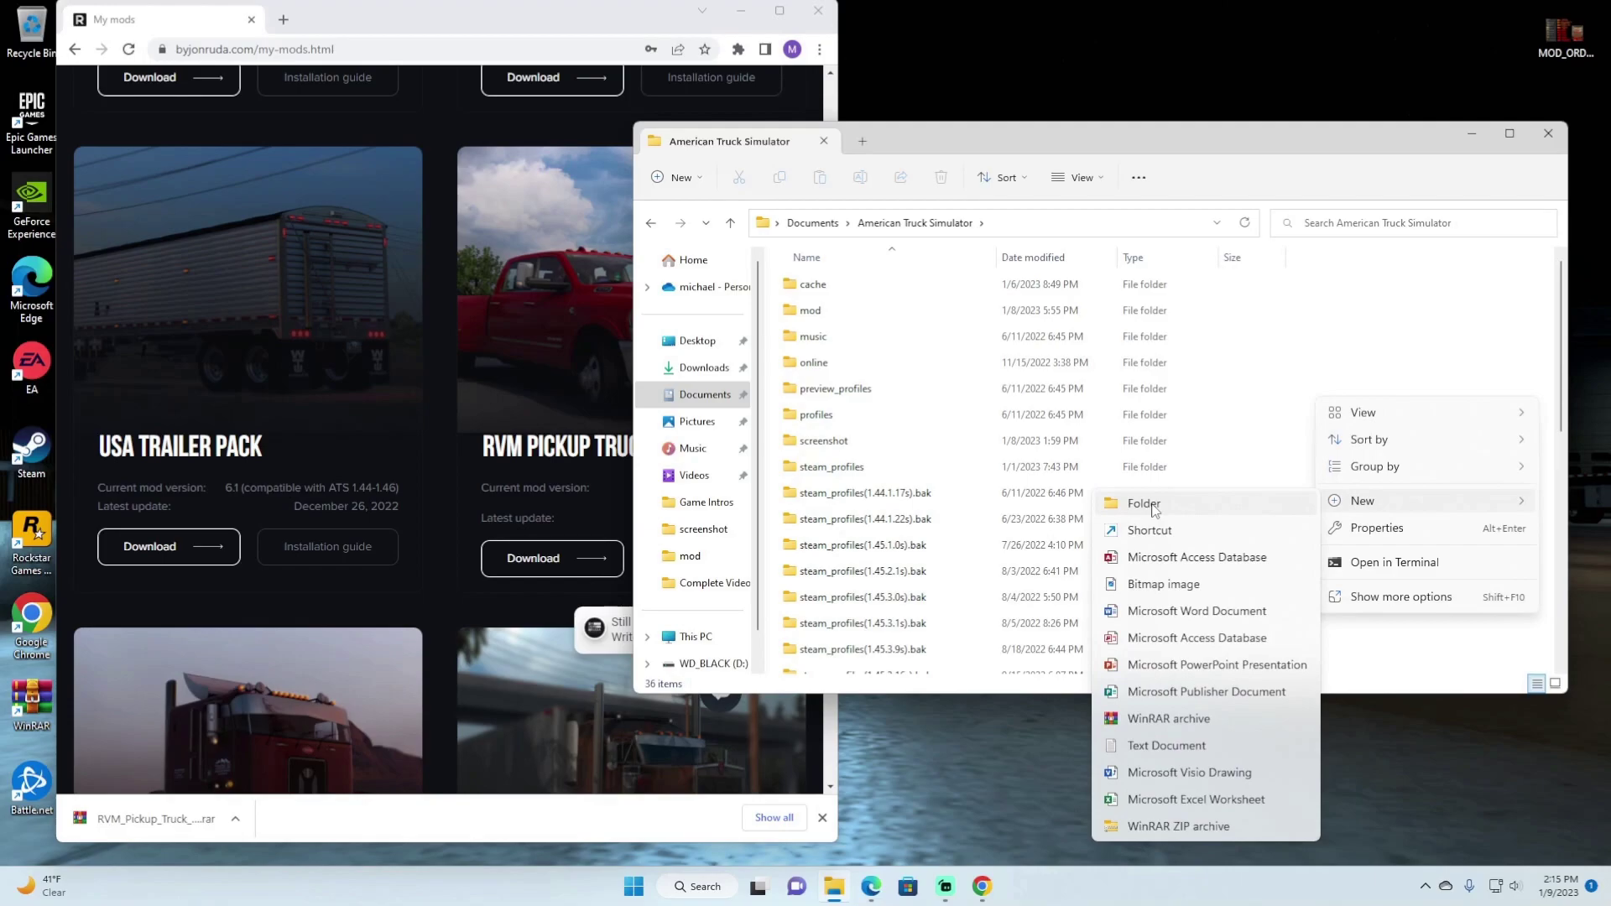
double_click(850, 319)
scroll(923, 470, down, 12)
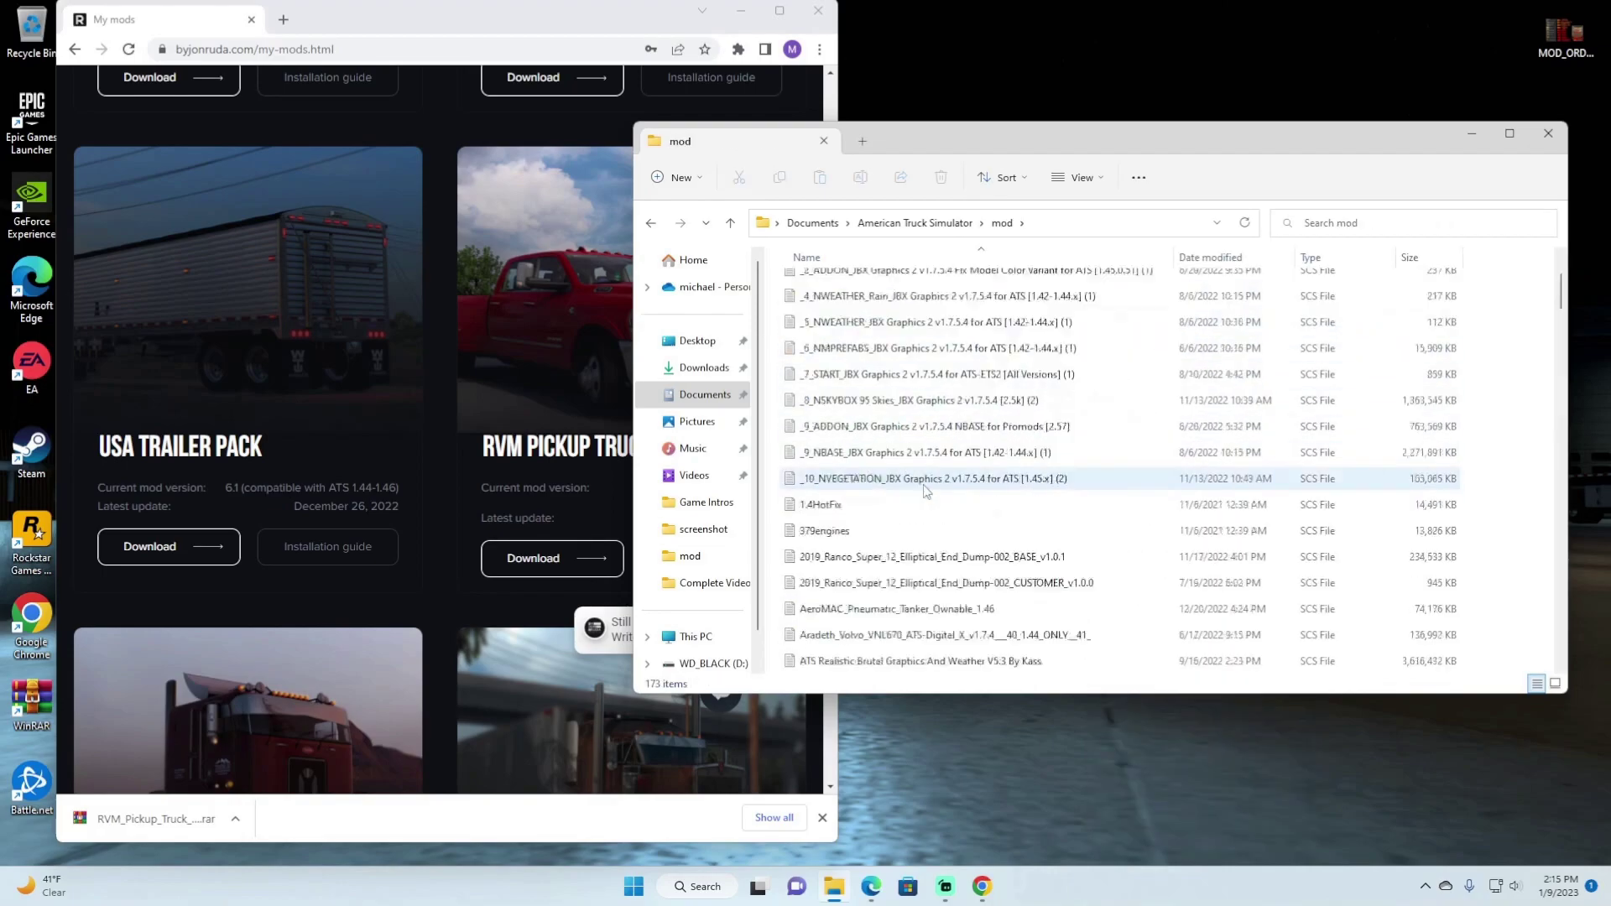
scroll(928, 486, down, 4)
scroll(928, 482, up, 2)
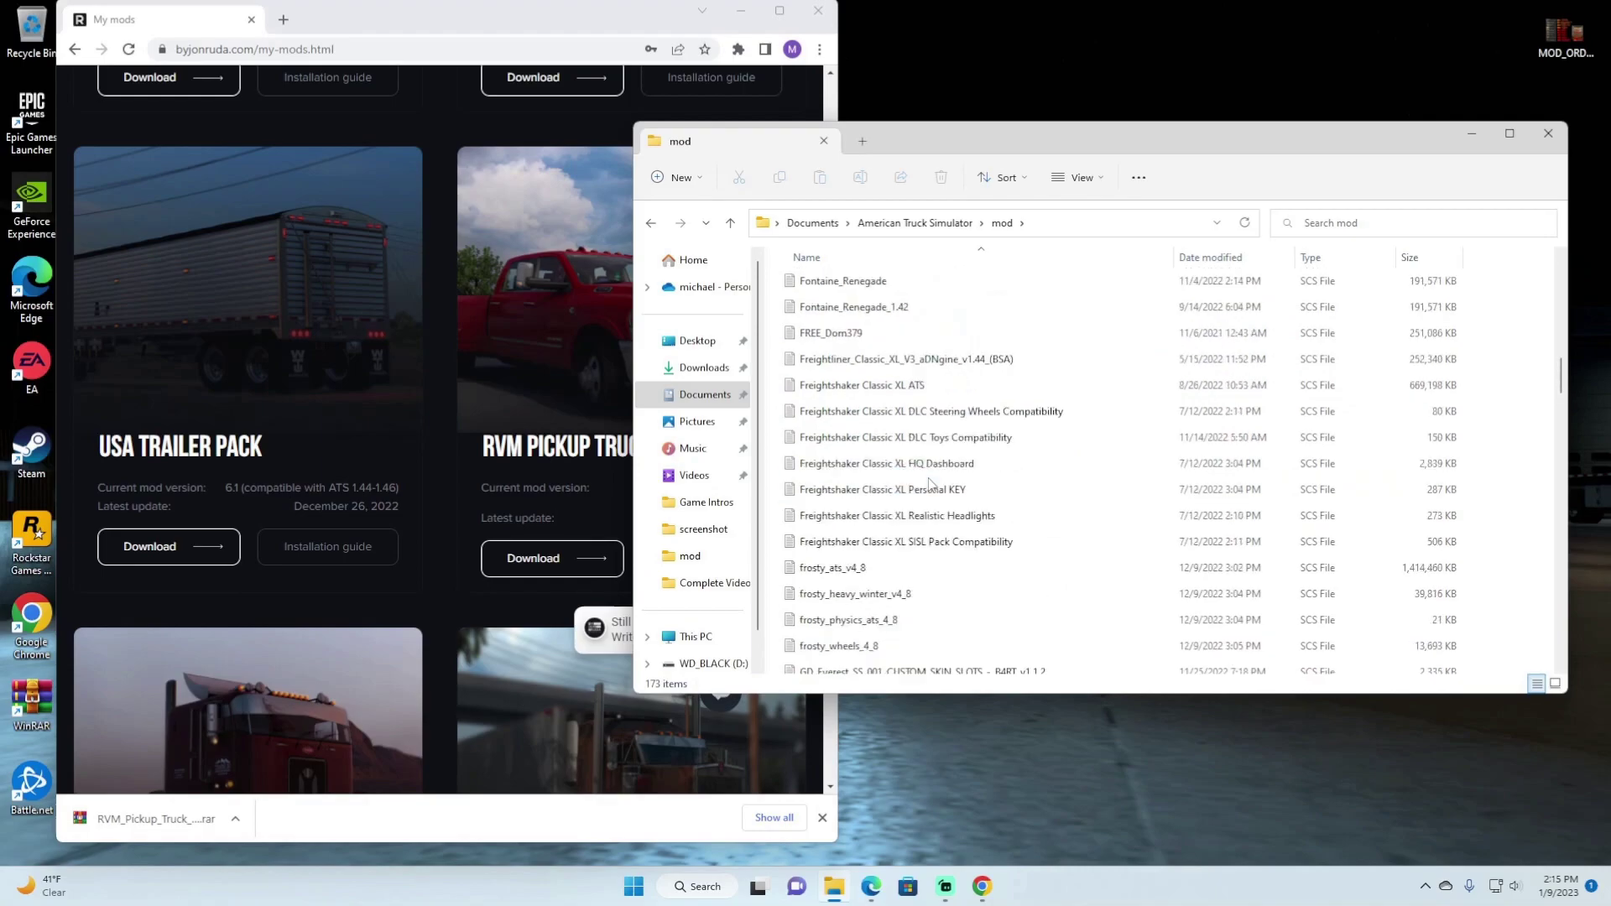
Open the downloaded RVM_Pickup_Truck archive in WinRAR, dismiss the trial notice and review the archive's files
click(137, 819)
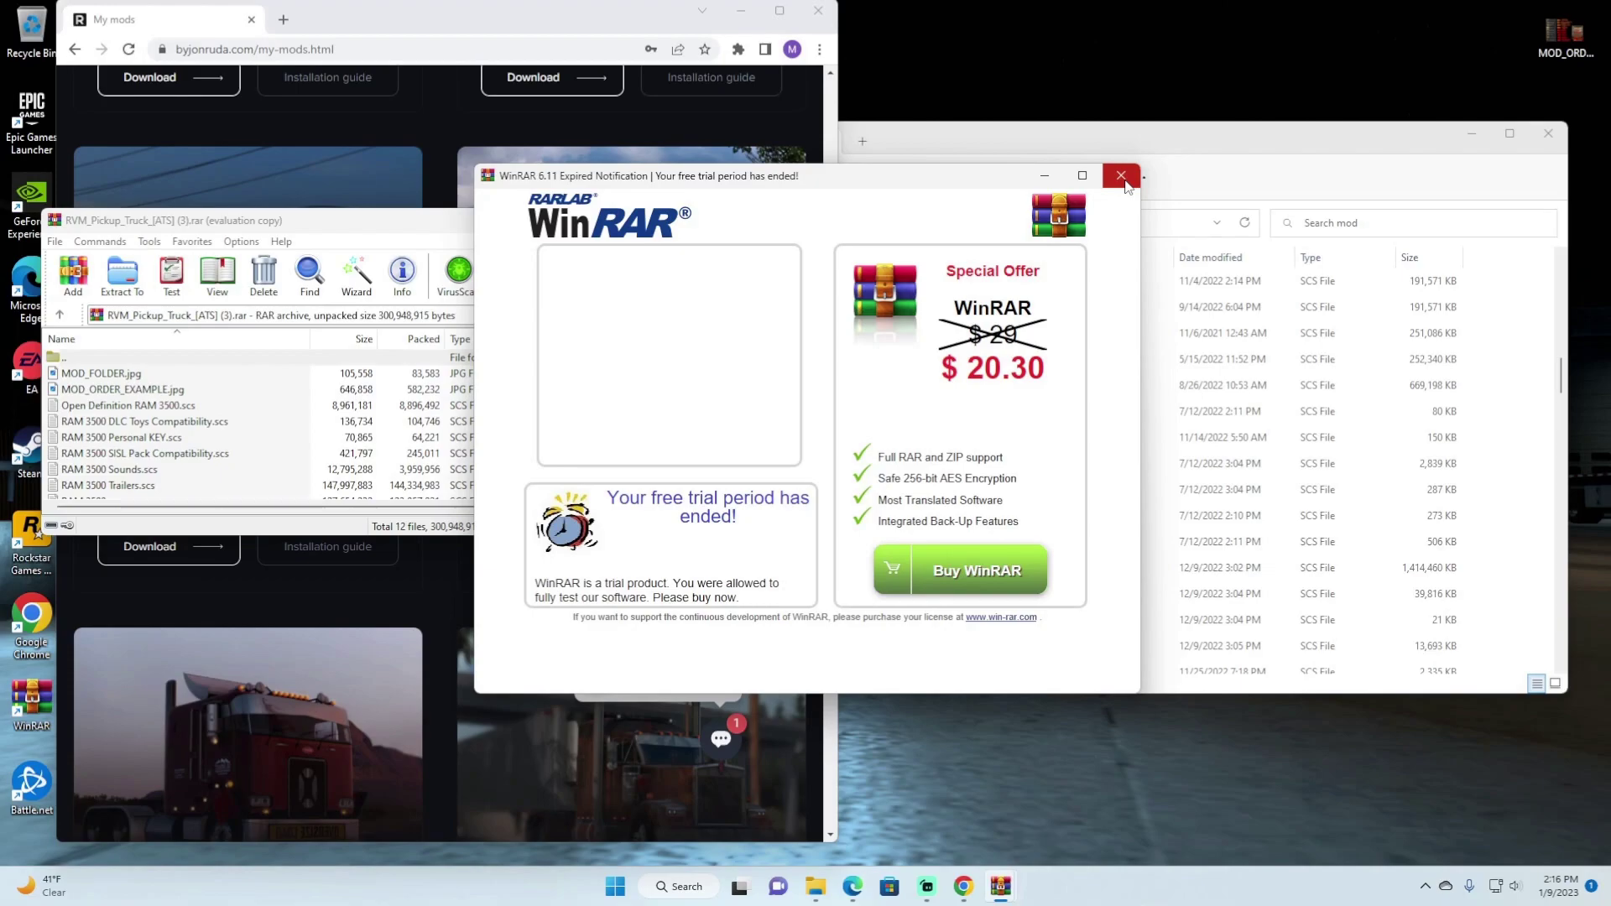
click(1120, 176)
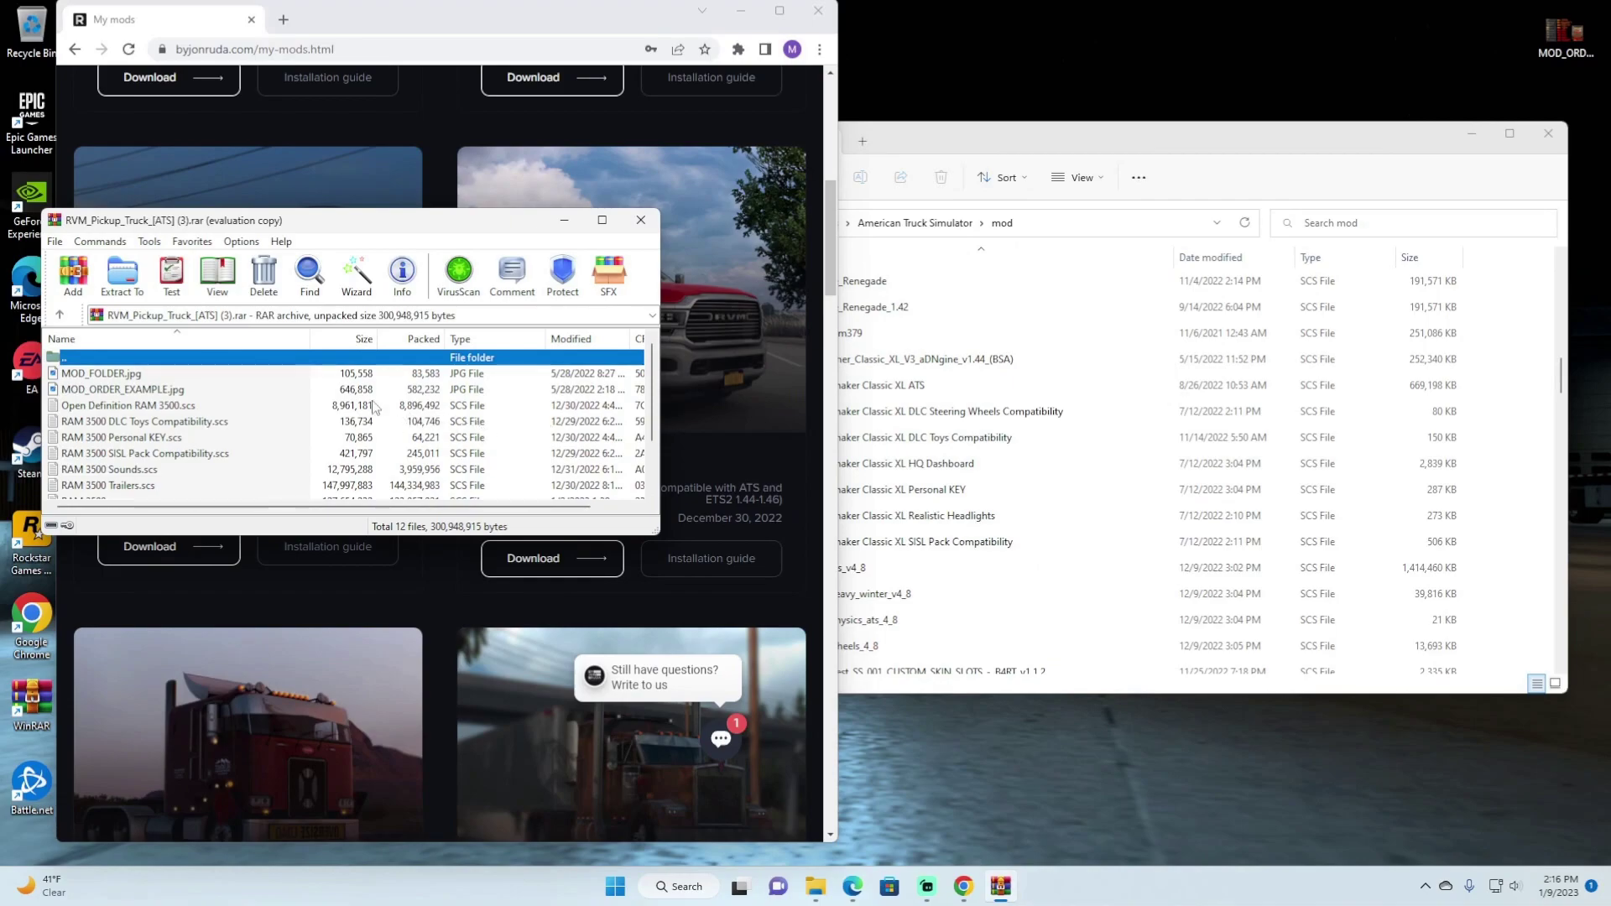
scroll(349, 423, down, 2)
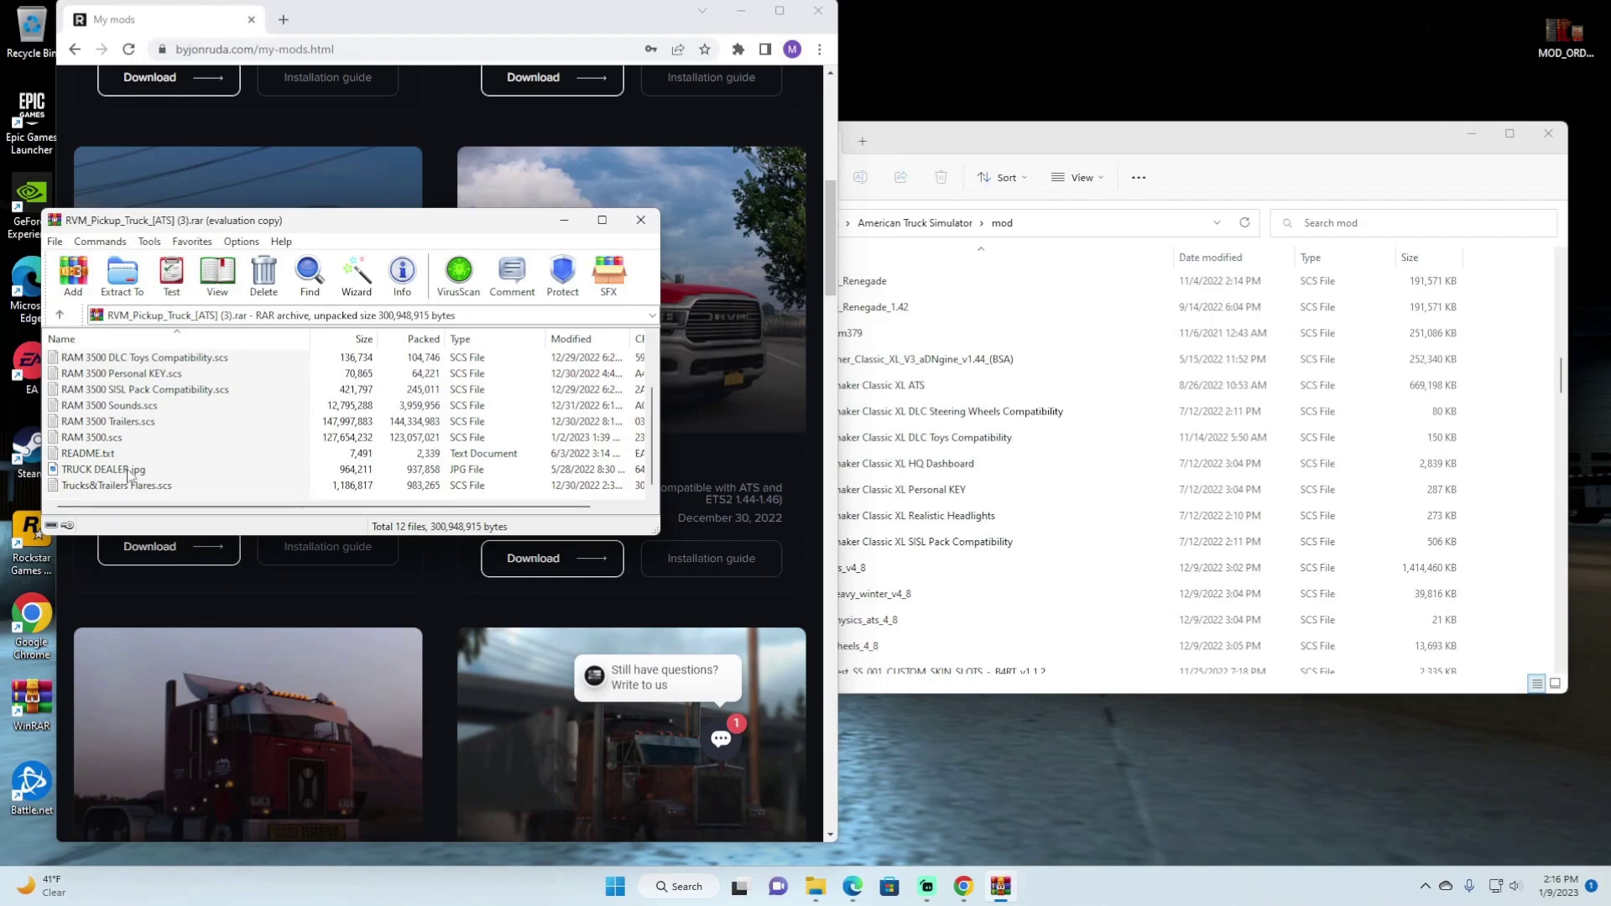
scroll(98, 459, up, 2)
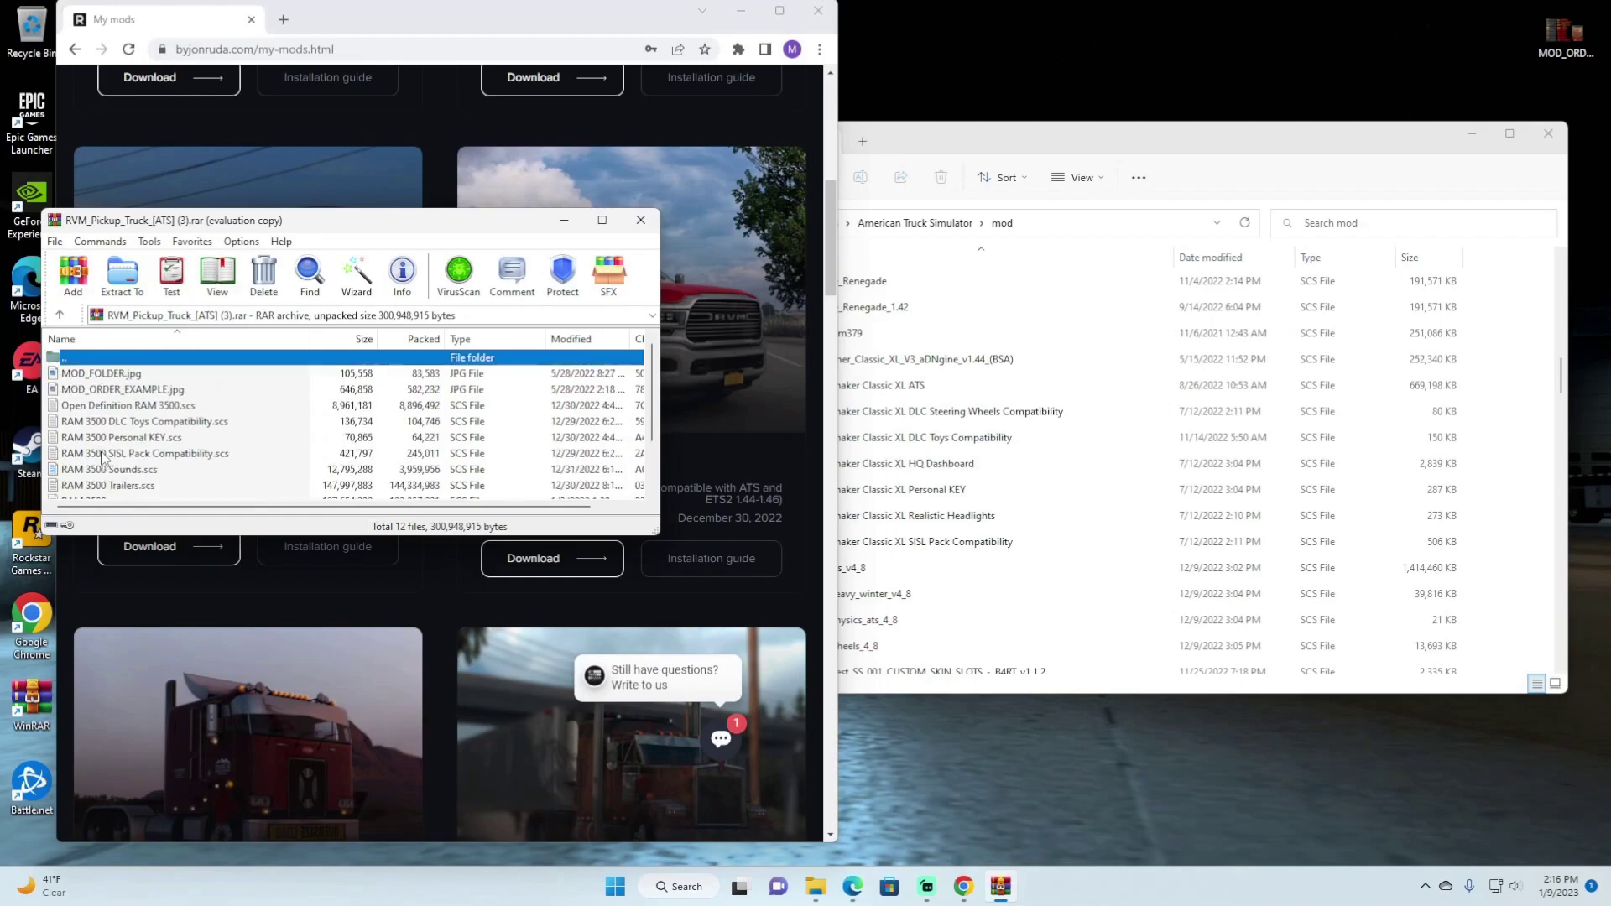
Try to extract MOD_ORDER_EXAMPLE.jpg from the archive to the desktop
click(106, 392)
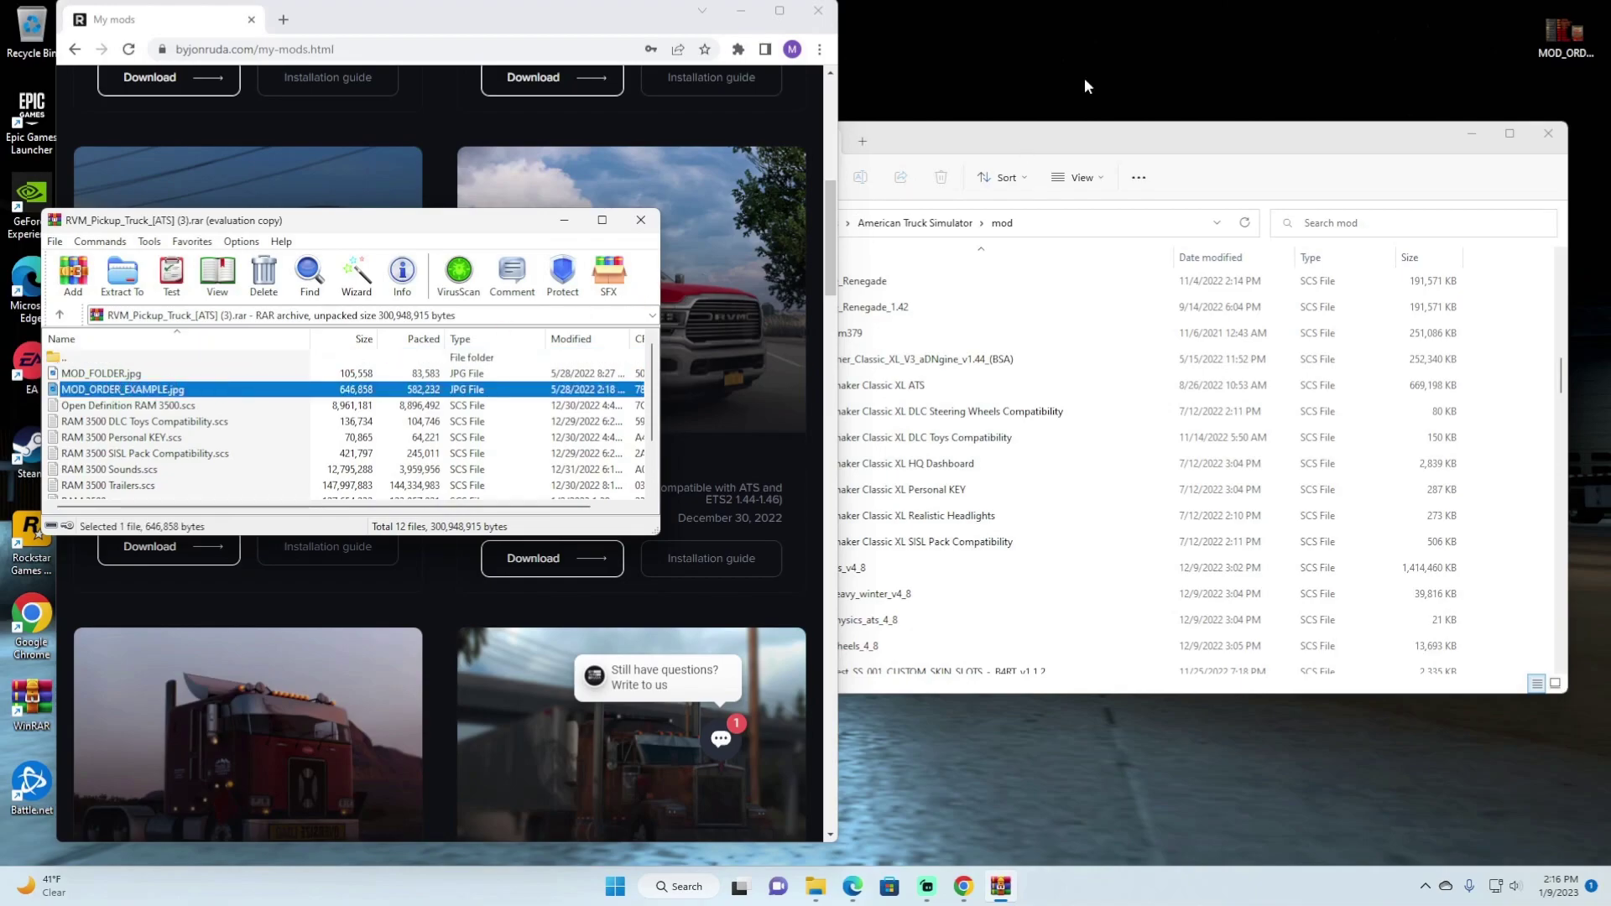
drag(1130, 61, 1130, 59)
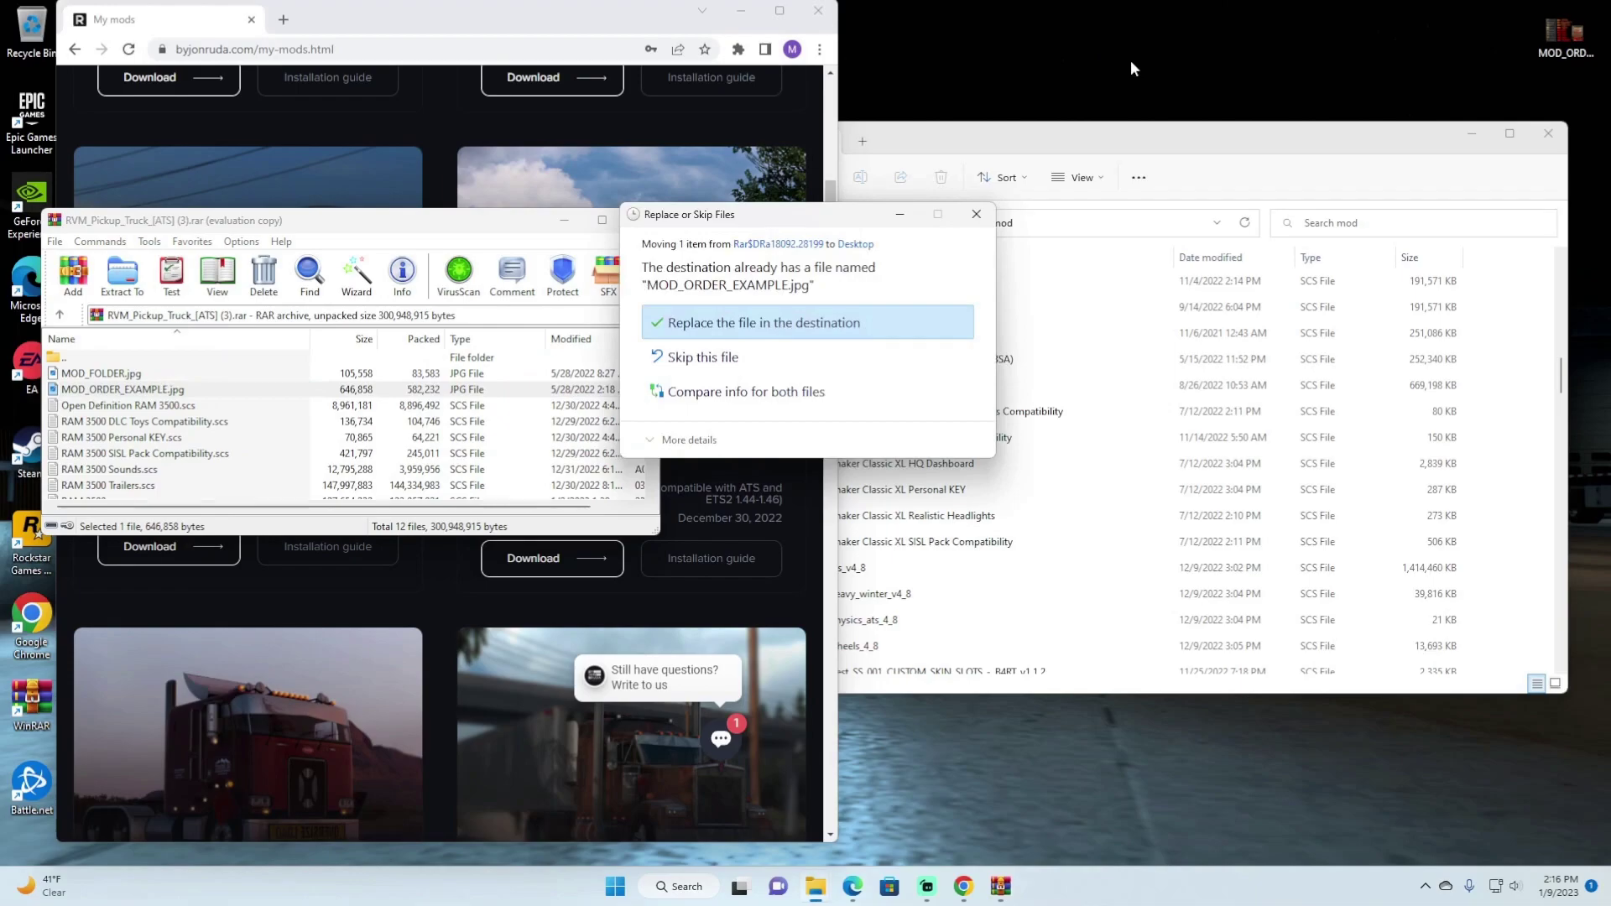
click(981, 223)
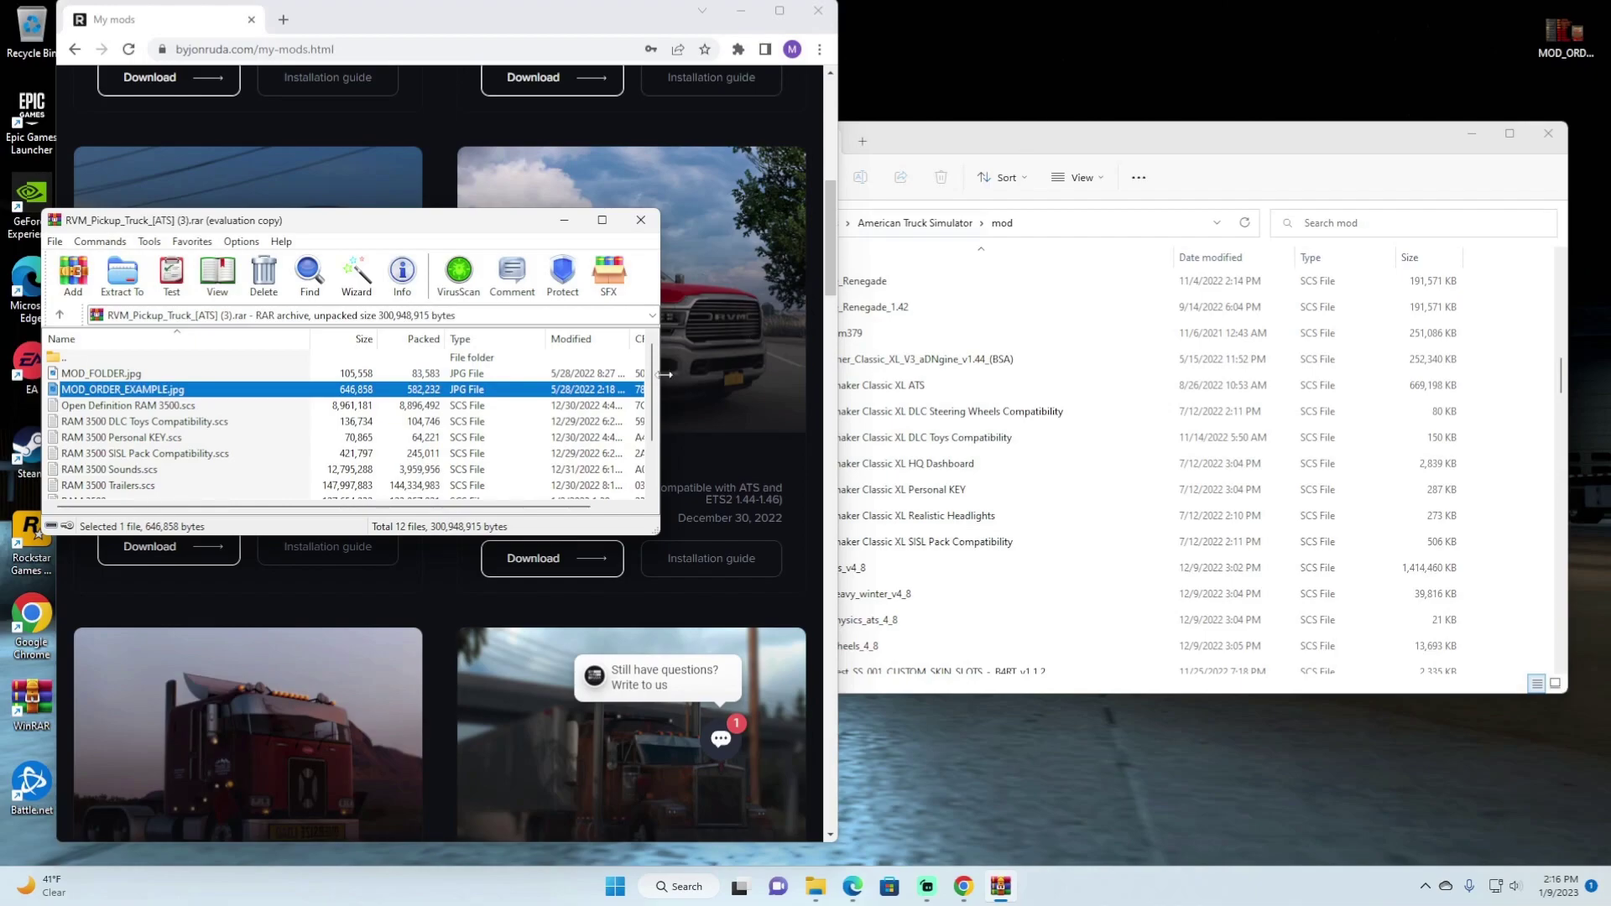
Extract the archive's eight .scs files, without the images and README, into the American Truck Simulator mod folder, replacing the existing copies
scroll(400, 427, down, 1)
scroll(400, 427, down, 1)
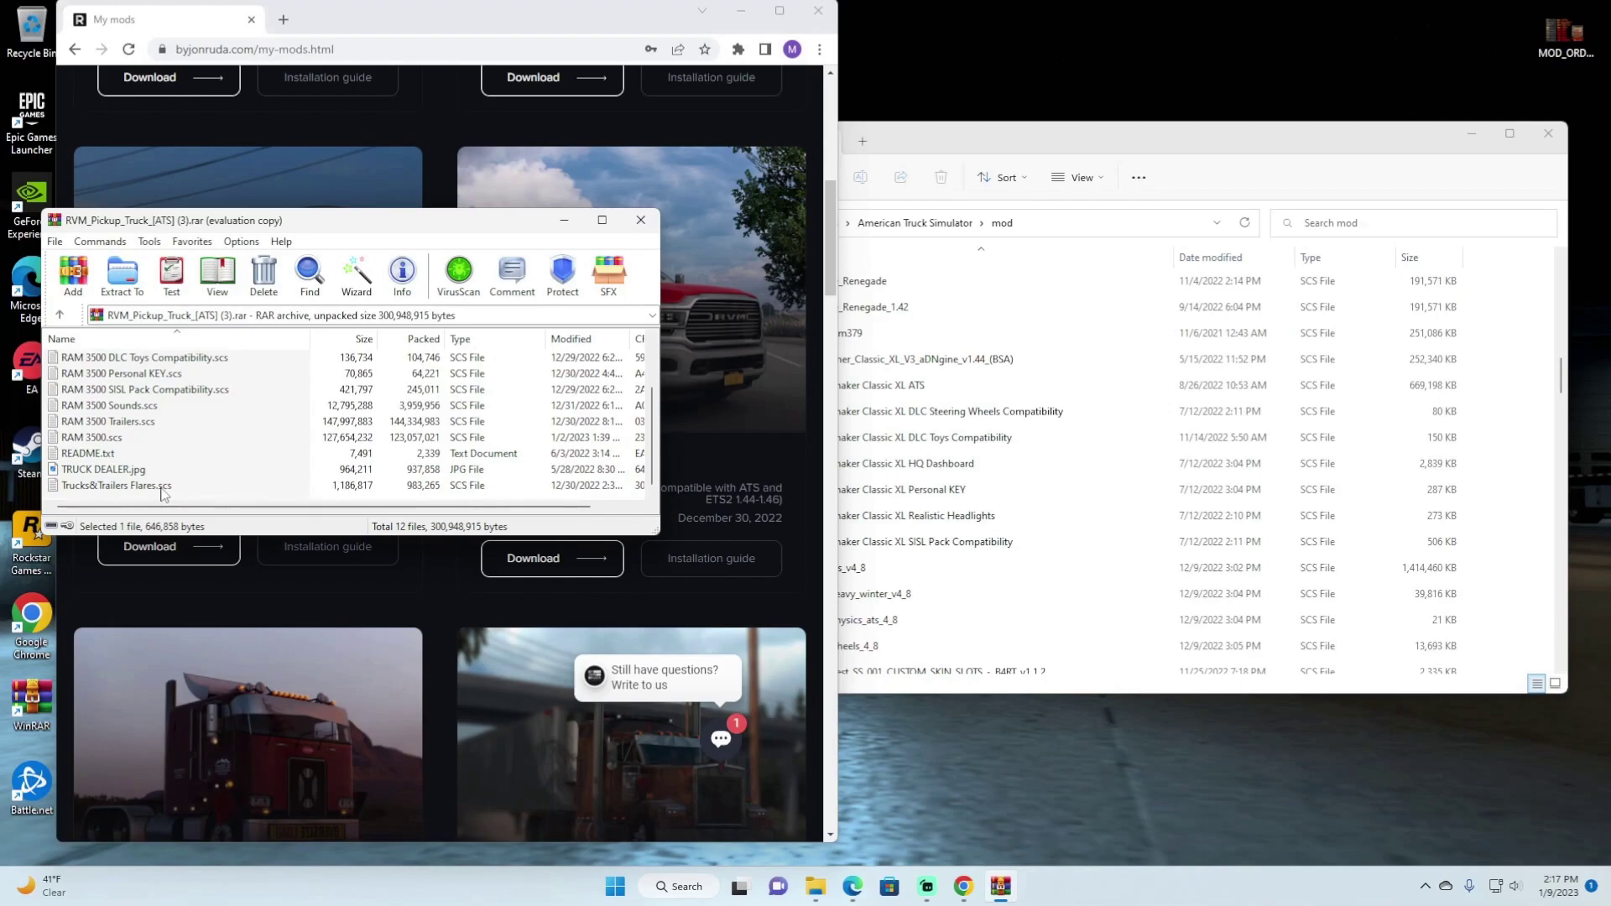
ctrl+click(118, 437)
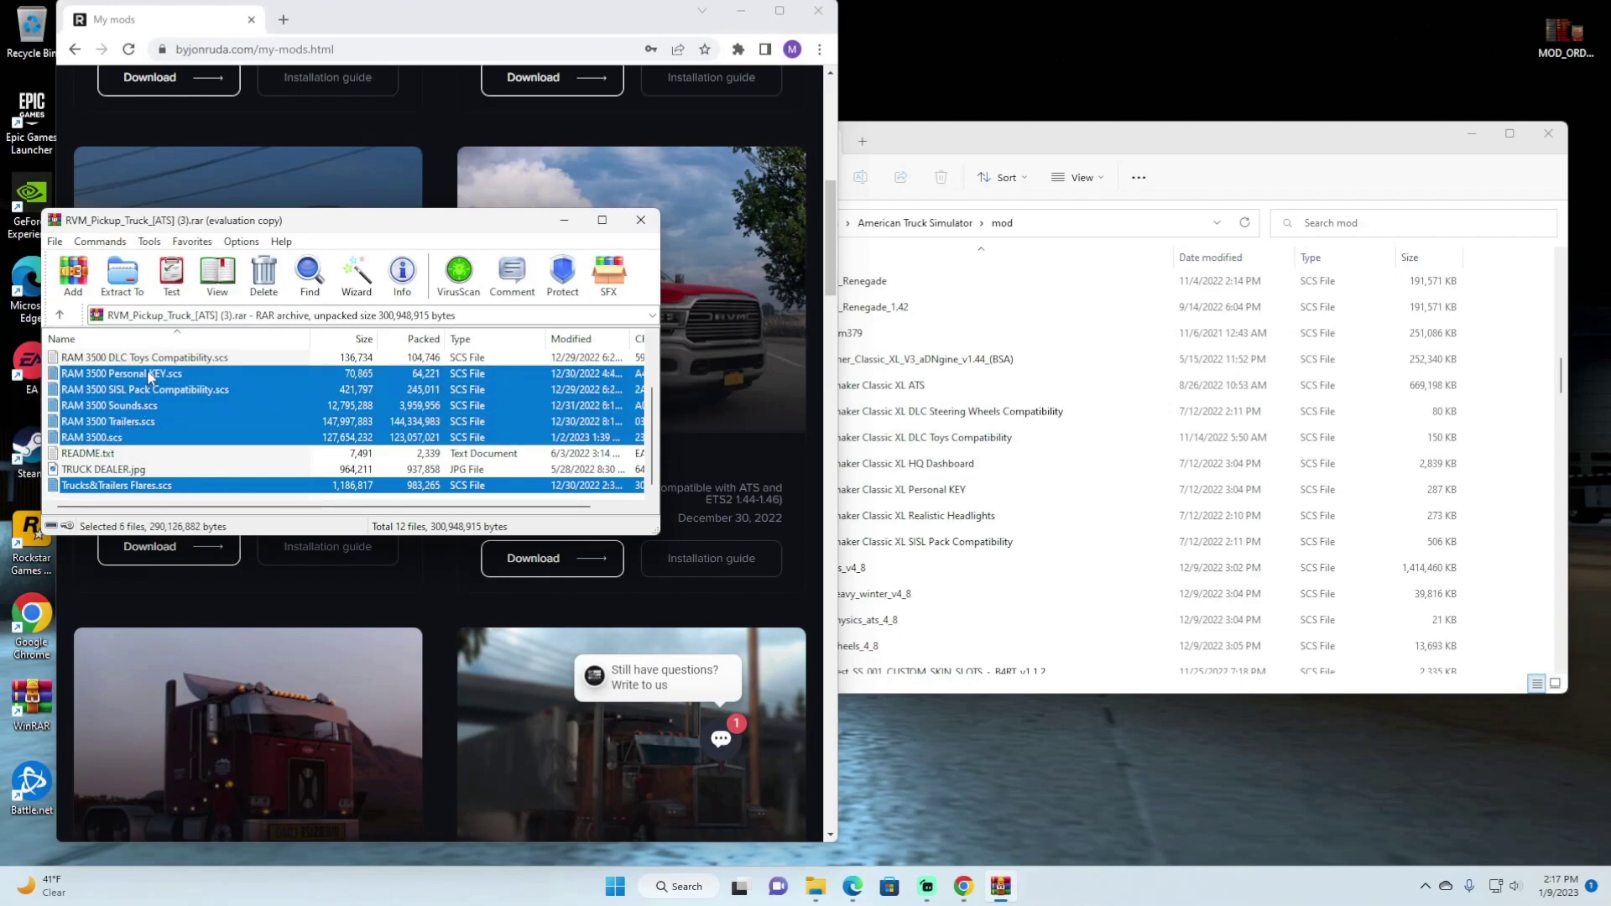
scroll(200, 403, up, 1)
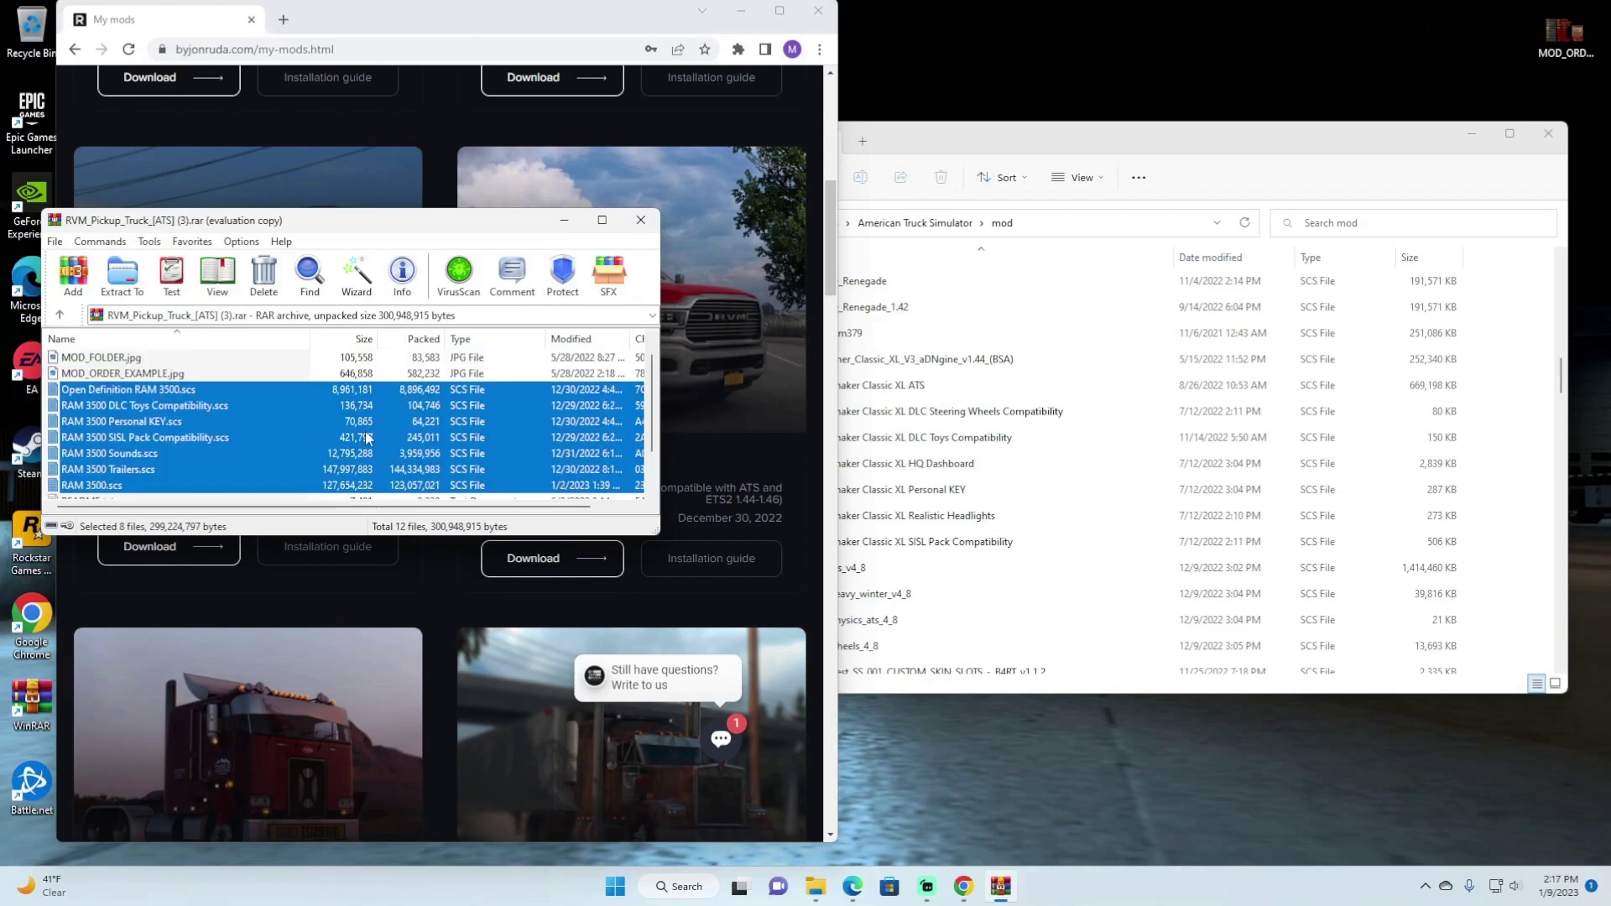
drag(123, 419, 951, 485)
drag(1487, 454, 1489, 454)
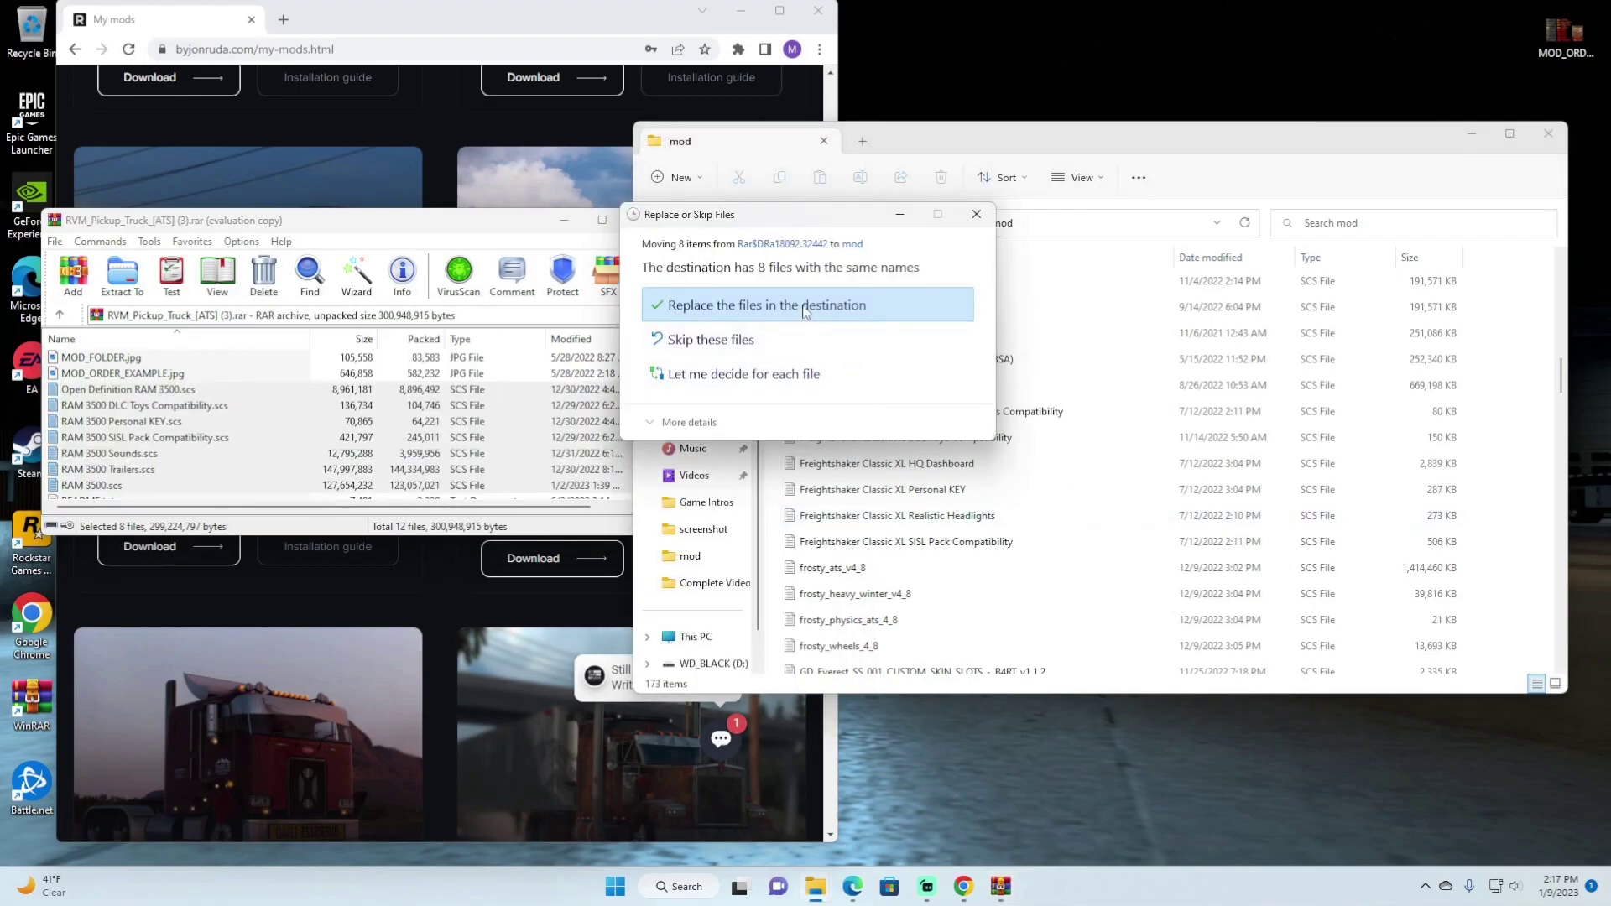
click(803, 307)
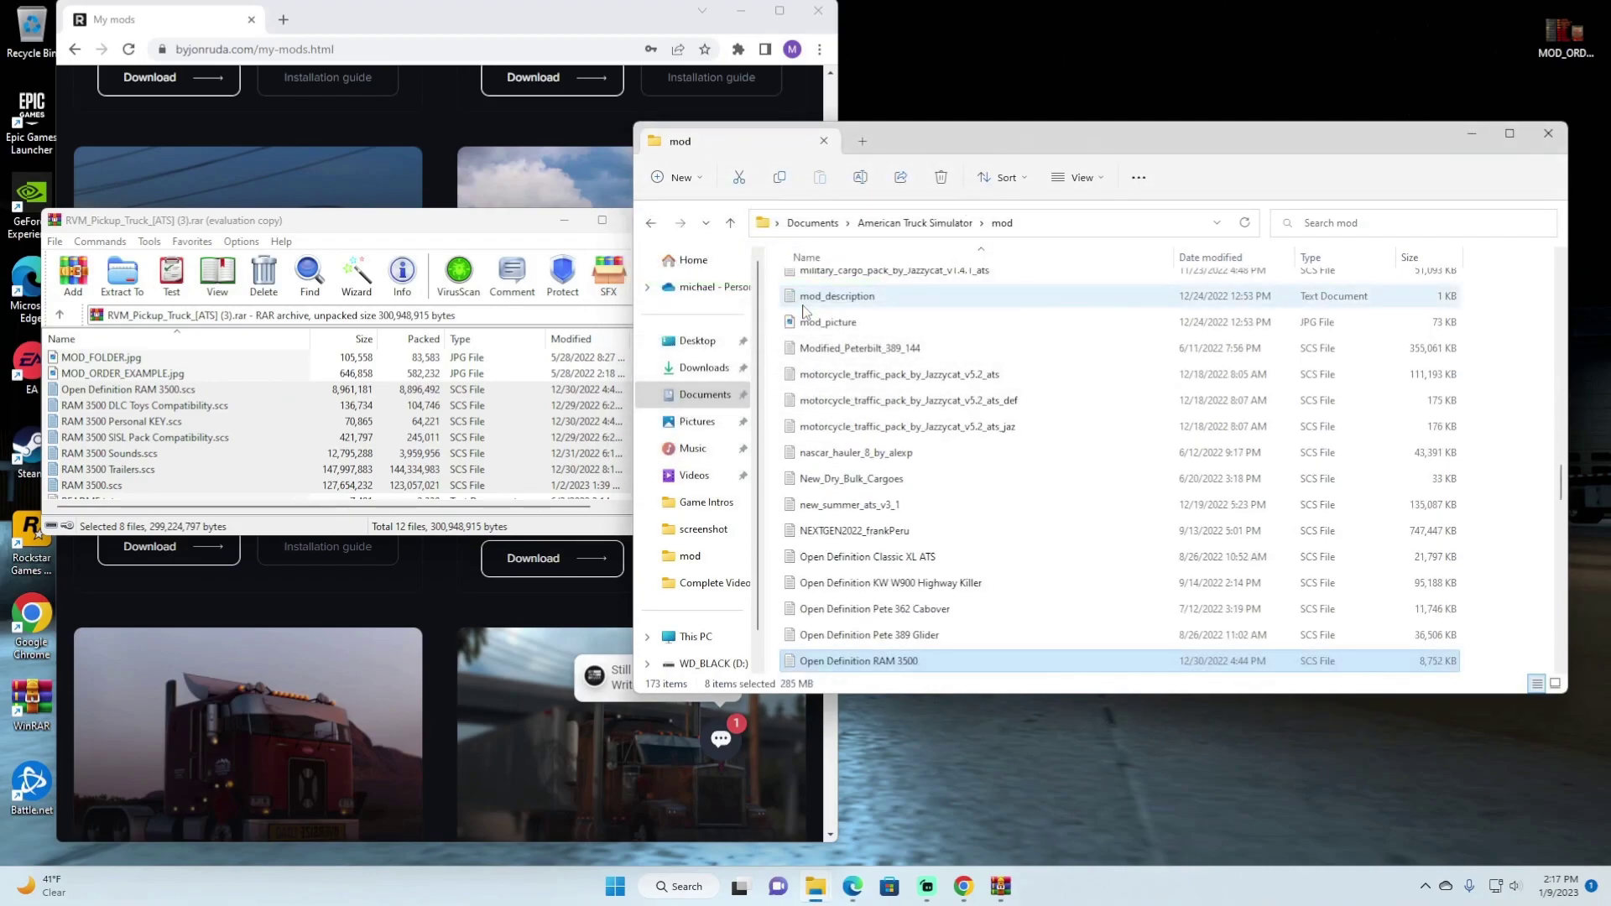
Check the copied RAM 3500 files in the mod folder, and close the archive and the folder window
scroll(856, 436, down, 8)
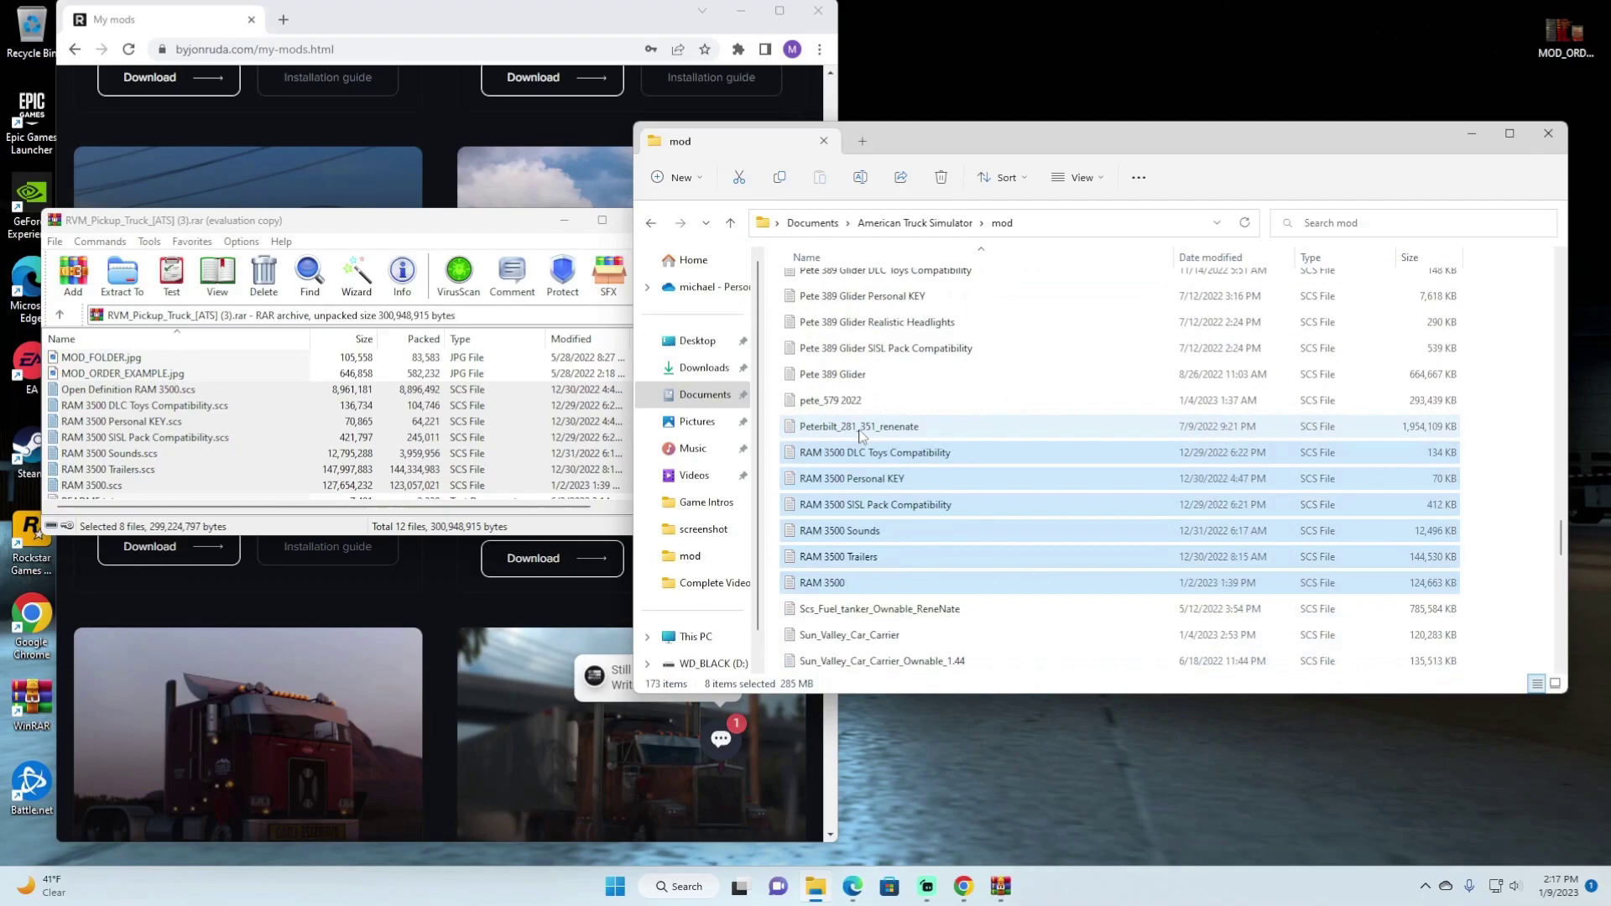
scroll(860, 435, down, 1)
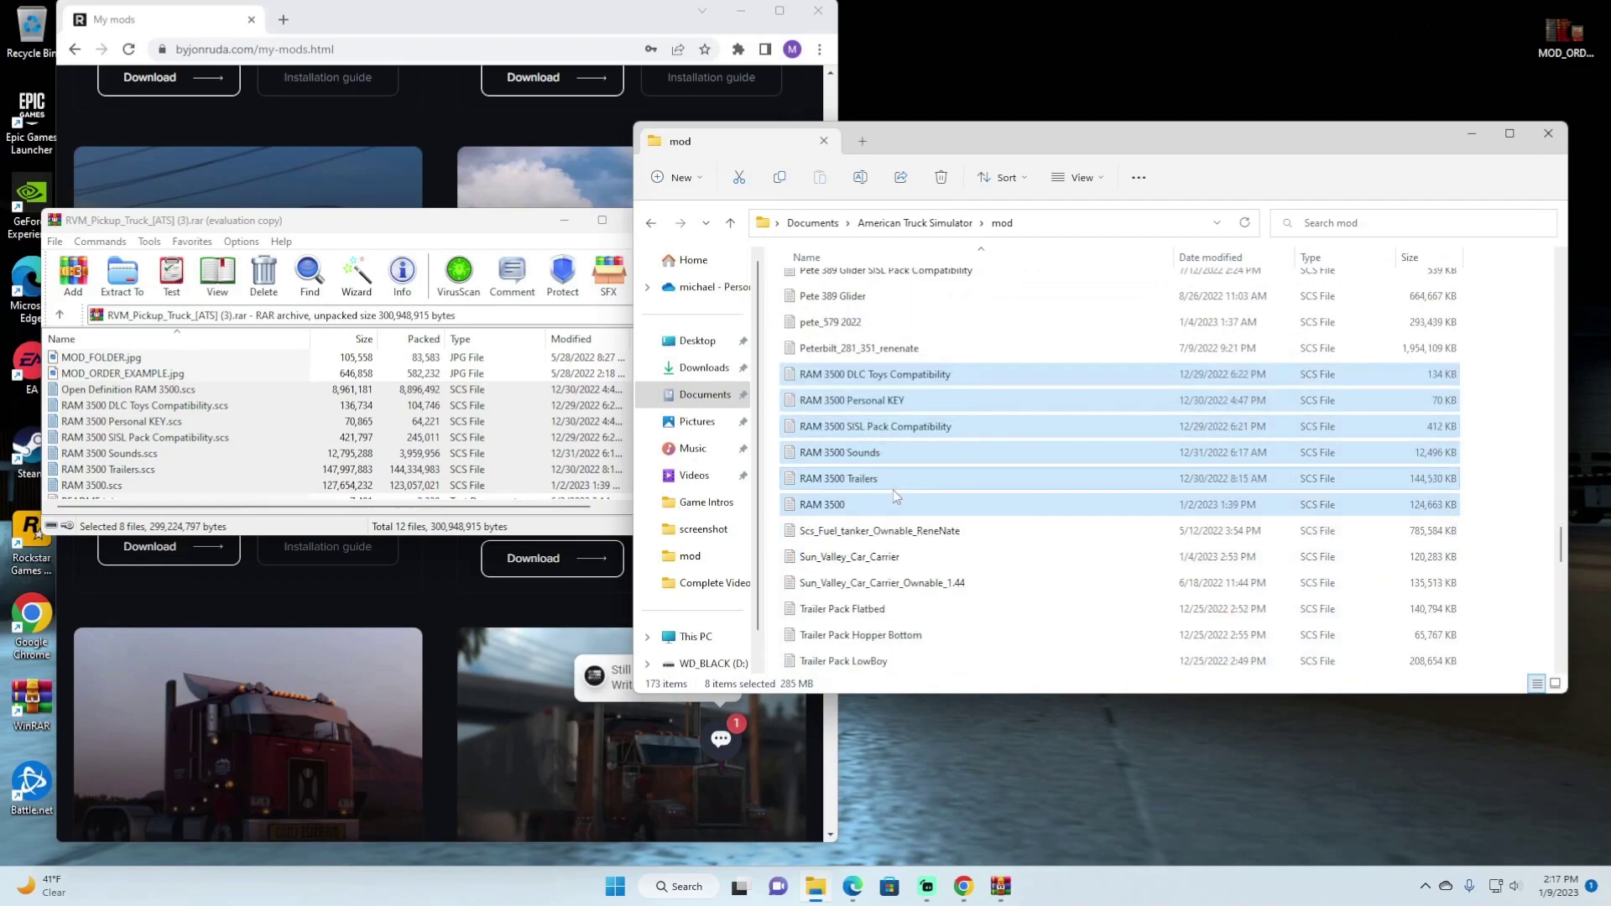
scroll(894, 478, up, 2)
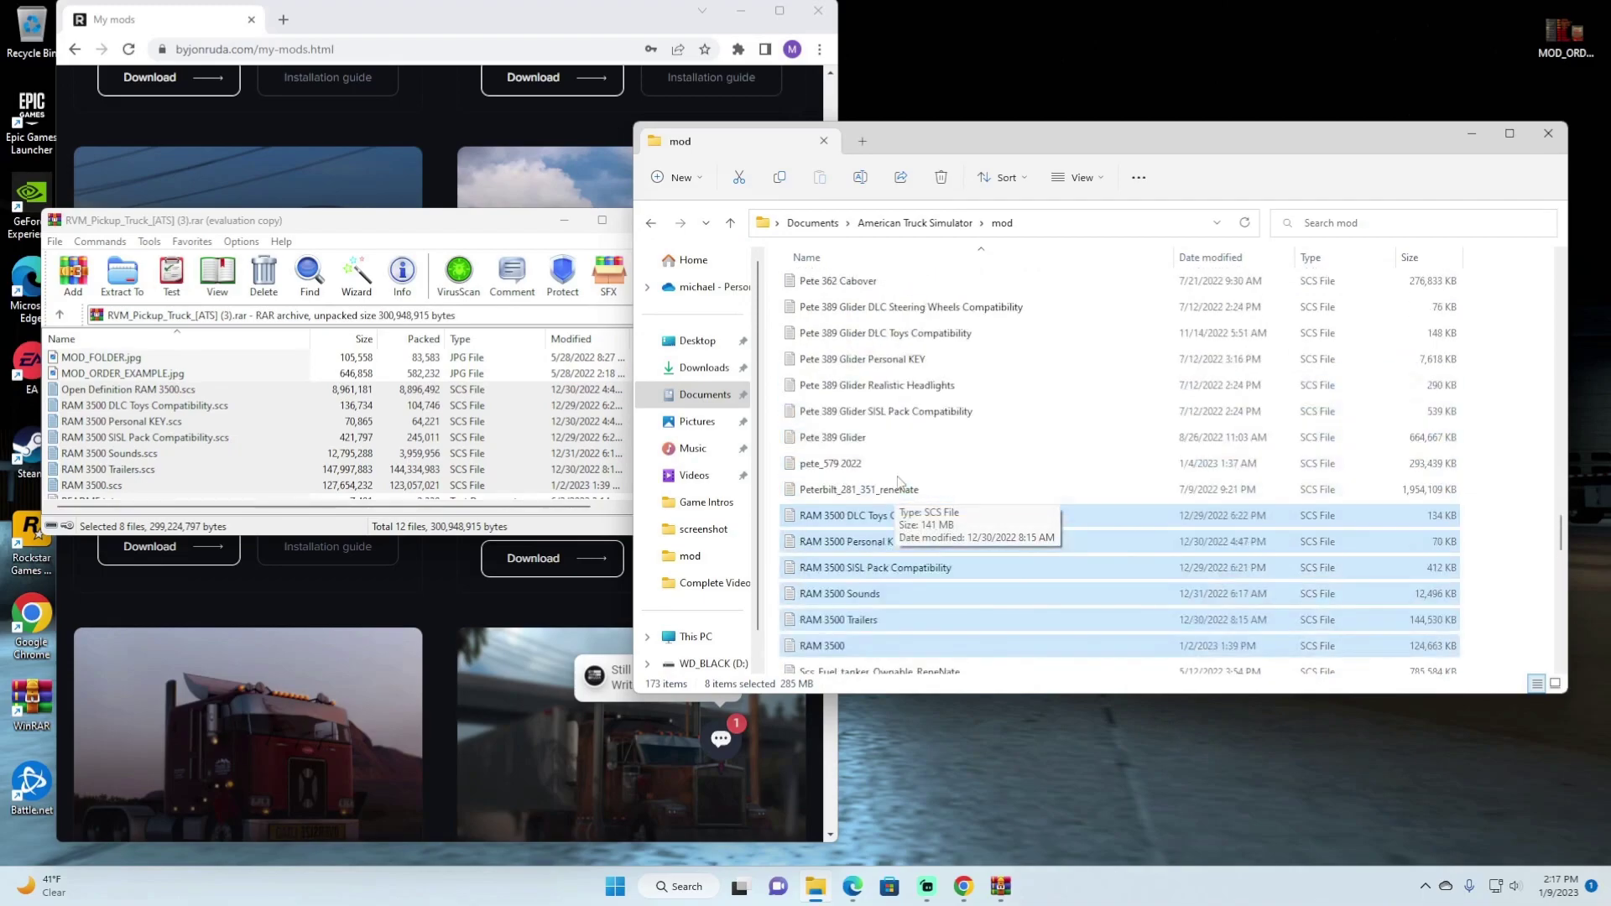
scroll(898, 482, down, 1)
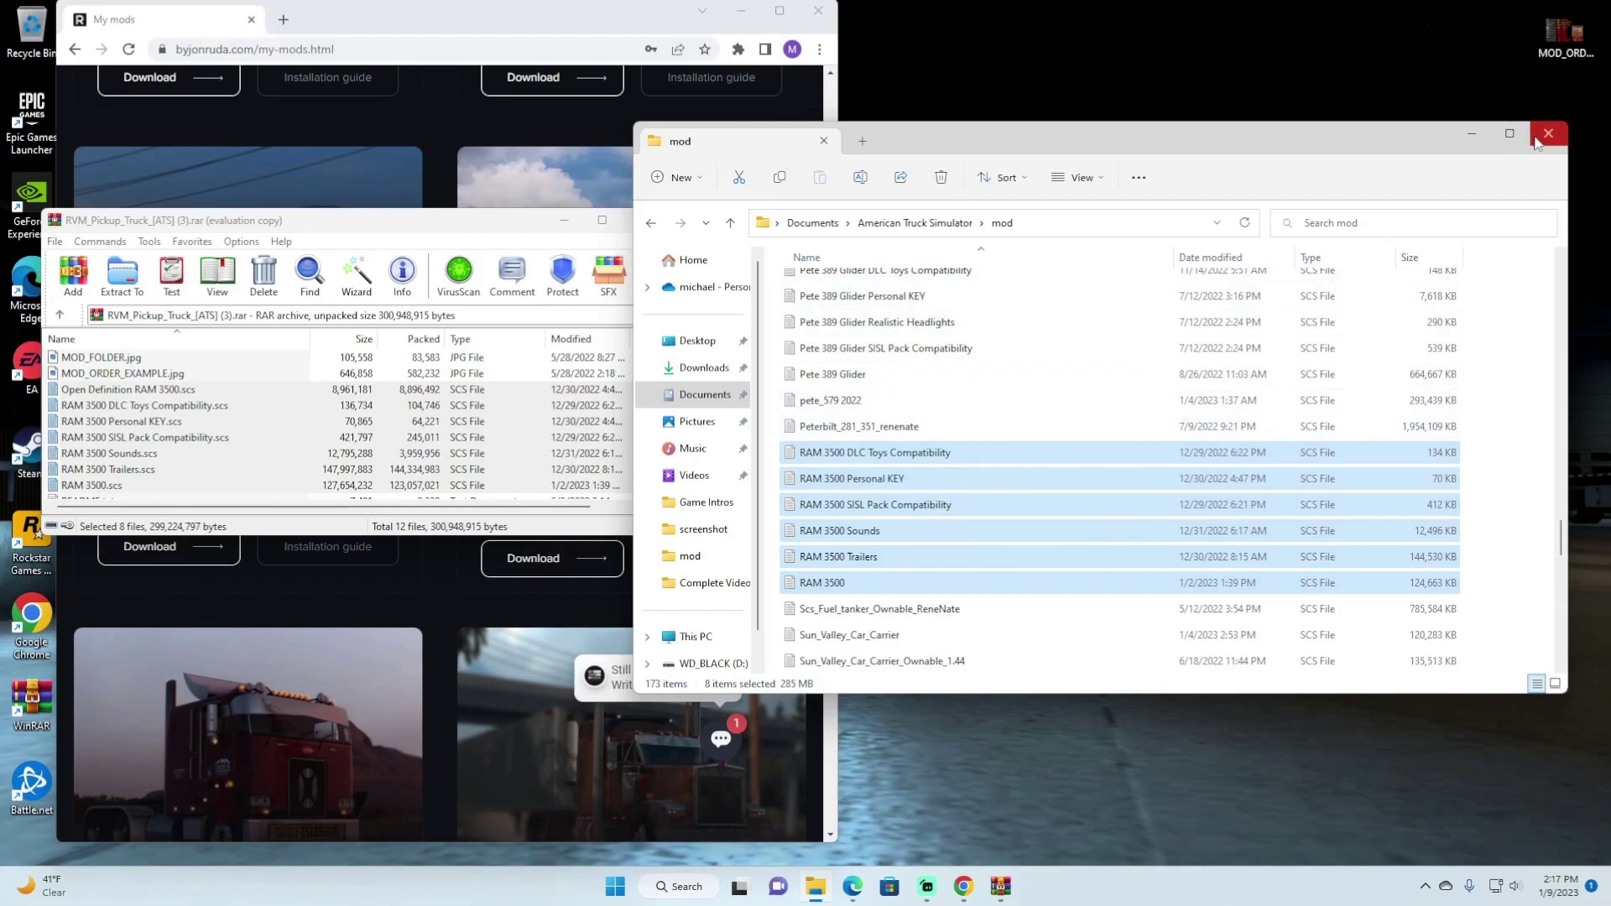
click(440, 222)
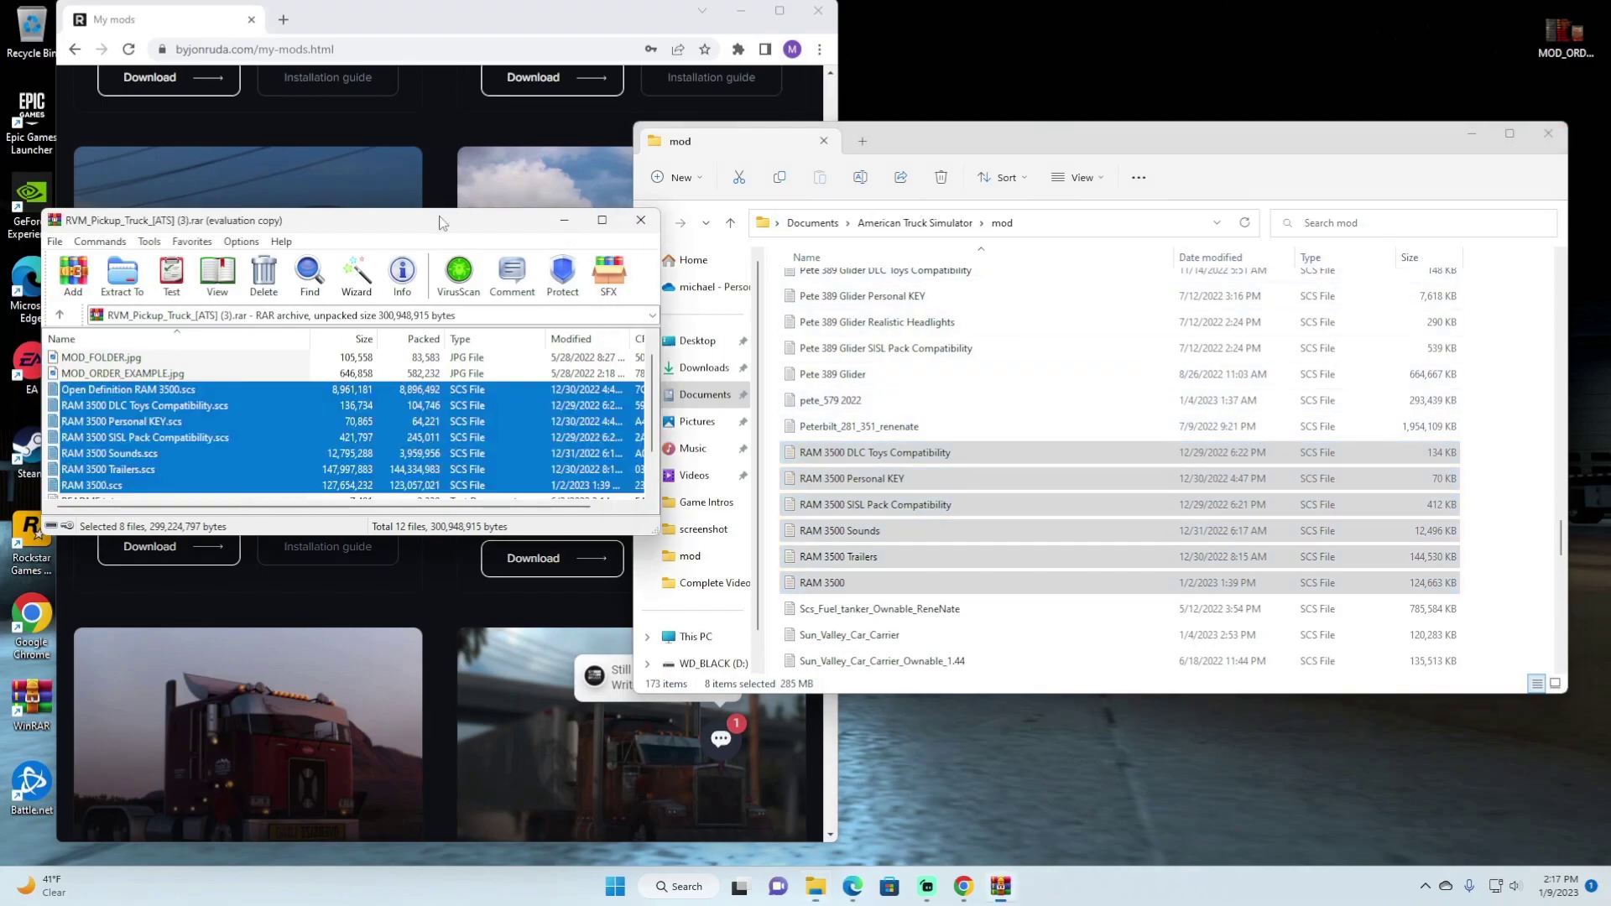
click(639, 222)
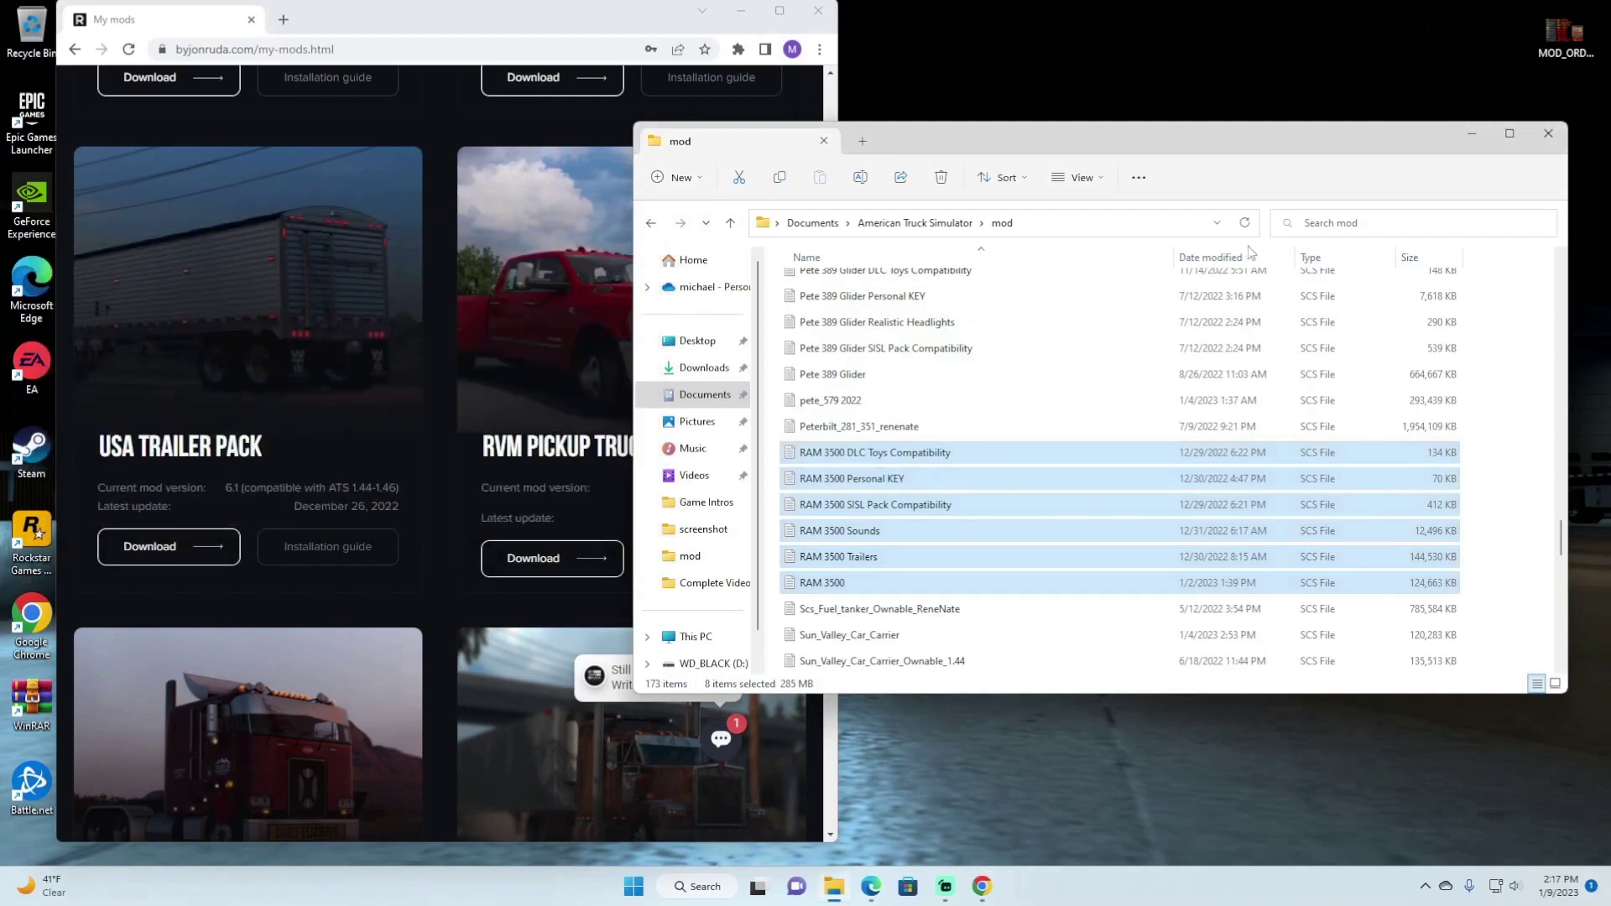
click(1548, 136)
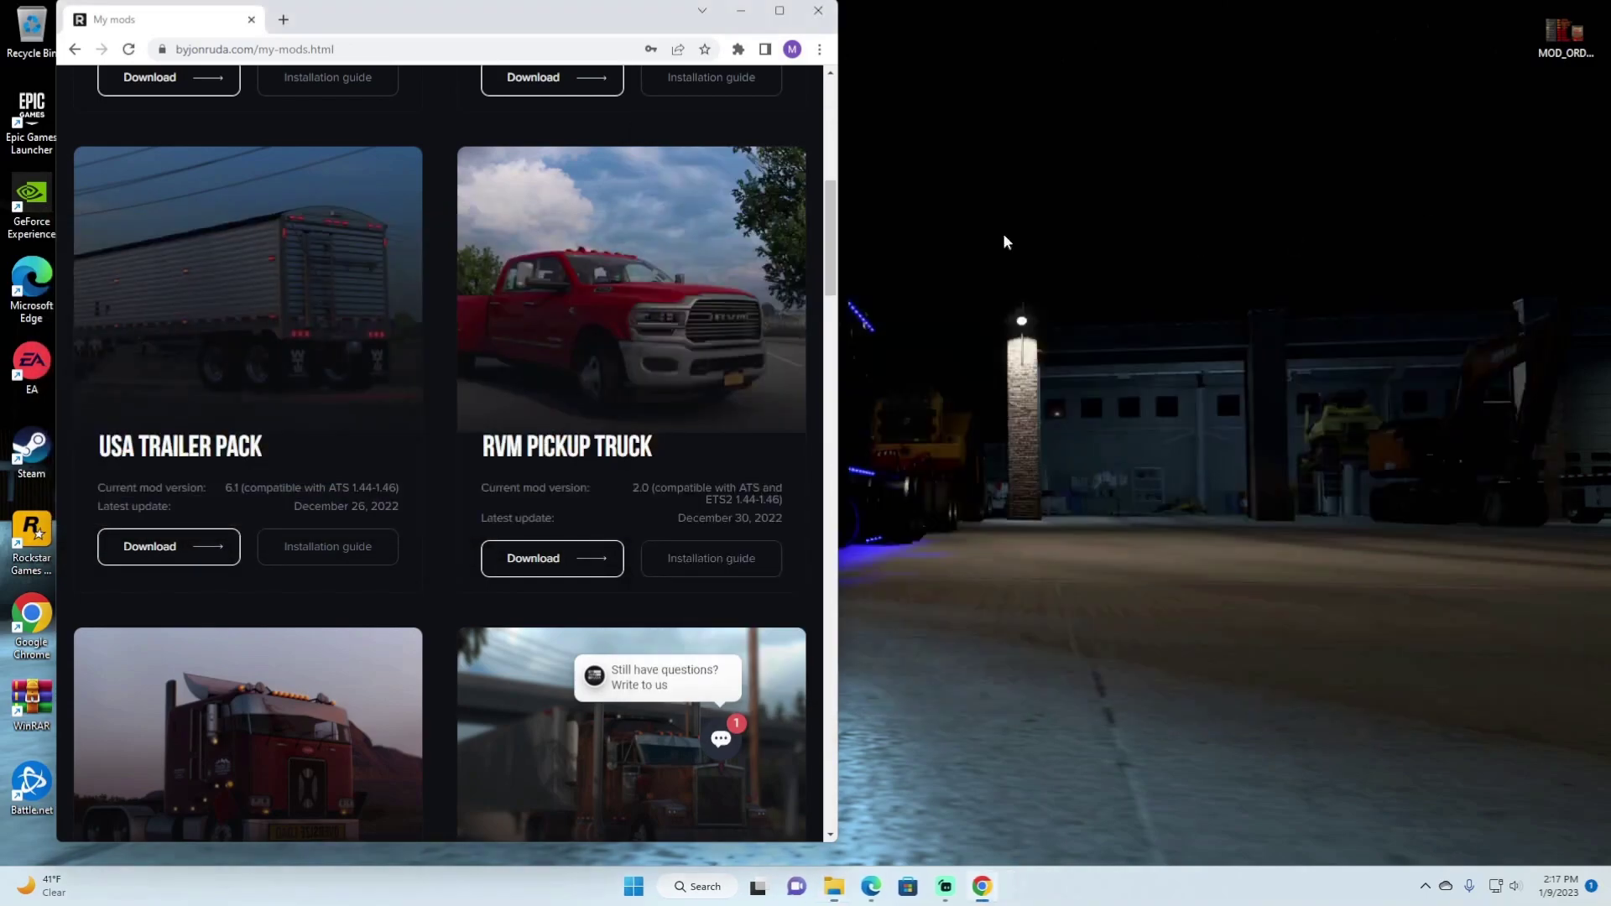
Minimize the browser and launch American Truck Simulator from GeForce Experience
click(752, 18)
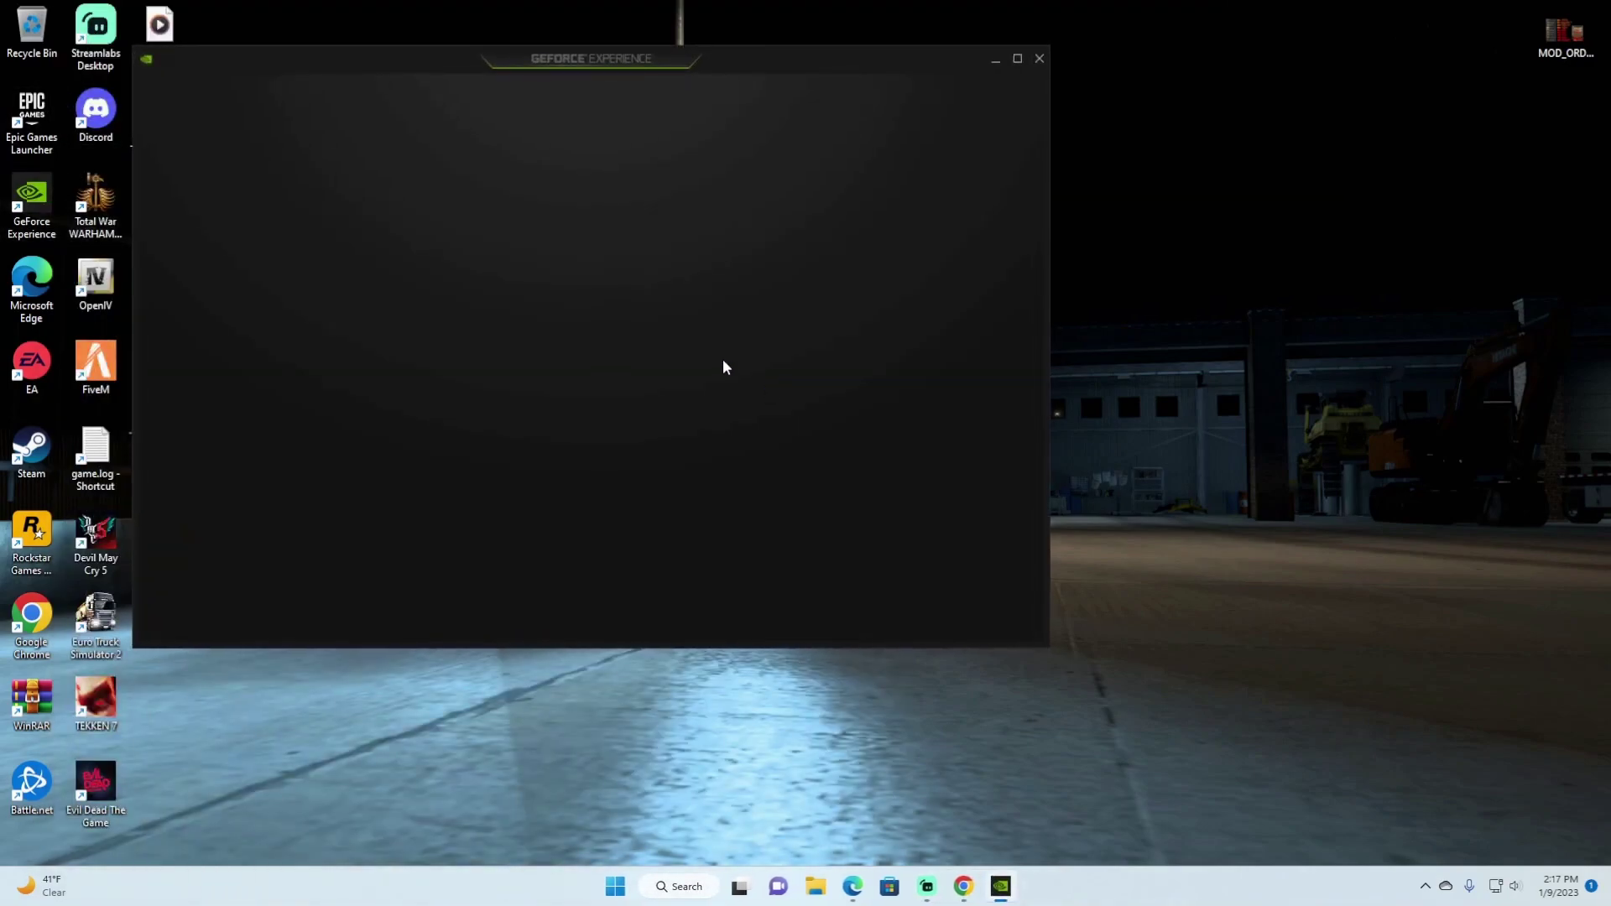
mouse_move(560, 262)
click(559, 229)
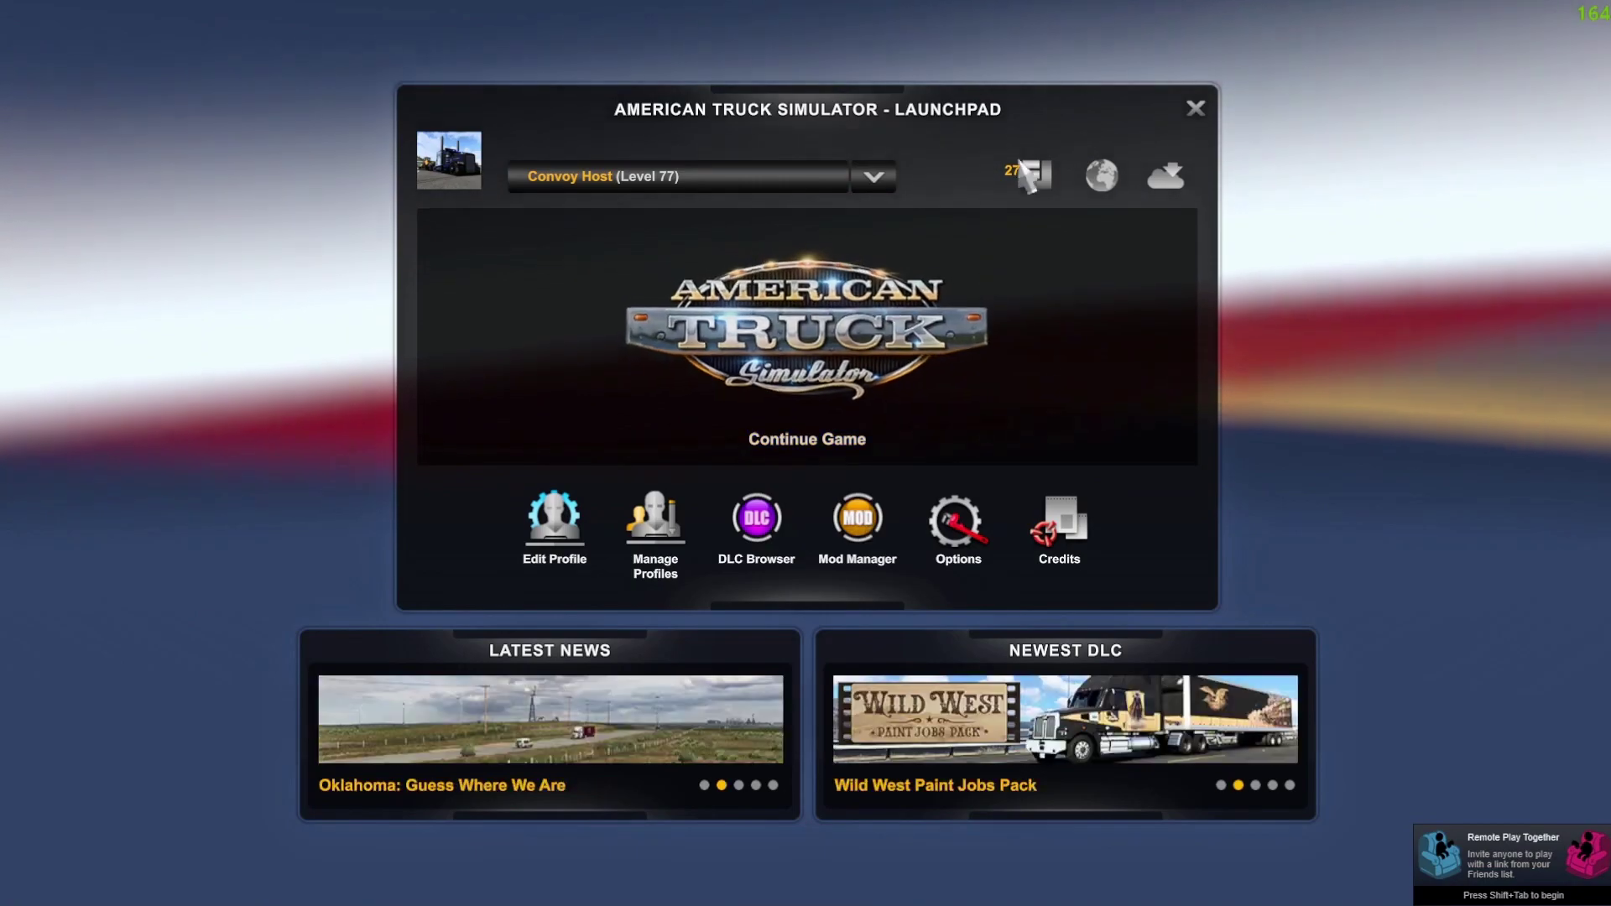
Open the mod manager for the Convoy Host profile, look through its available and active mods, and exit without changes
click(869, 184)
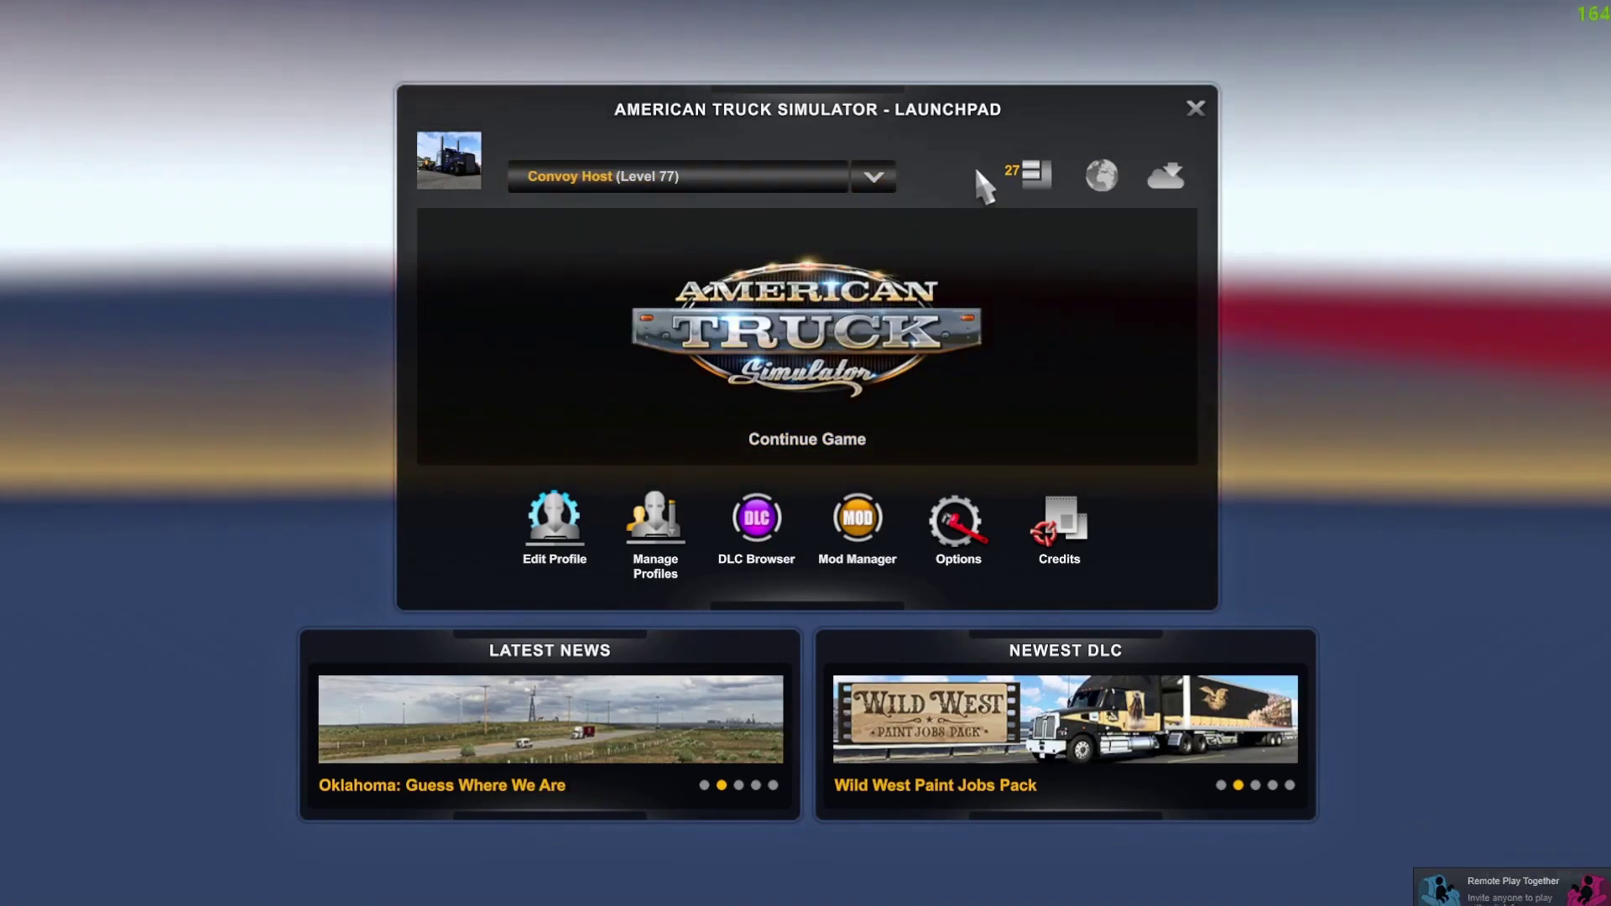
click(1042, 176)
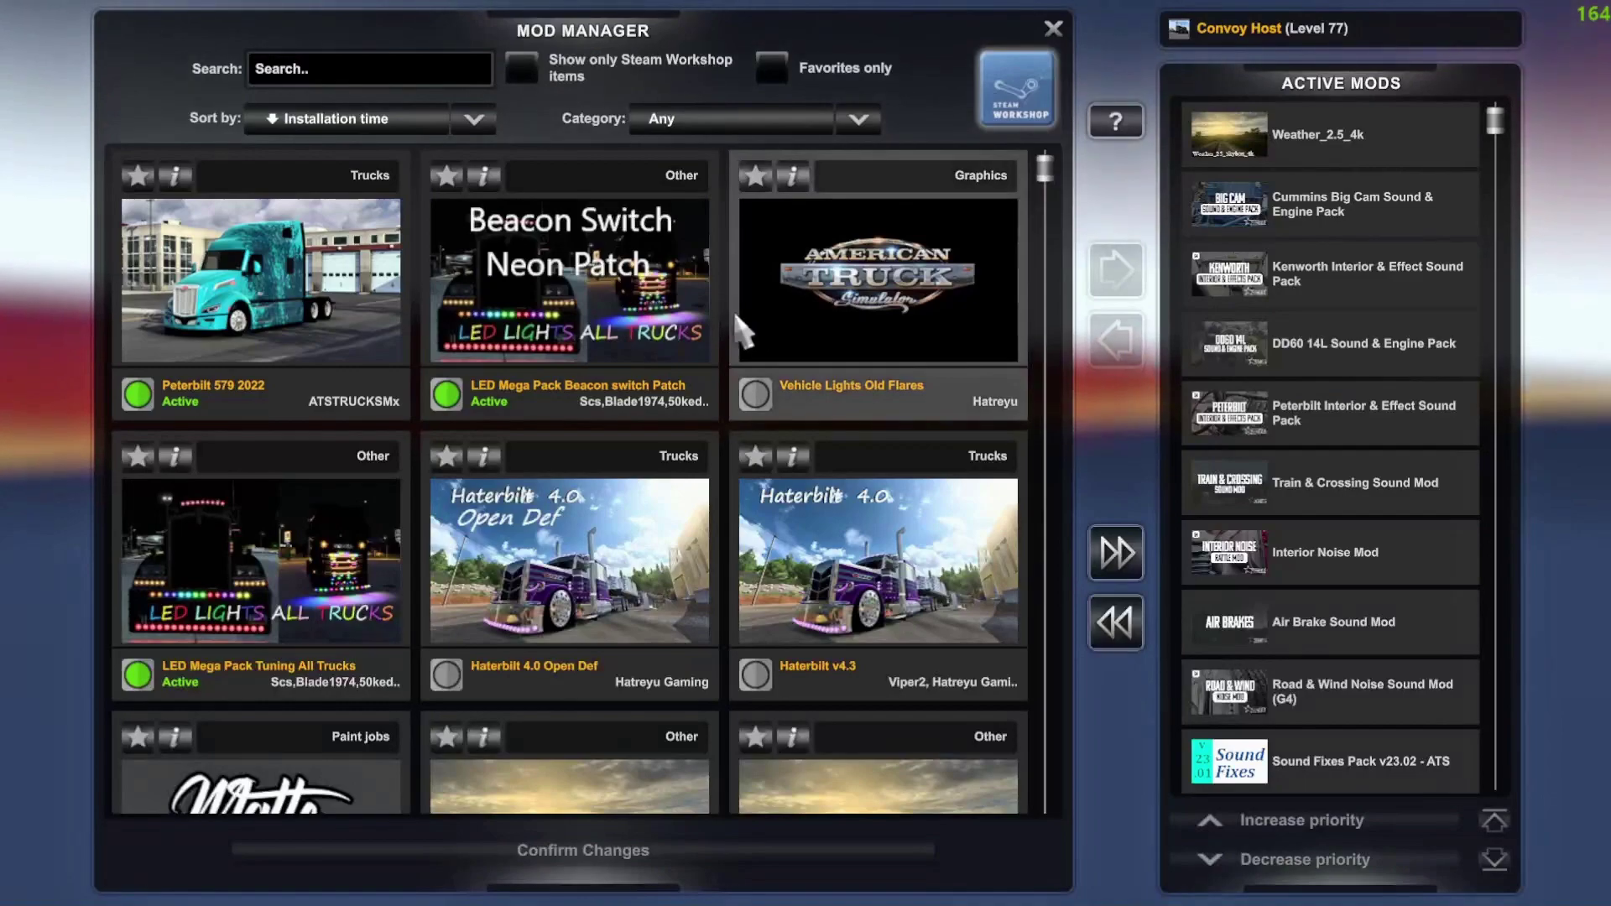
scroll(741, 329, down, 1)
scroll(741, 329, down, 10)
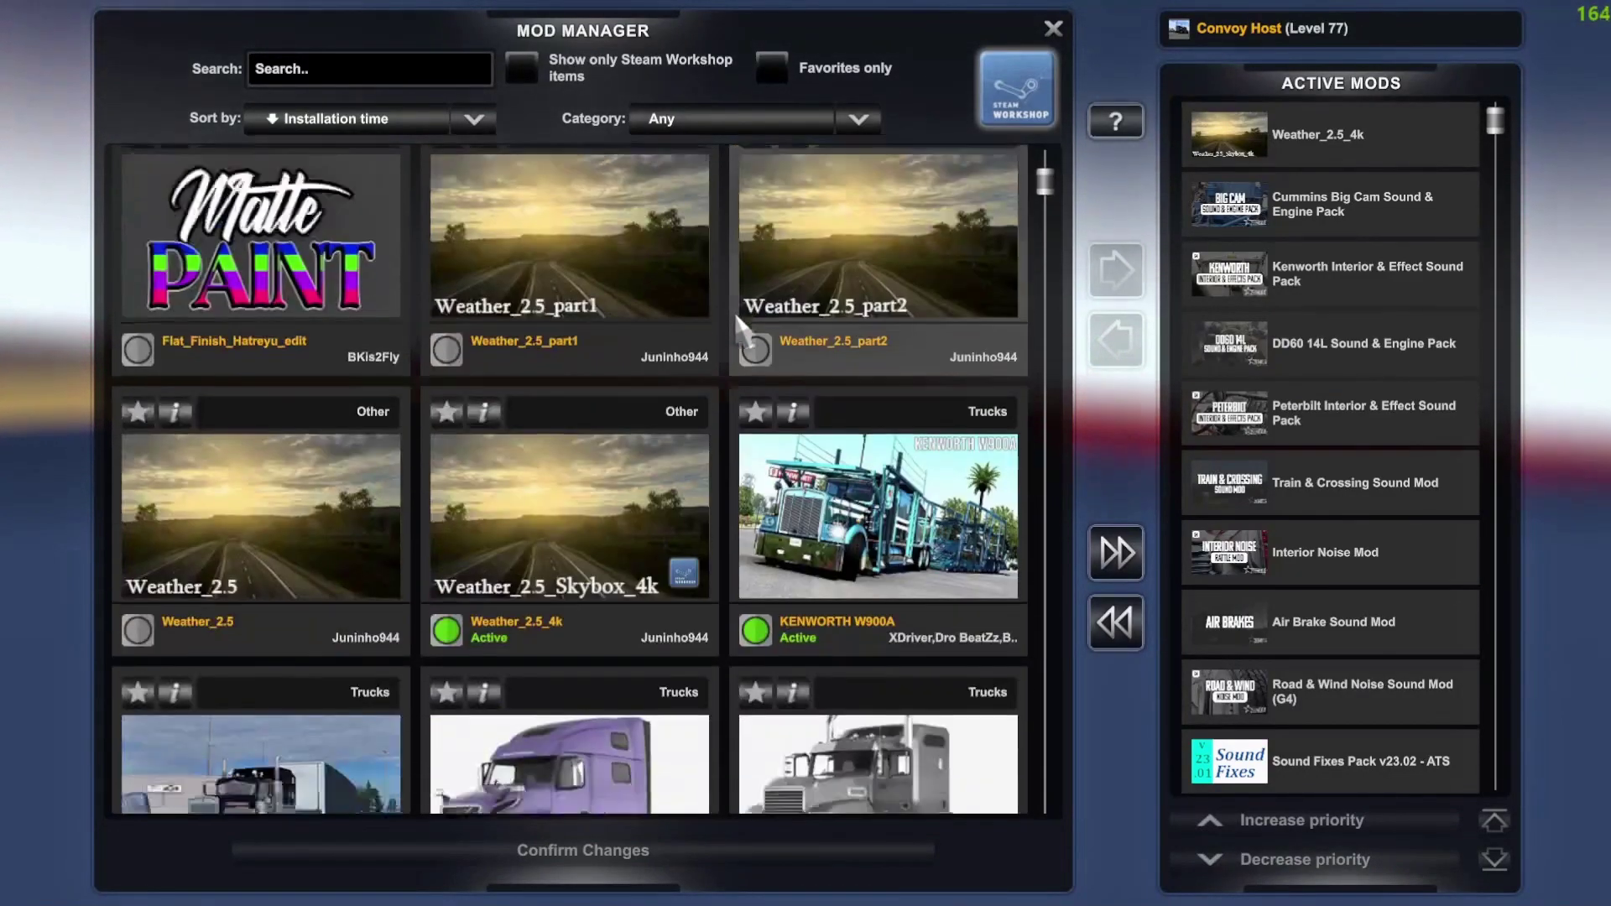
scroll(739, 325, down, 10)
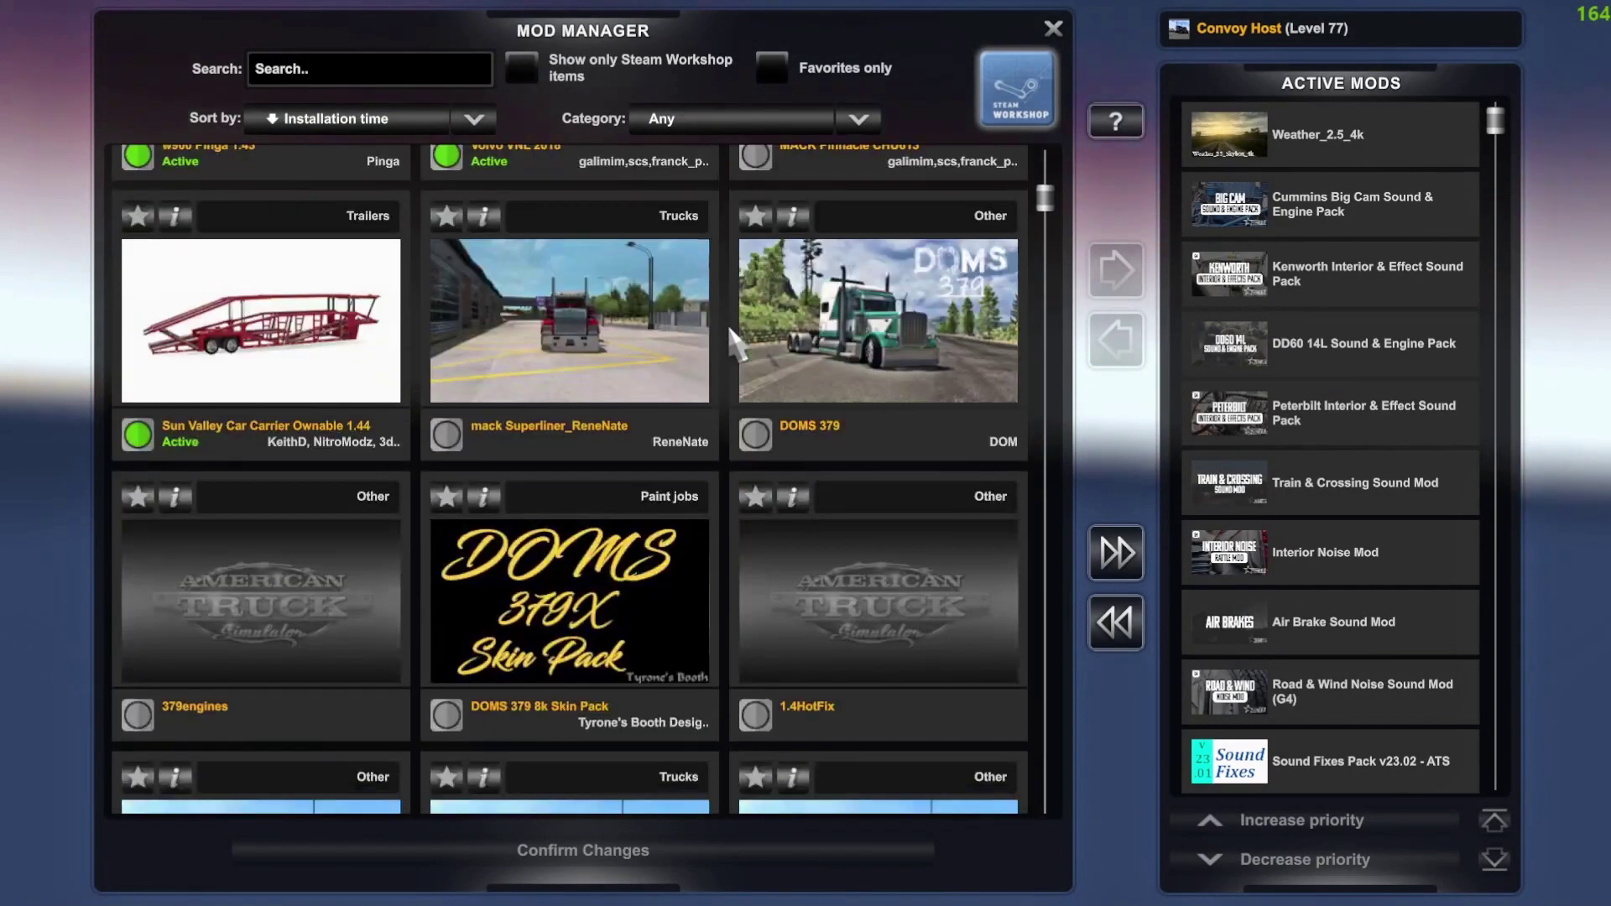
scroll(723, 332, down, 10)
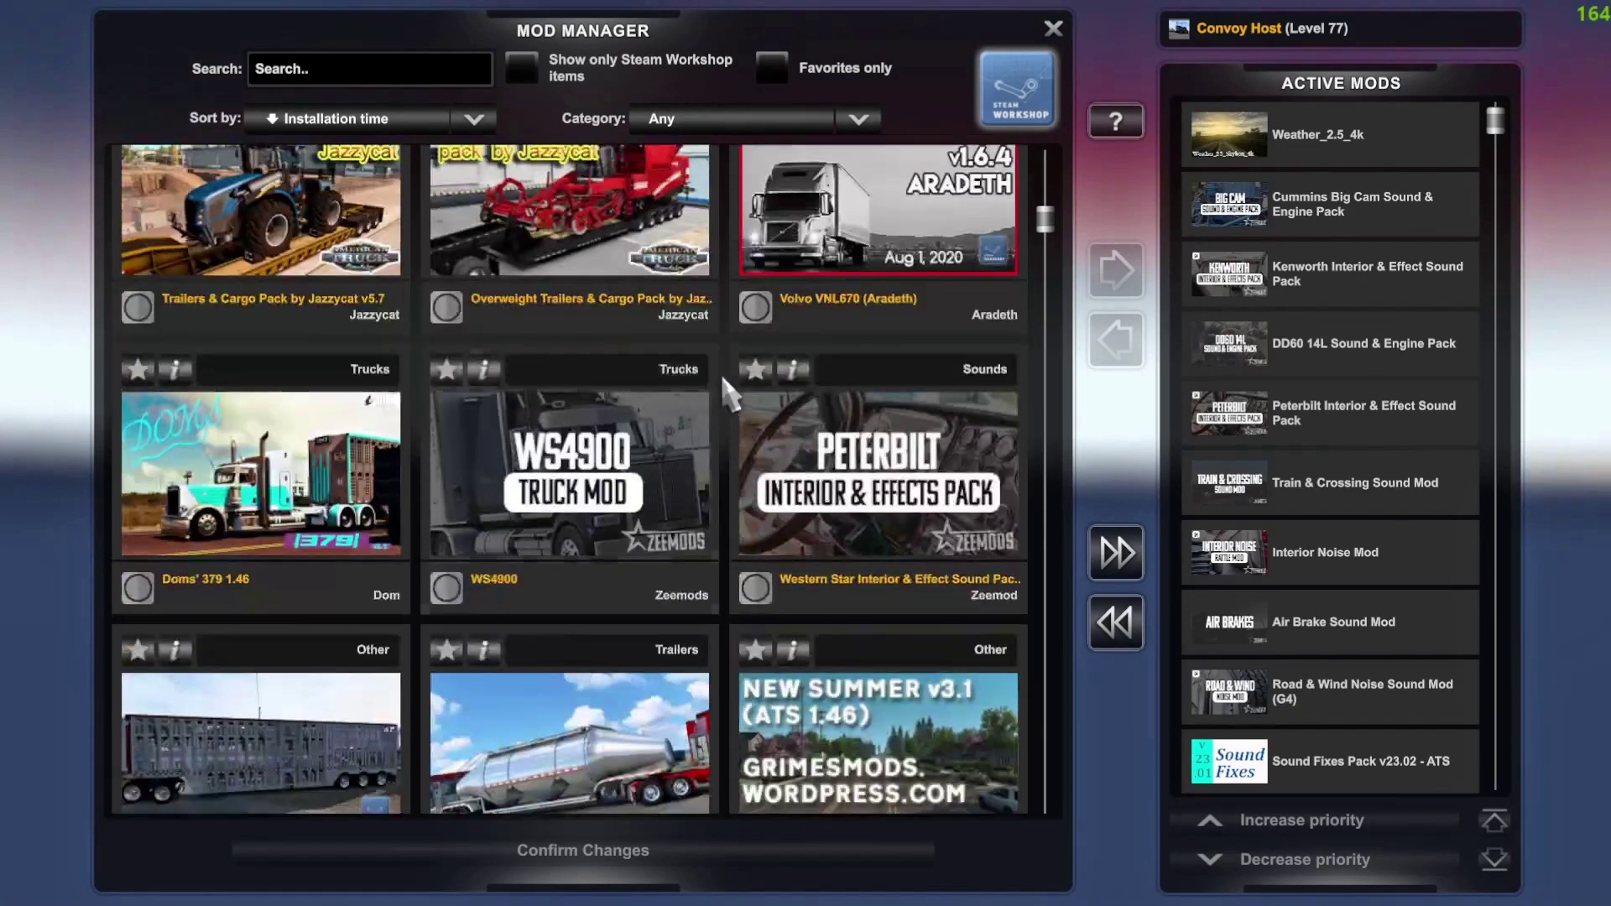
scroll(1322, 411, down, 7)
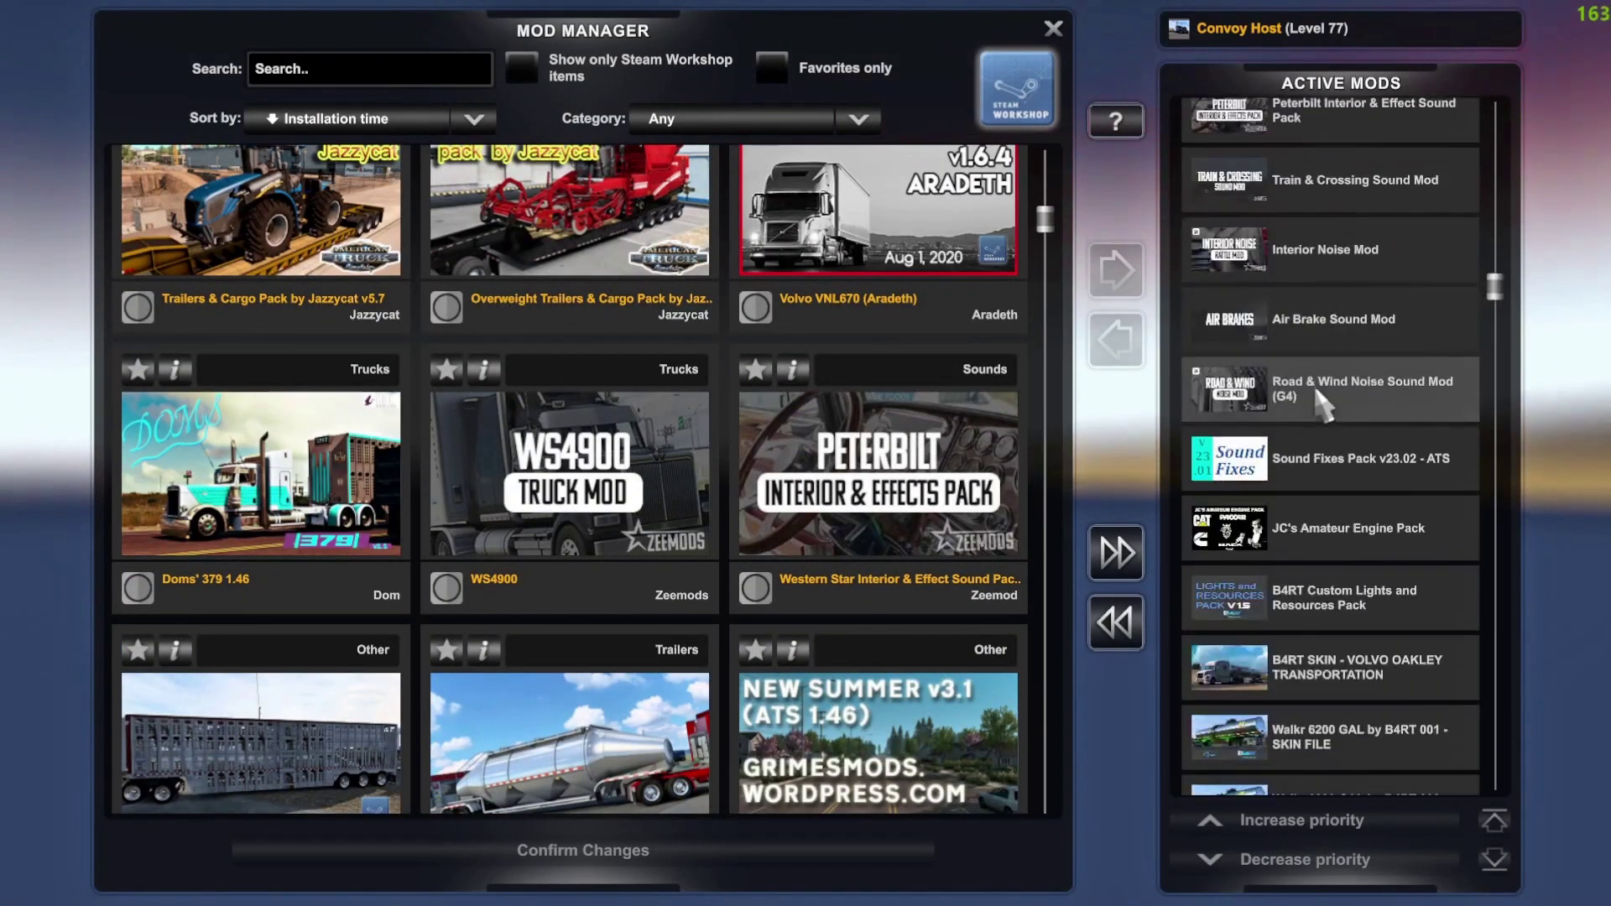
scroll(1315, 396, down, 8)
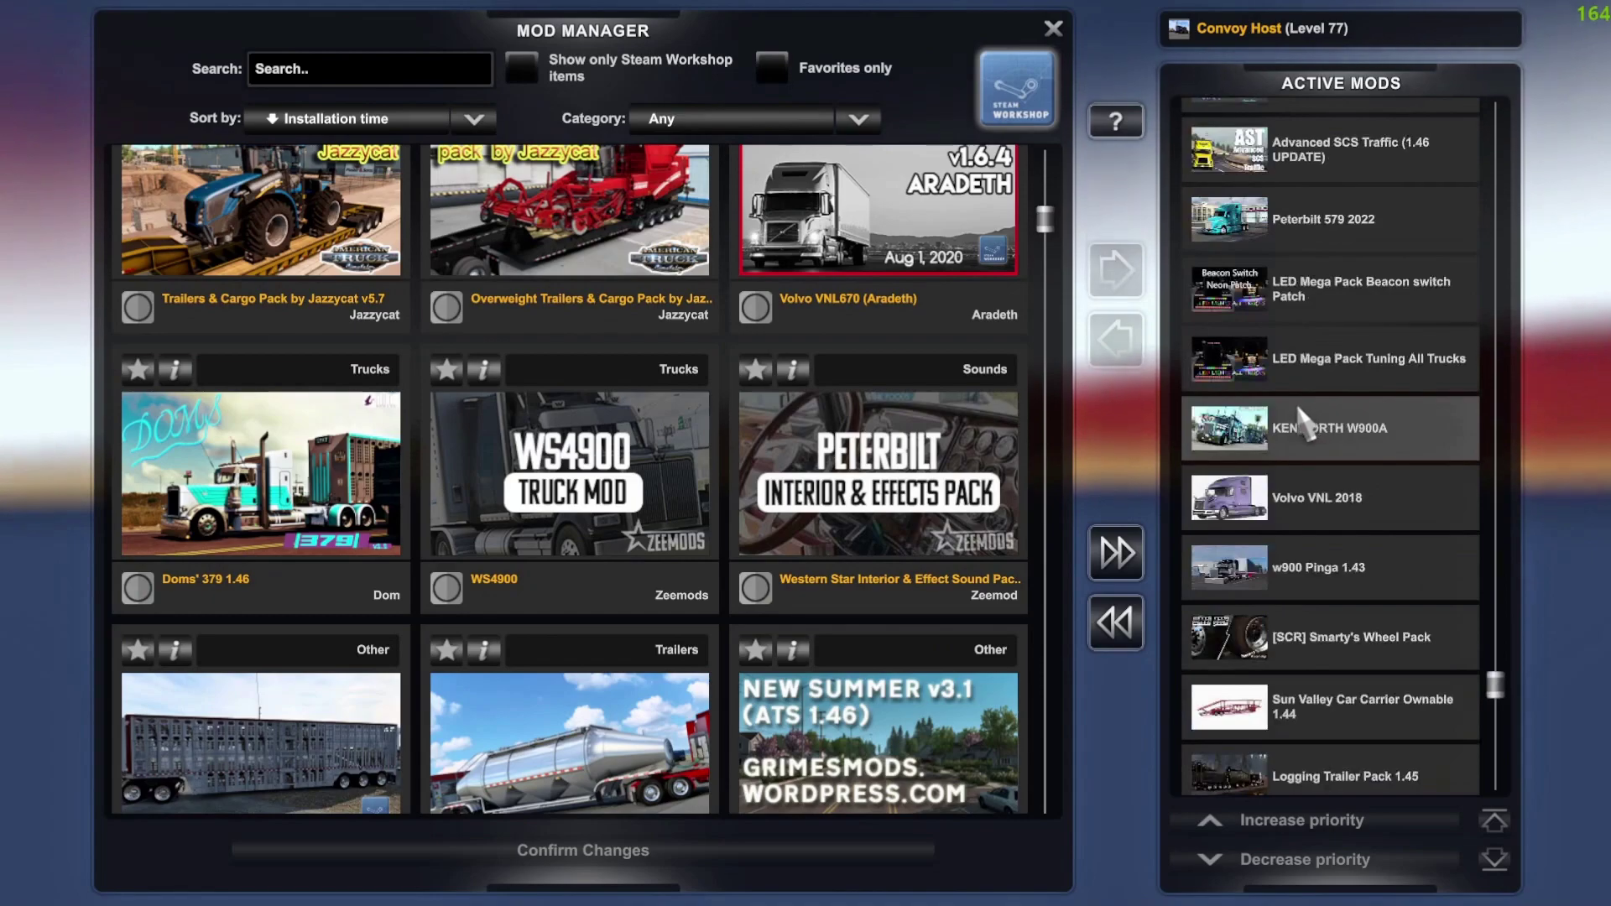
key(Escape)
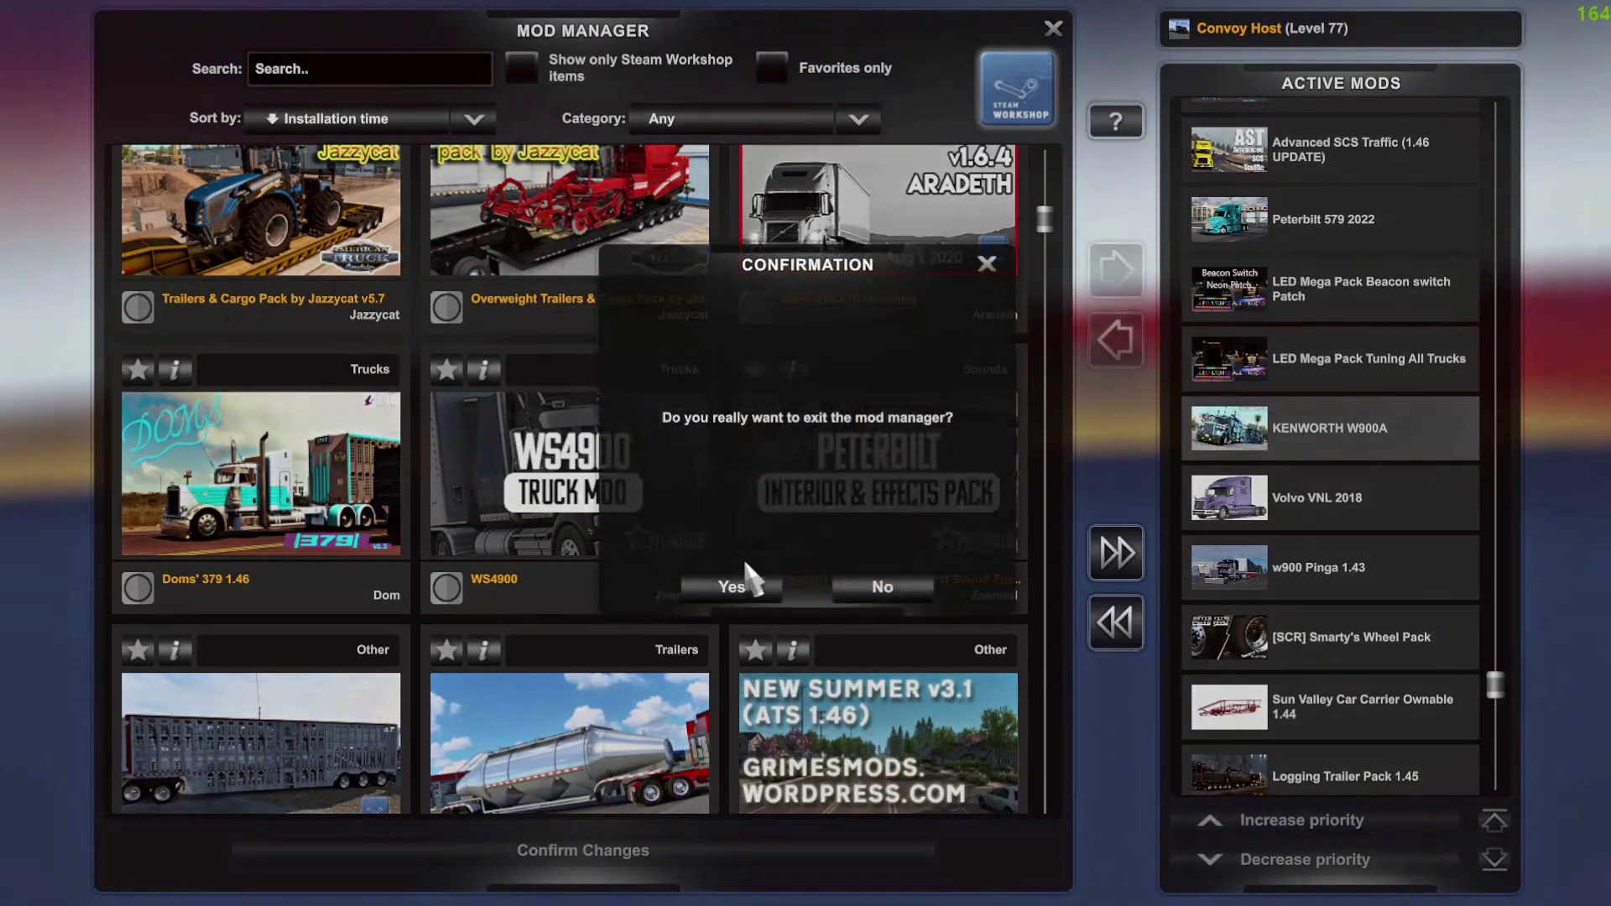
click(735, 580)
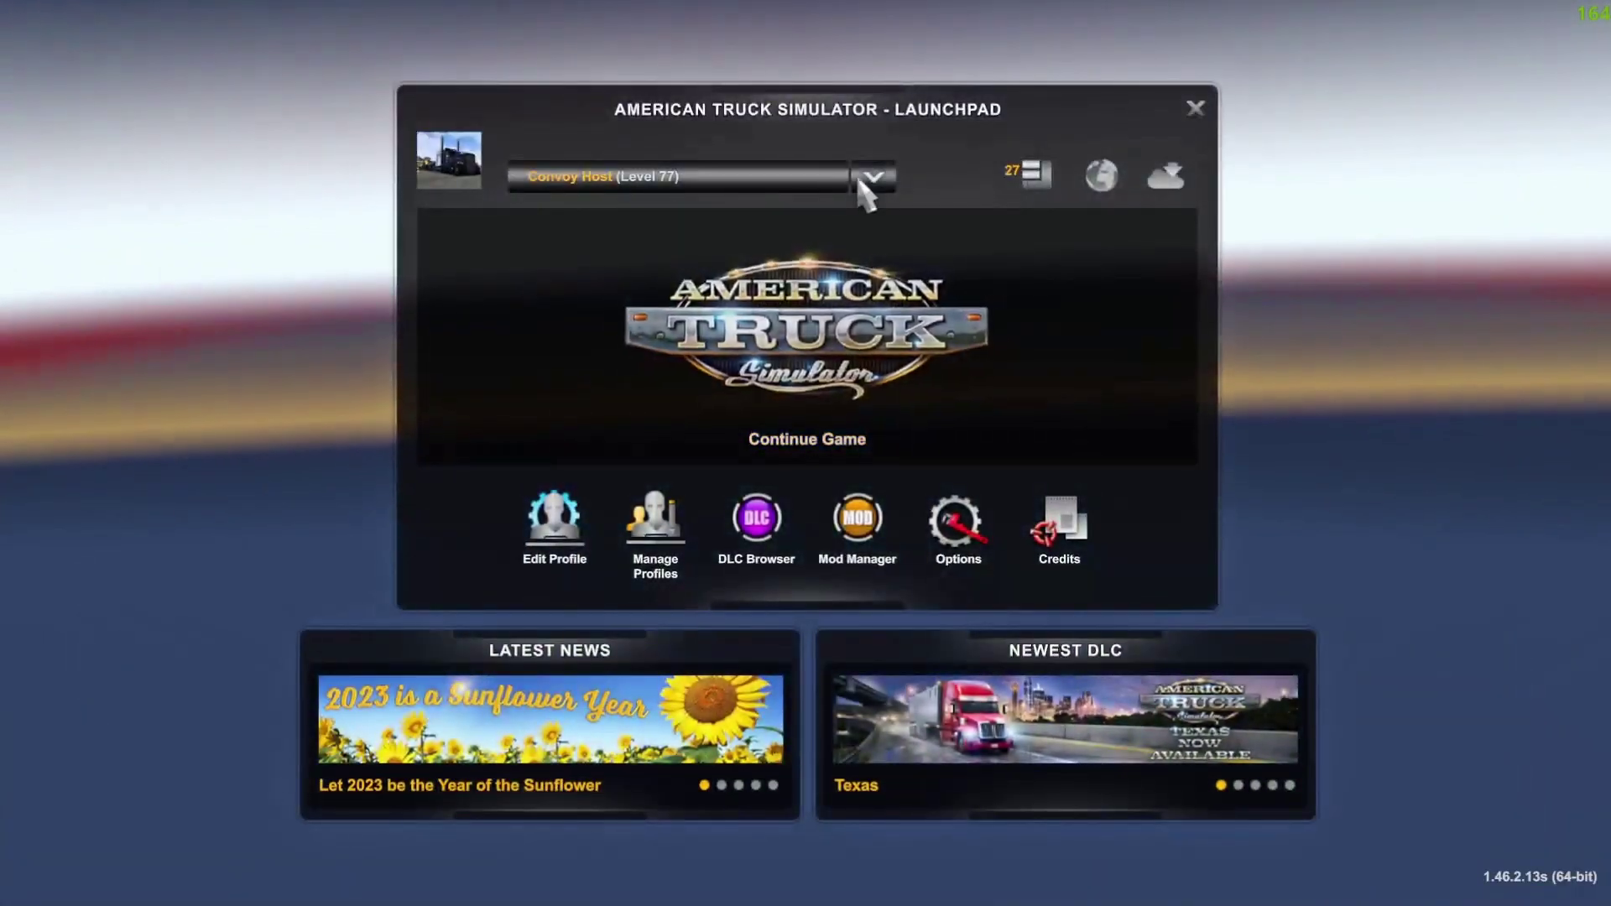
Switch to the Jon Ruda Paid profile and open its mod manager
click(755, 178)
click(759, 212)
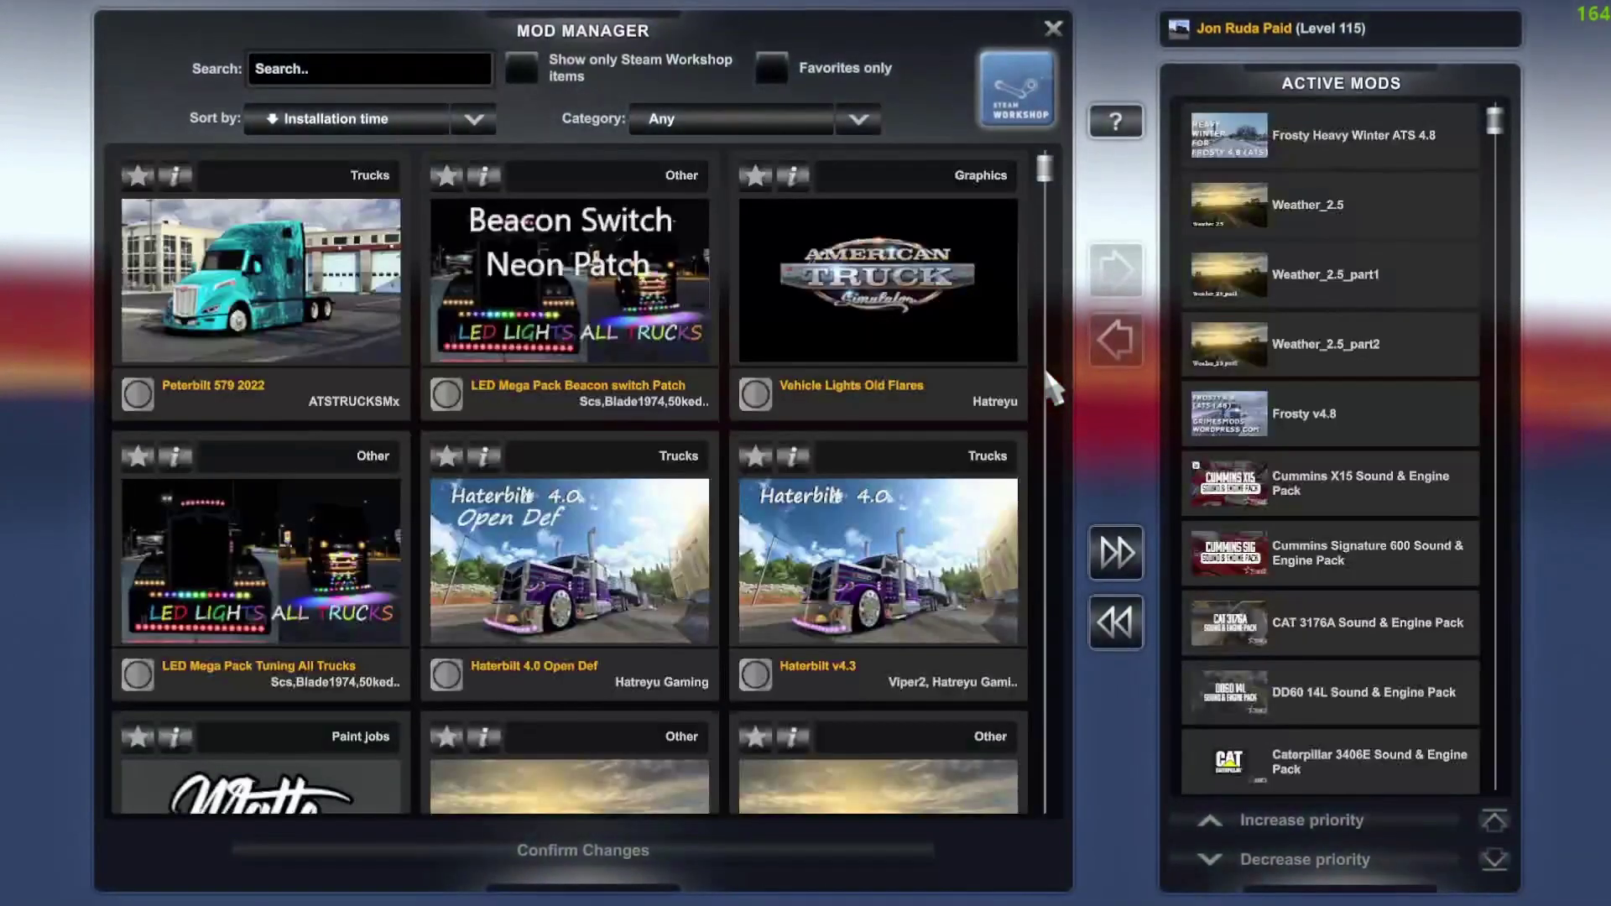
Examine the load order of the active mods from the weather mods down to Trucks&Trailers Wheels
scroll(1284, 417, down, 8)
scroll(1286, 436, down, 10)
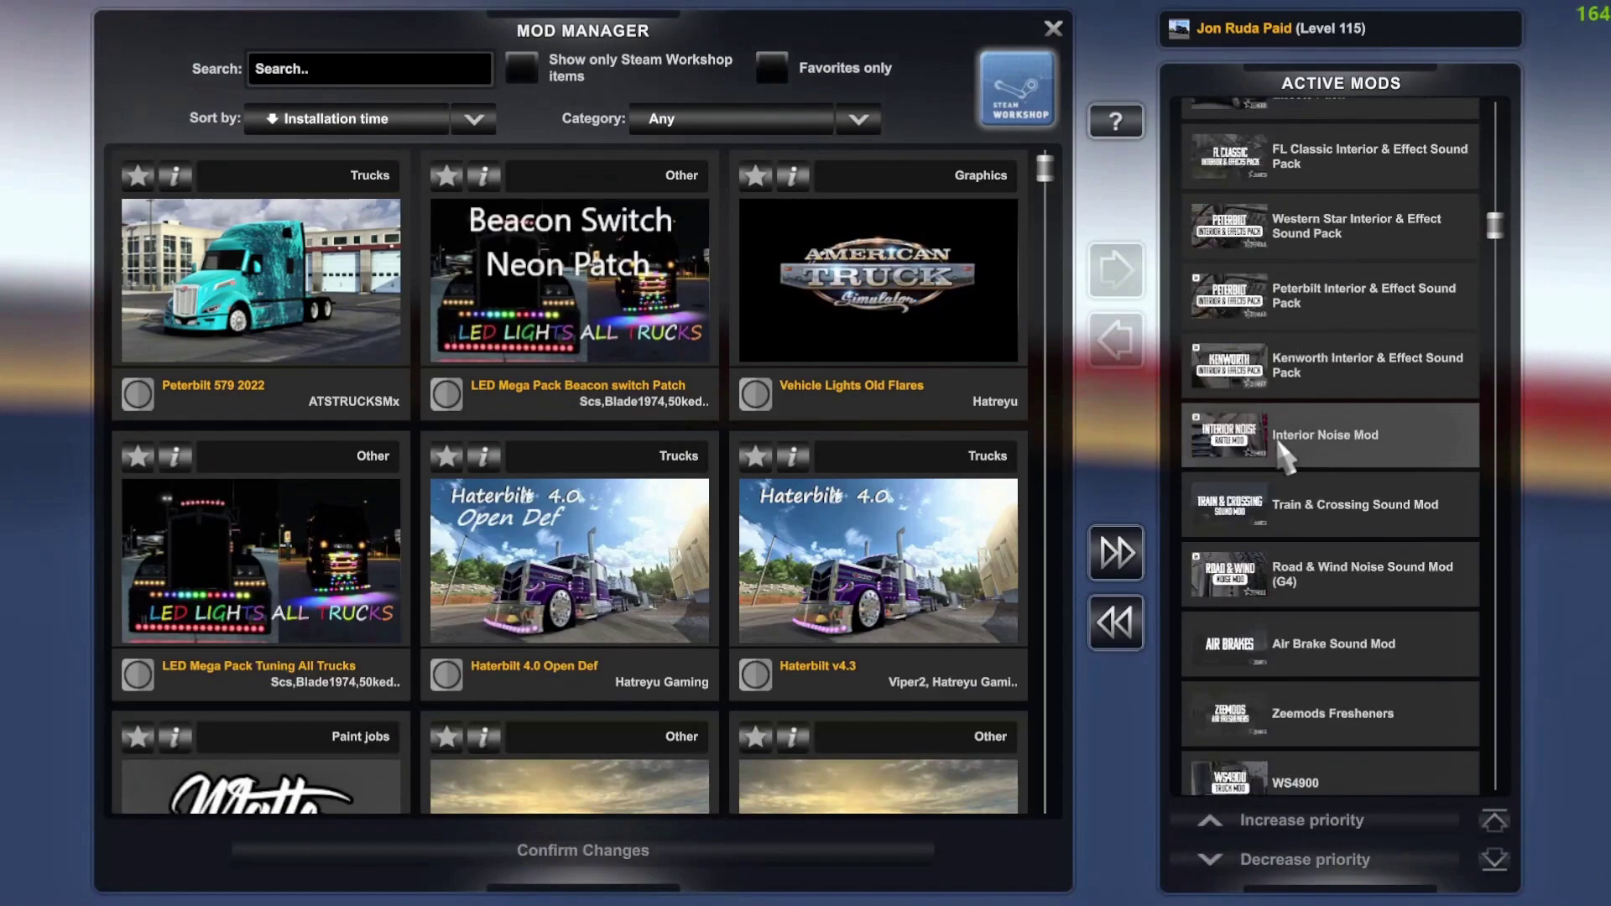
scroll(1284, 461, down, 7)
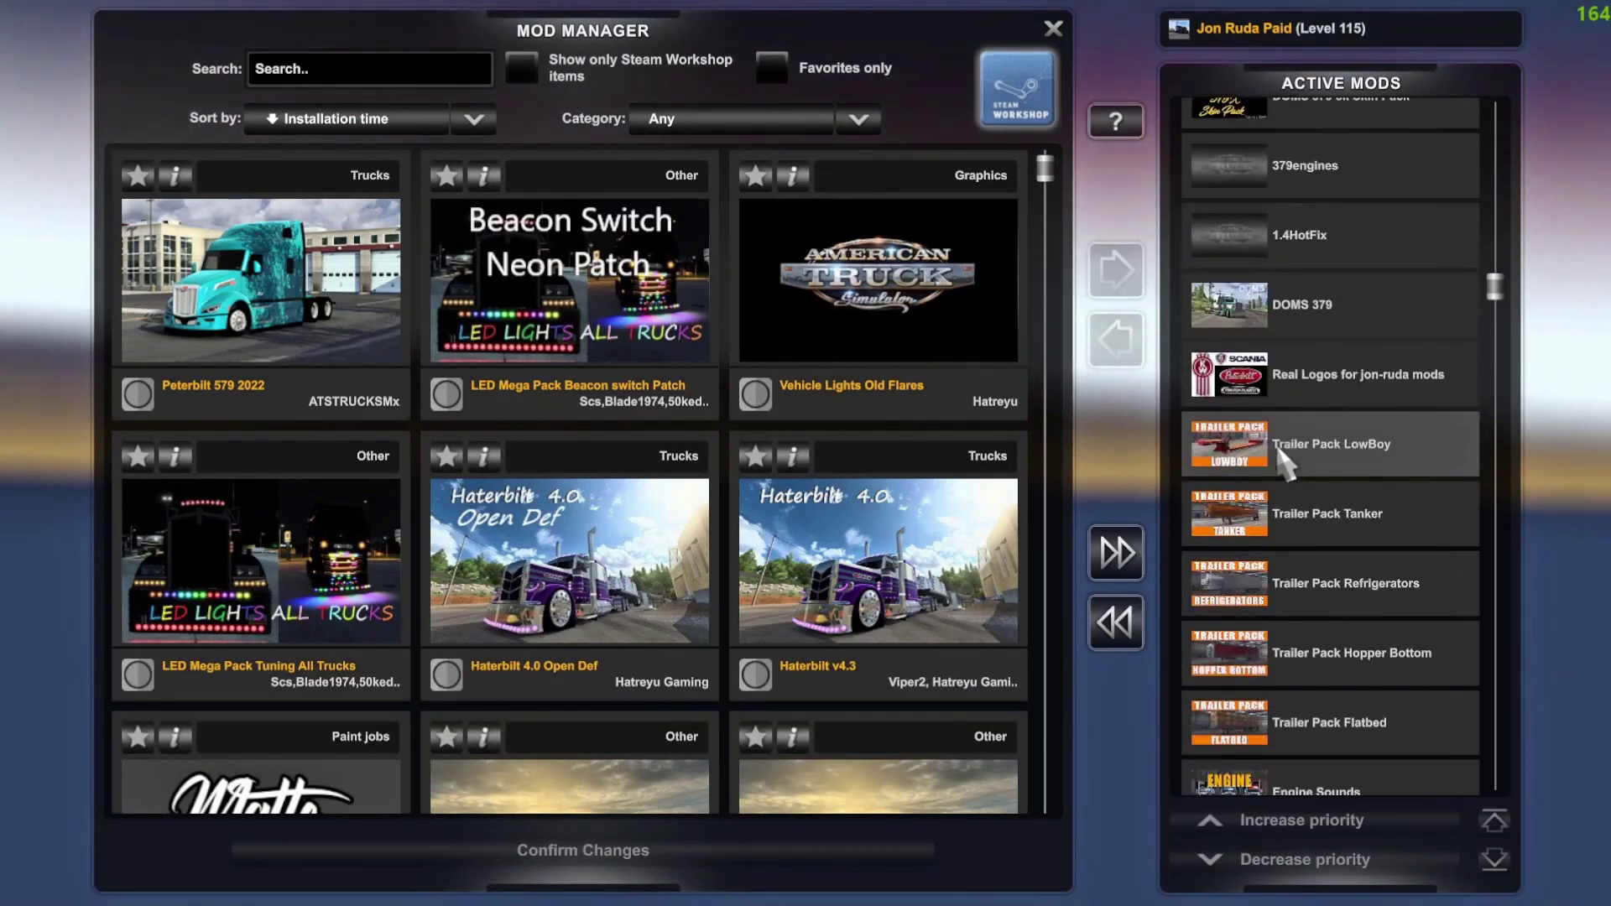
scroll(1277, 444, up, 2)
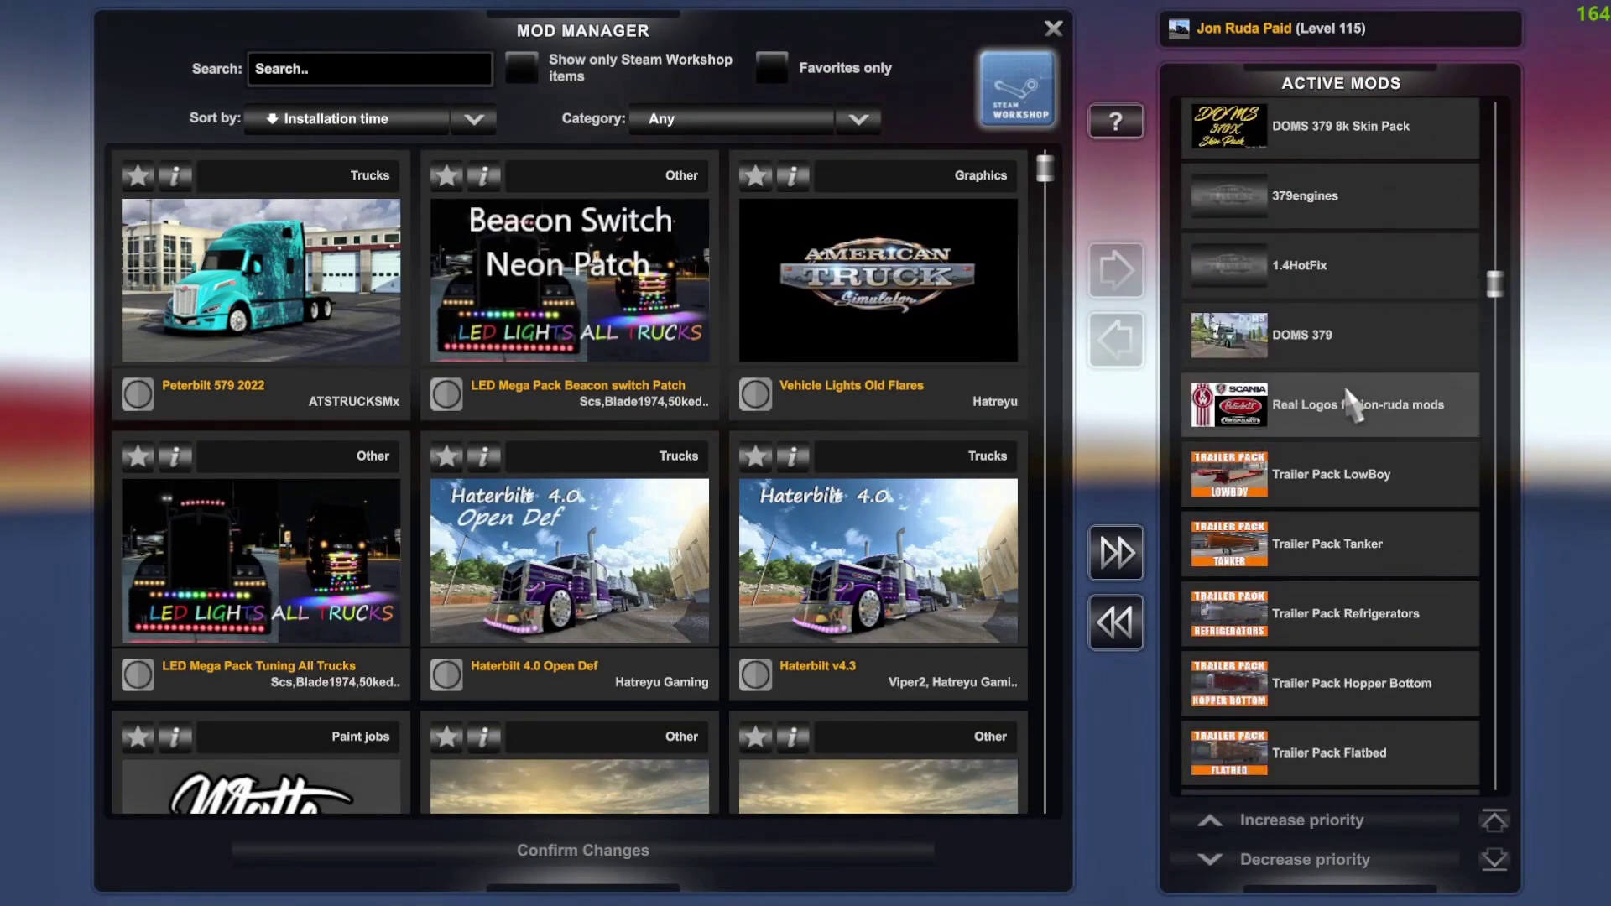
scroll(1346, 419, down, 10)
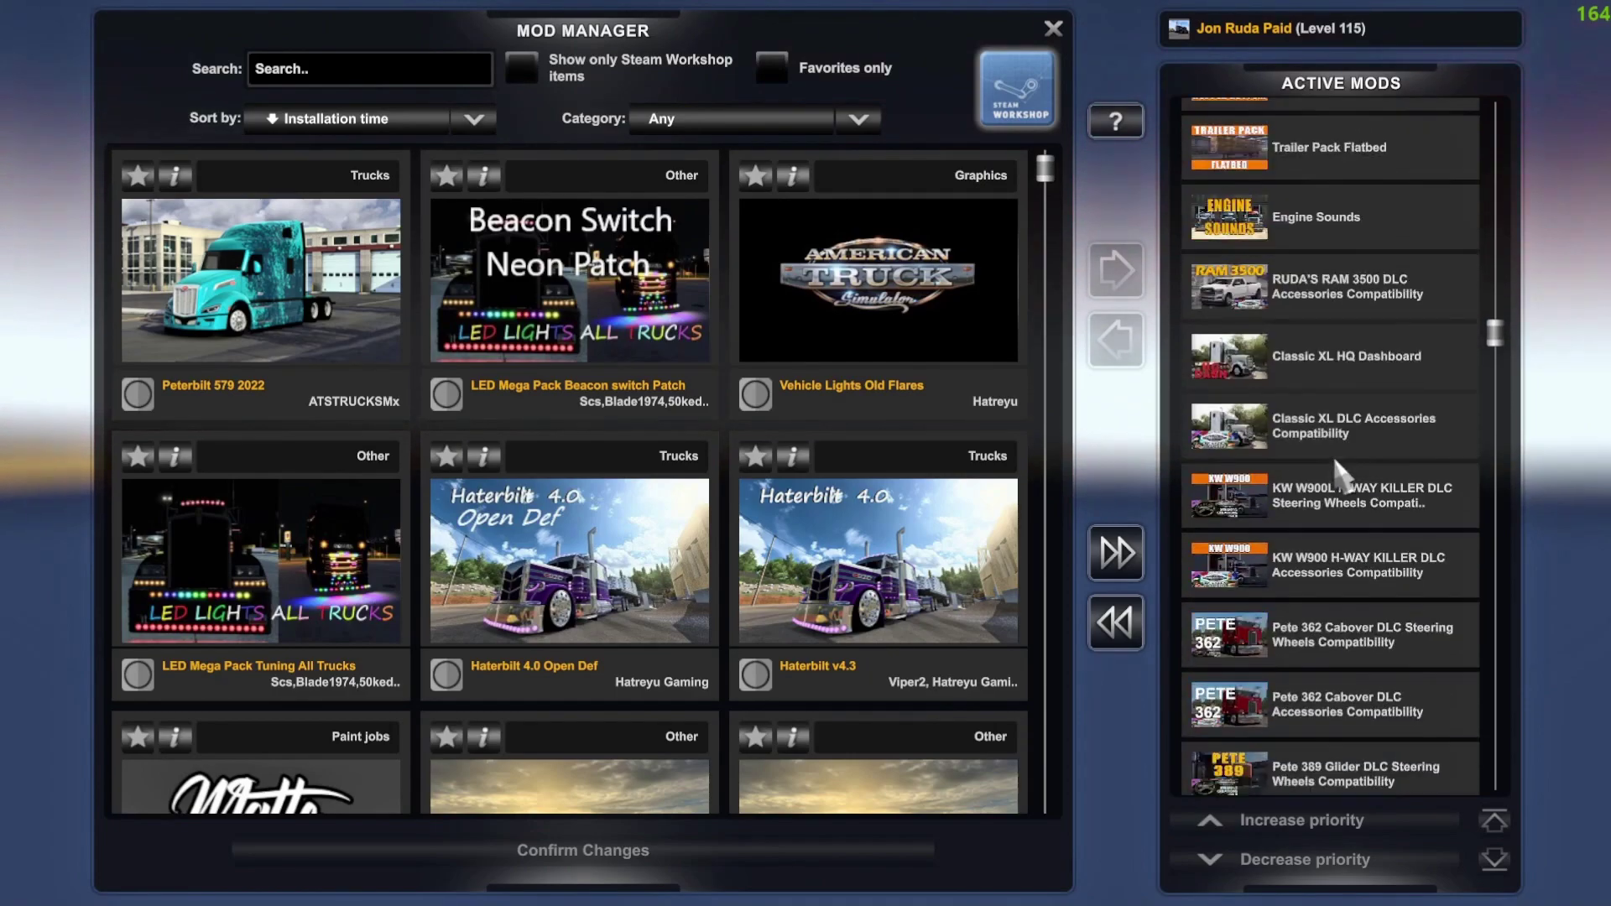
scroll(1339, 478, down, 7)
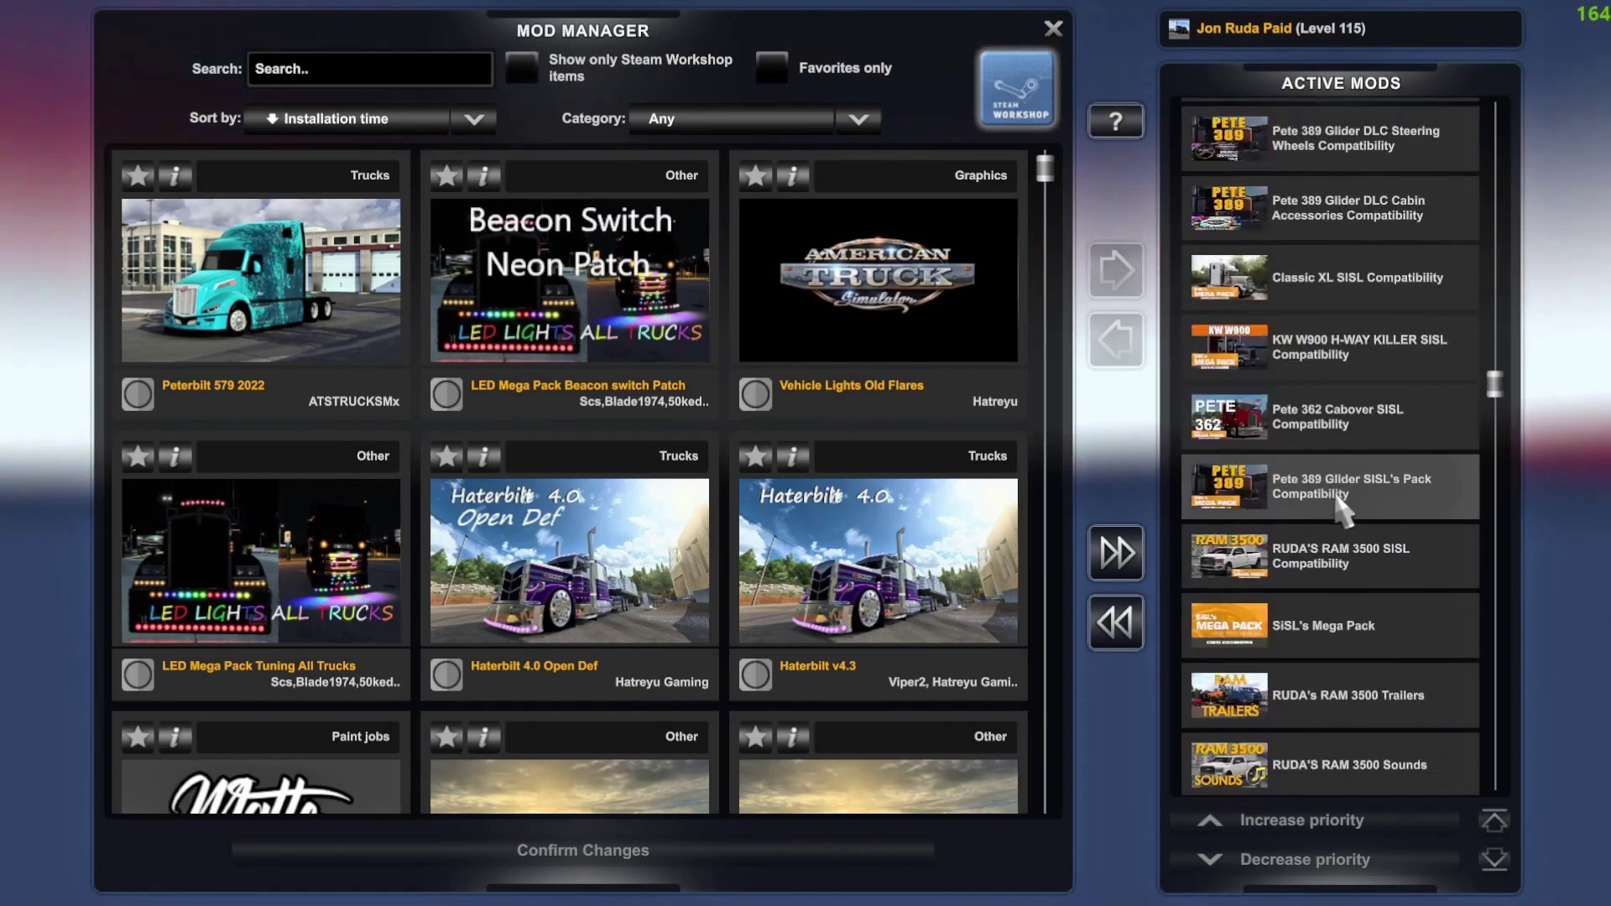
scroll(1375, 591, down, 5)
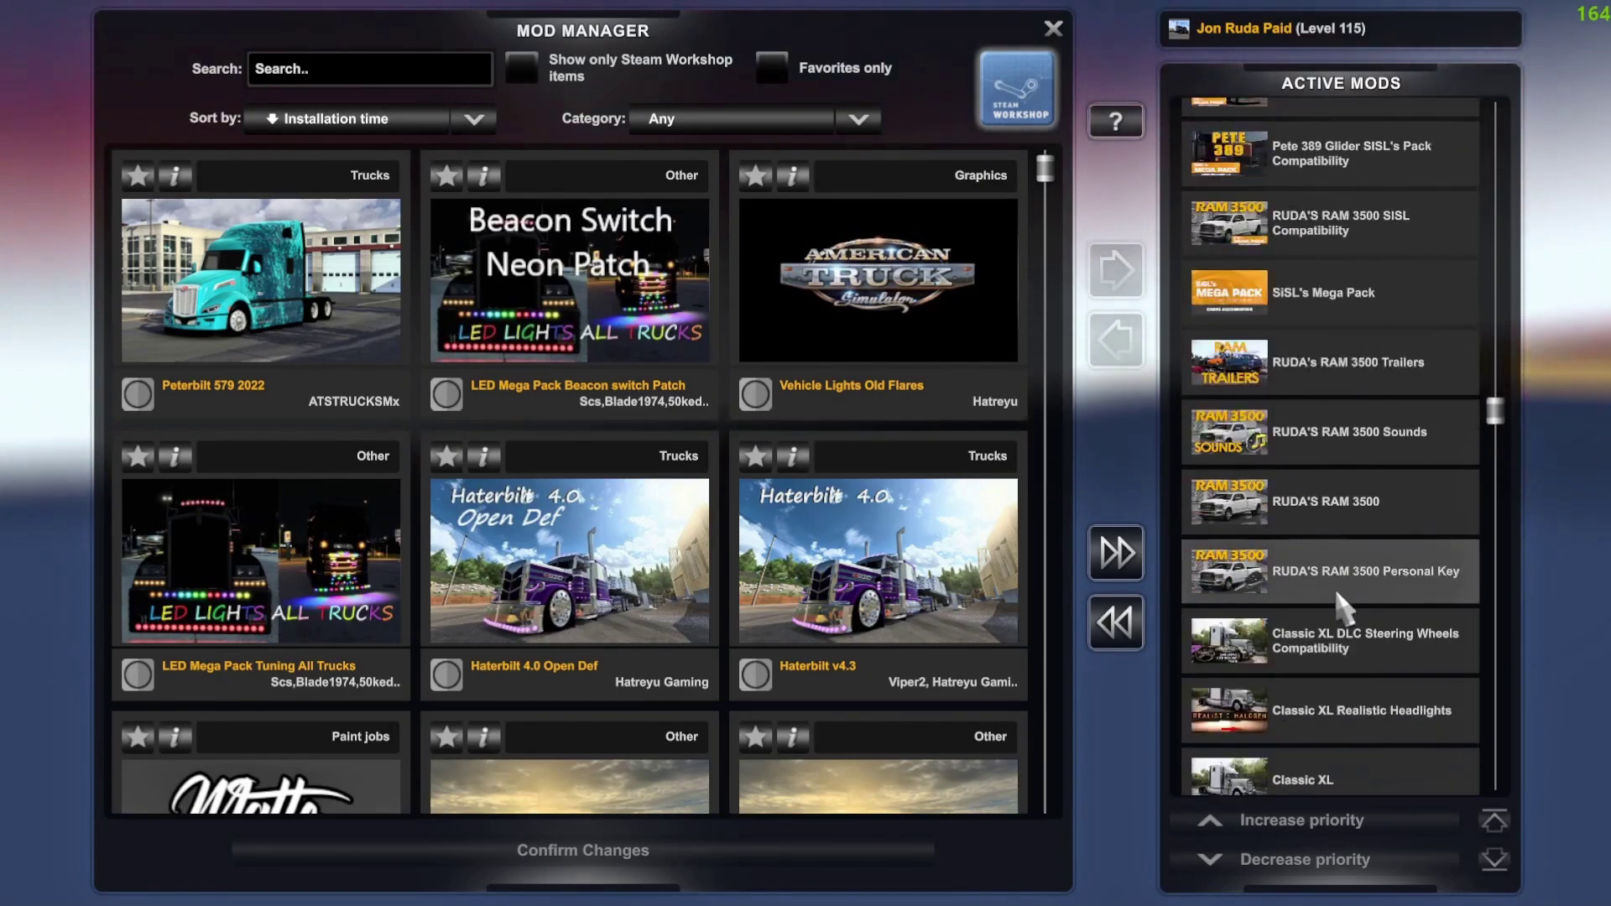
scroll(1342, 605, down, 1)
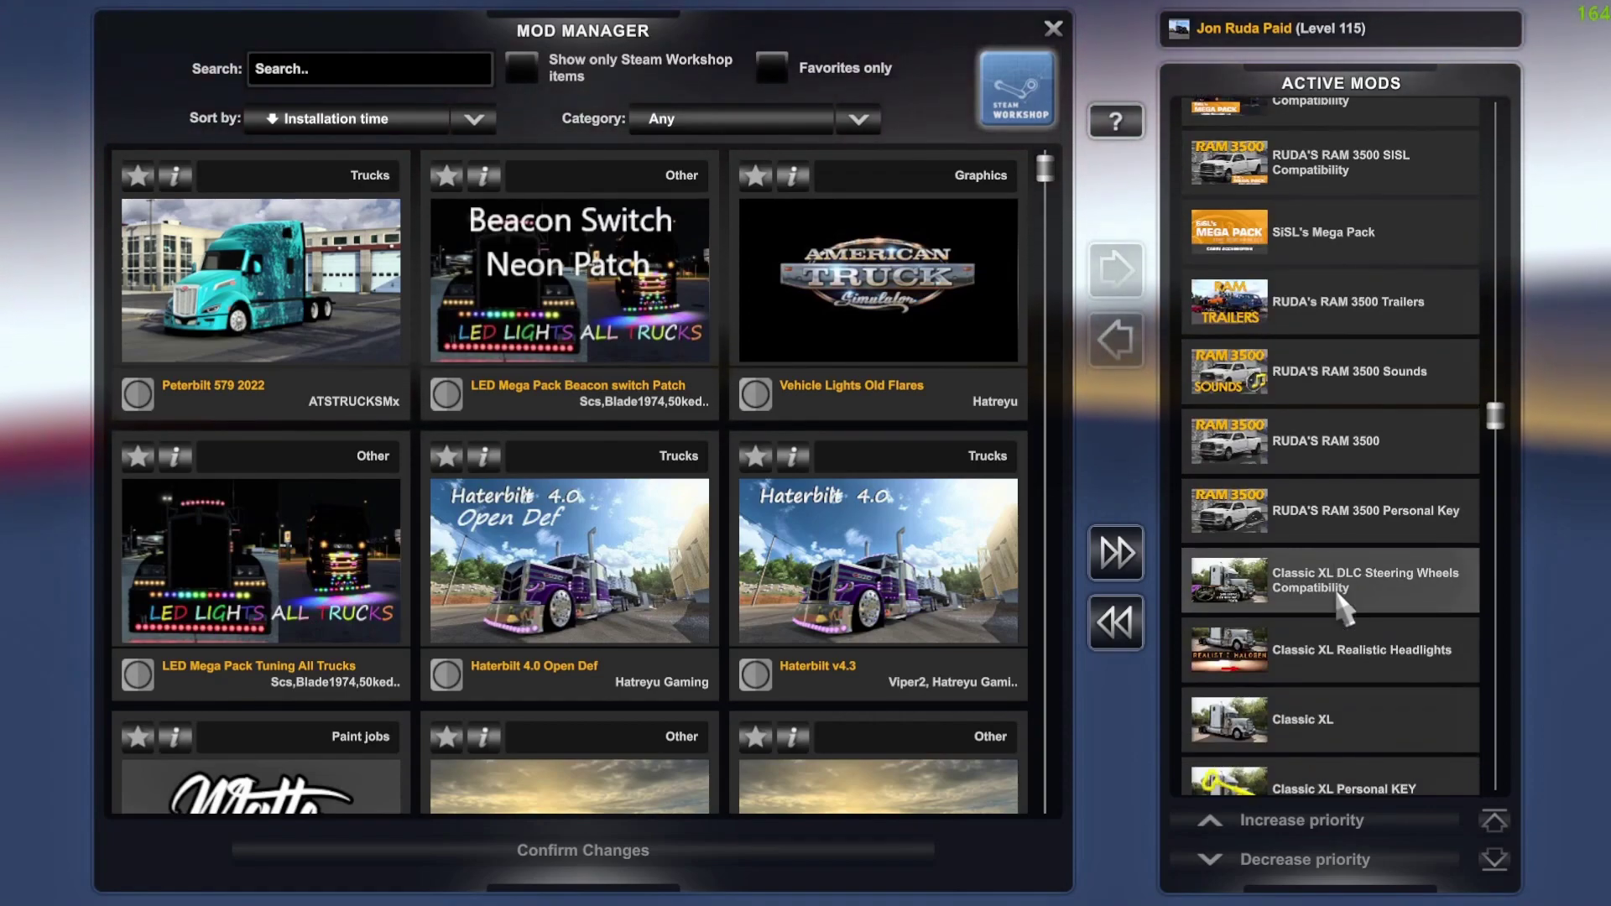
scroll(1342, 602, down, 5)
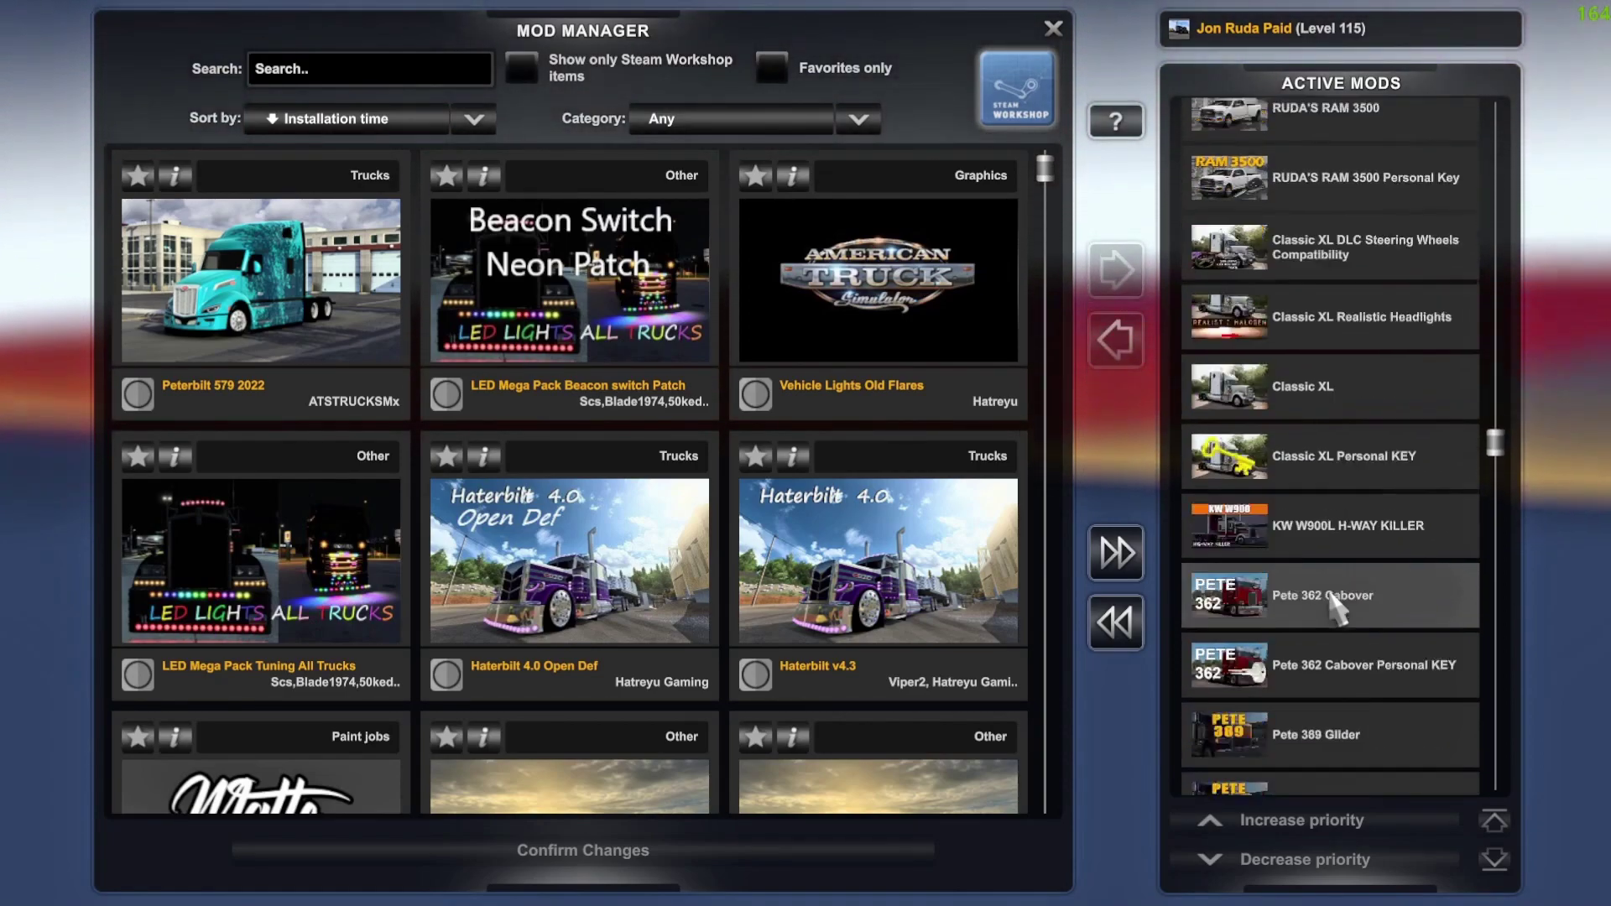
scroll(1334, 605, down, 3)
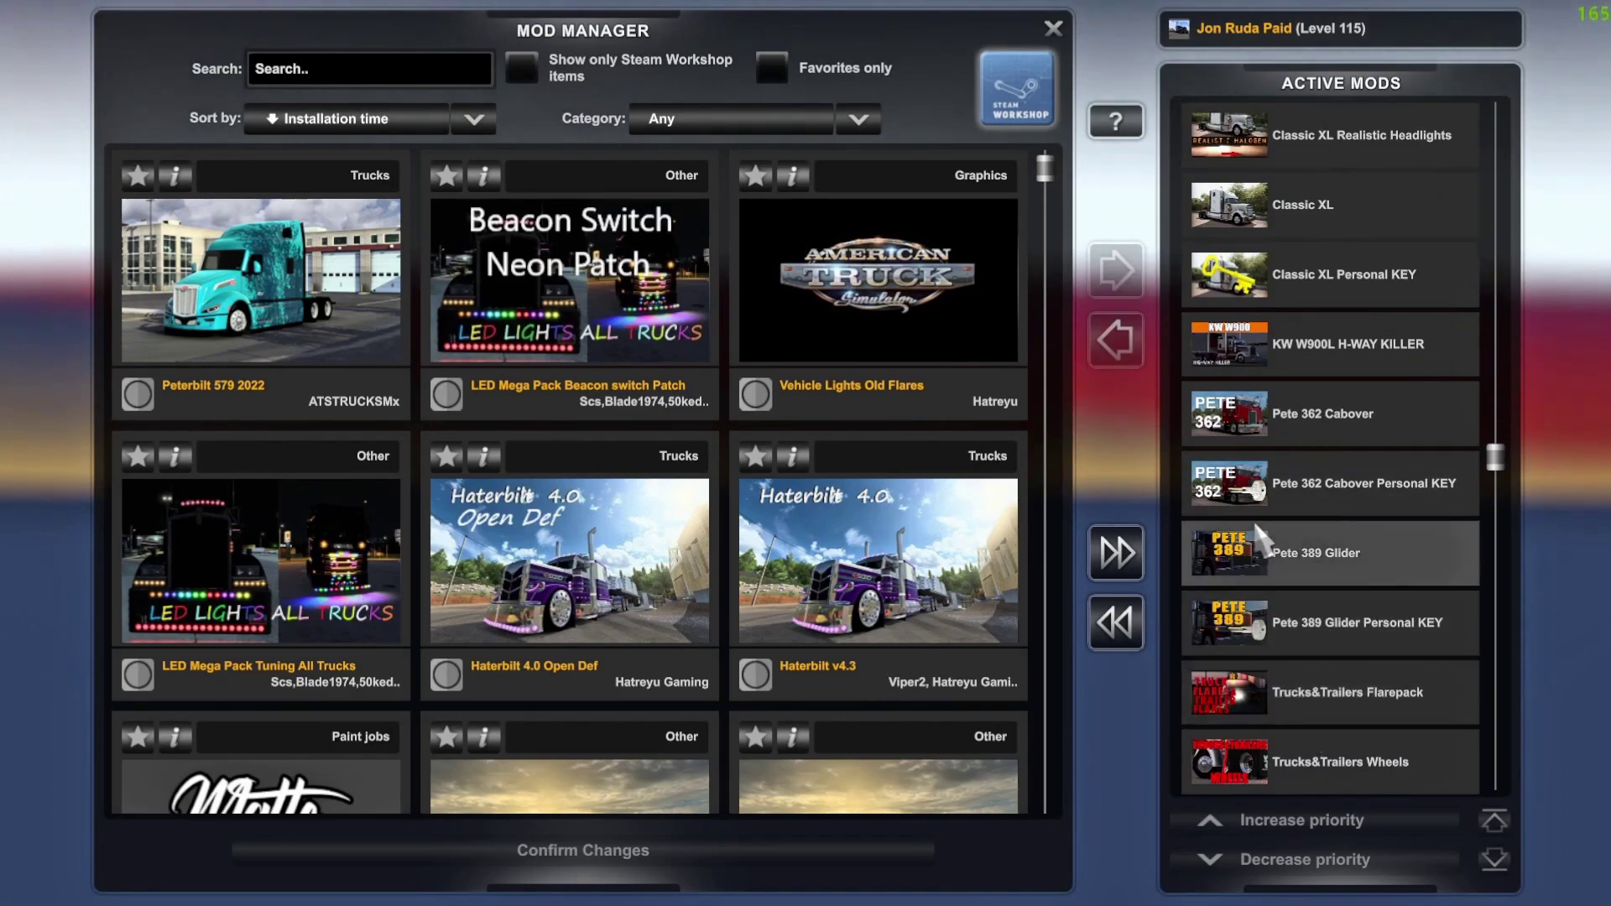
Review how the RUDA'S RAM 3500 mods are ordered relative to the Classic XL mods, SiSL's Mega Pack and the SISL compatibility mods
scroll(1312, 503, up, 2)
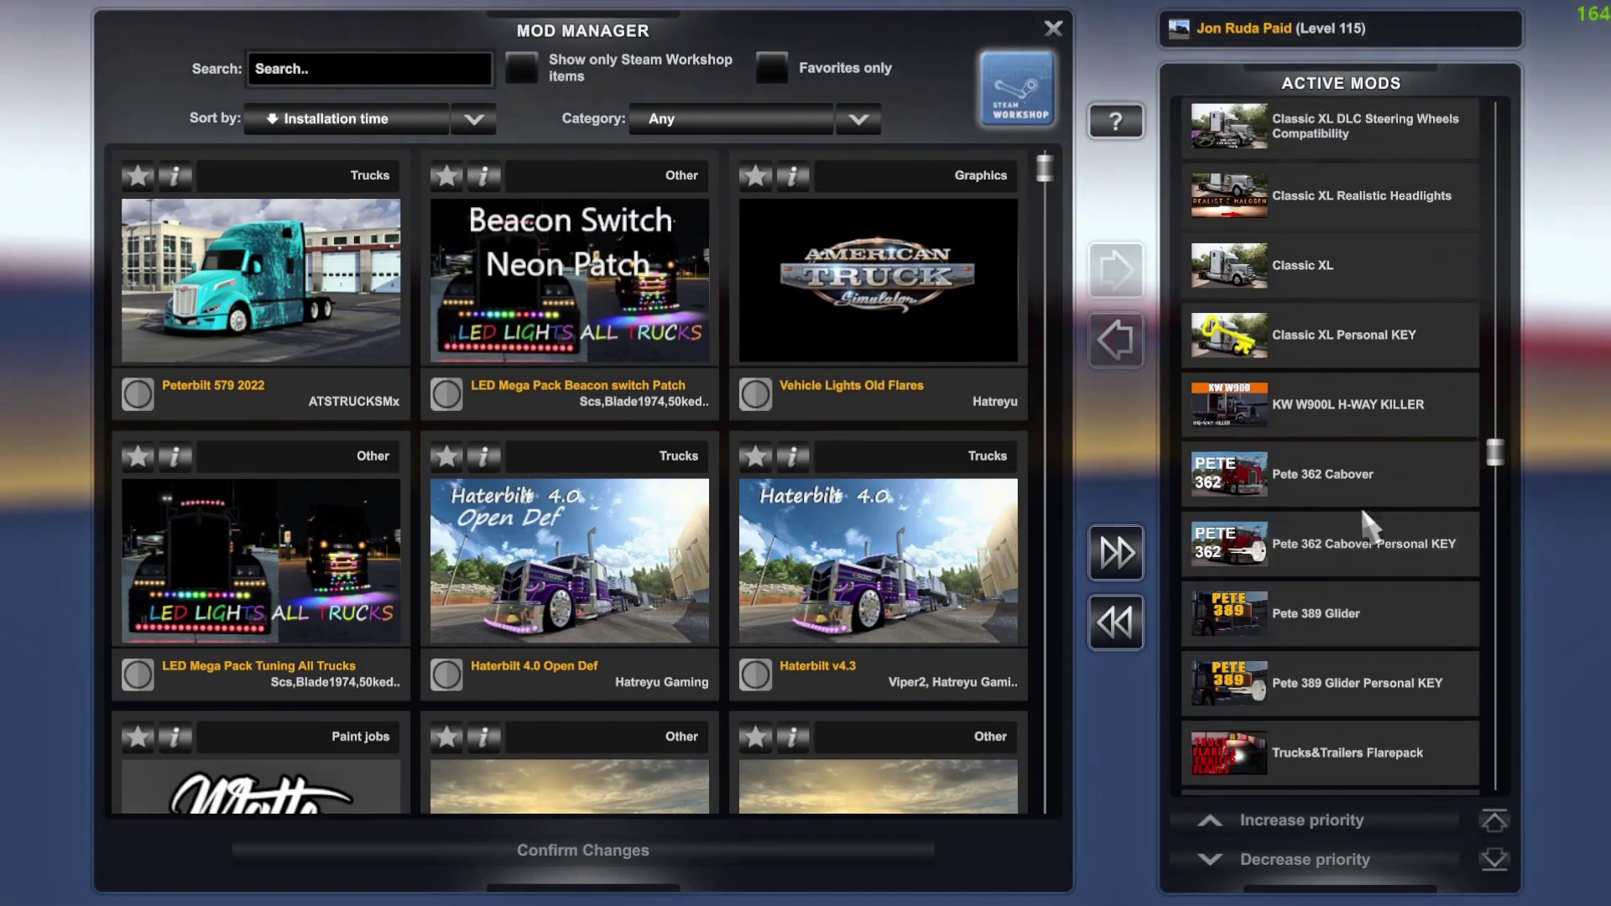
scroll(1366, 470, up, 3)
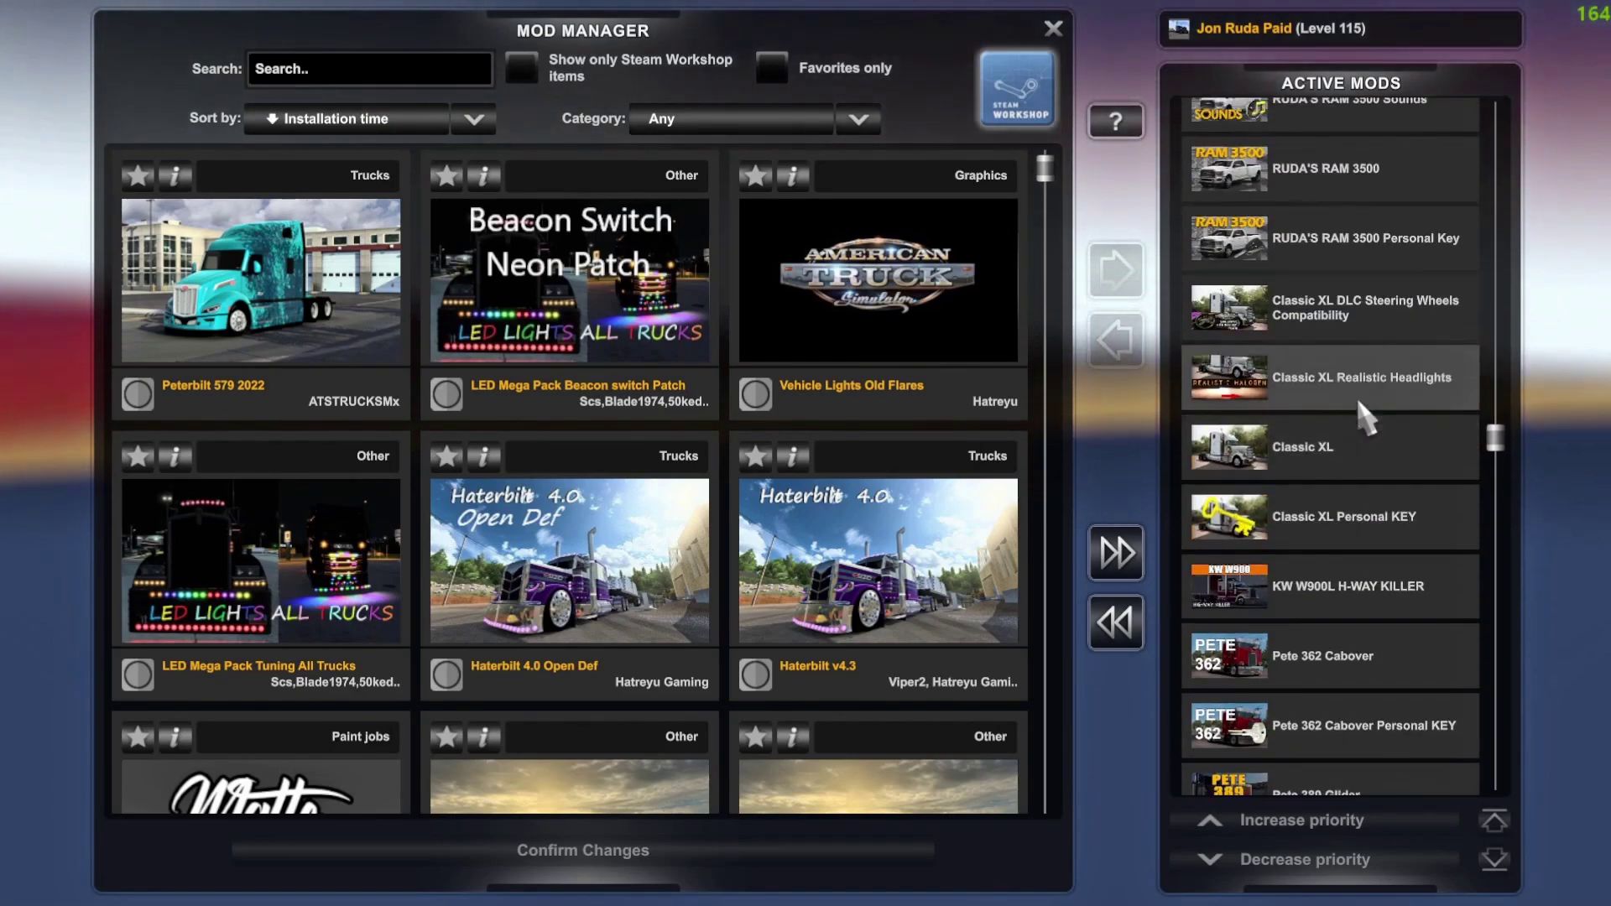
scroll(1359, 402, up, 1)
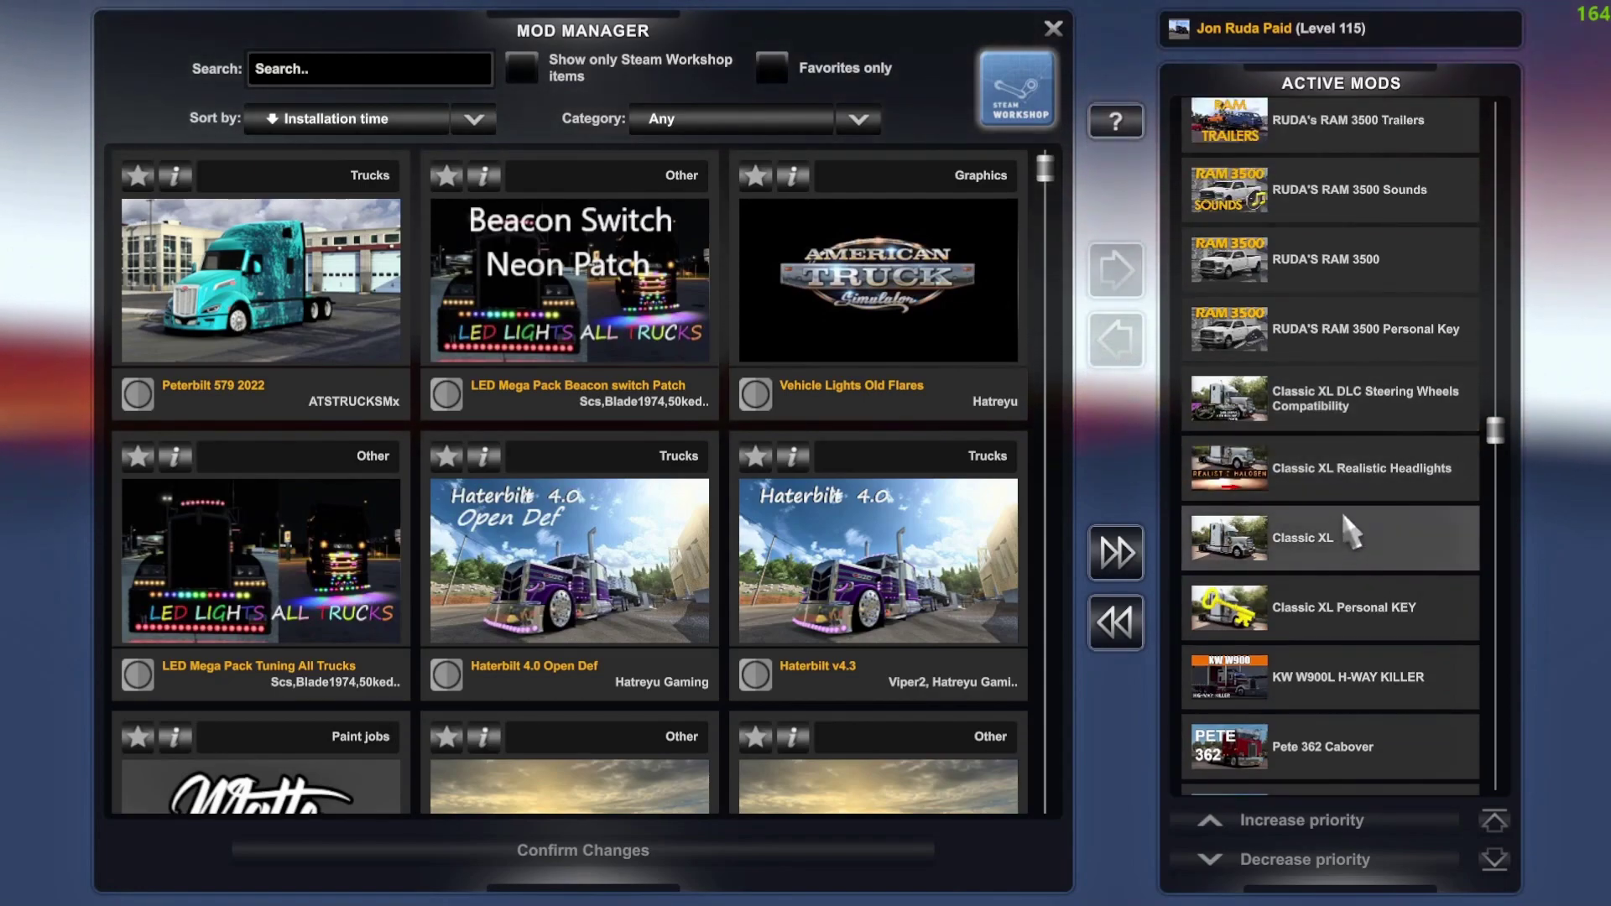
scroll(1347, 517, up, 4)
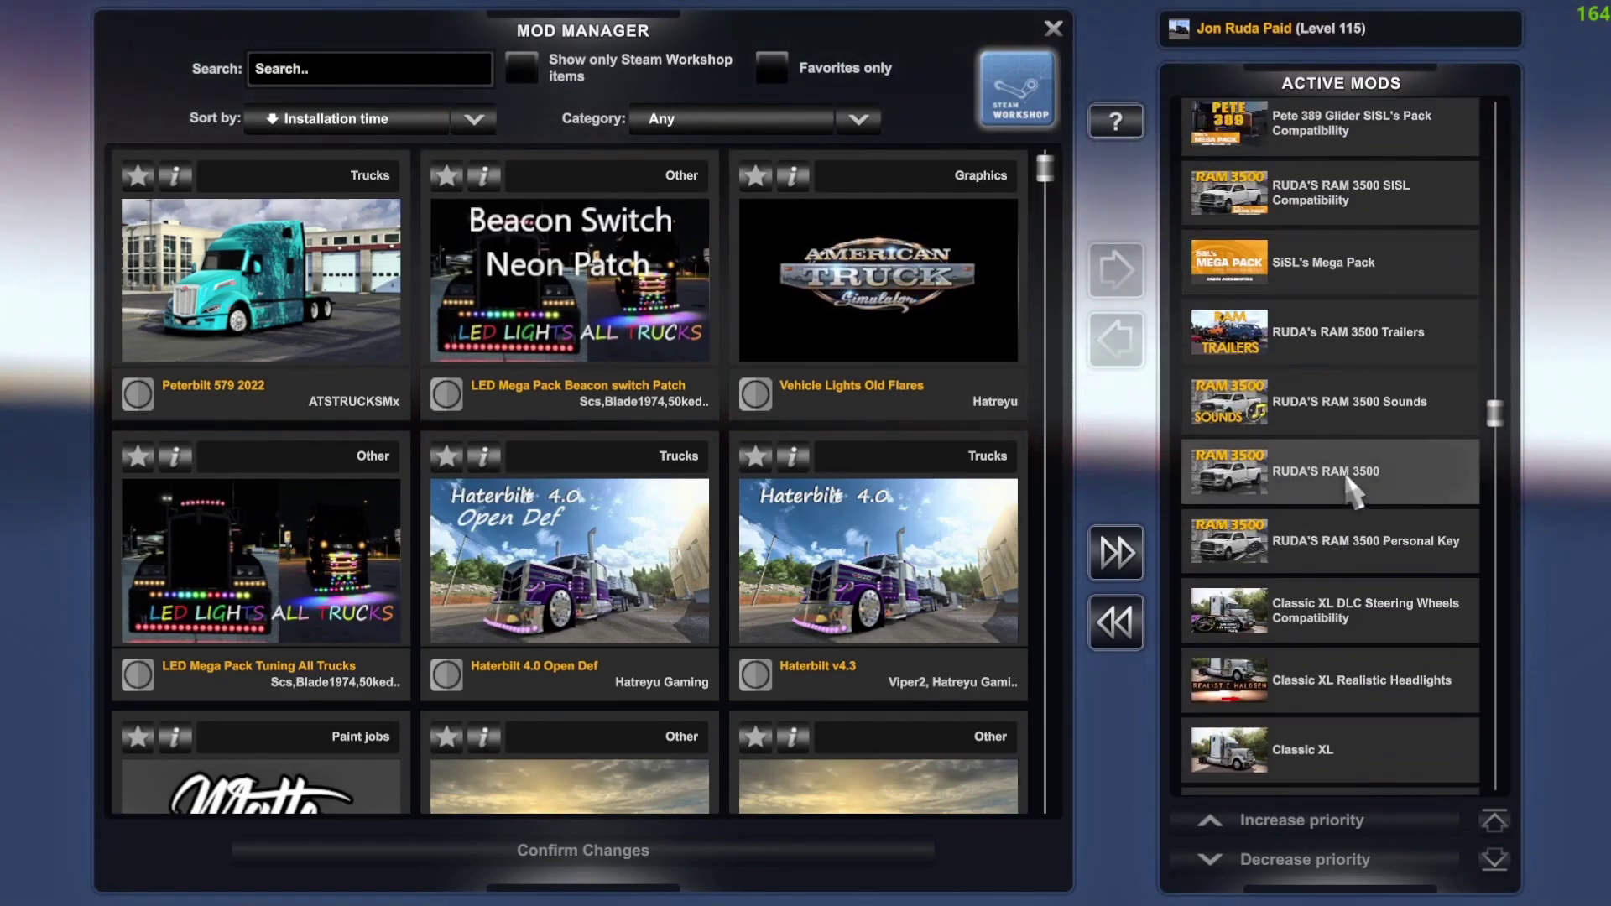
scroll(1334, 411, up, 1)
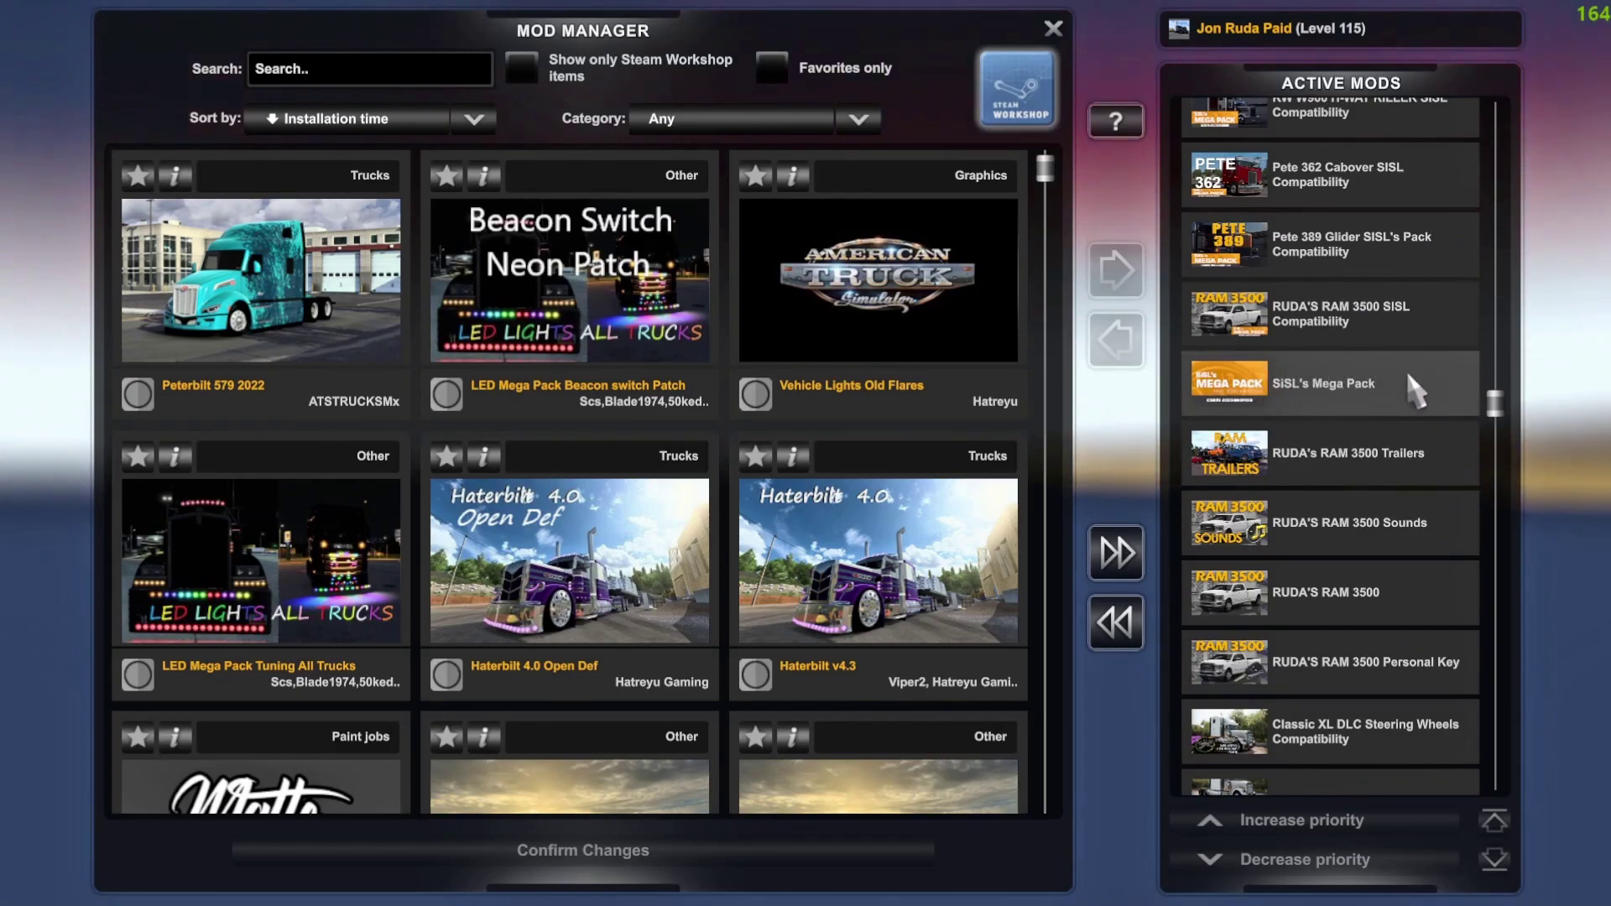
scroll(1375, 394, up, 1)
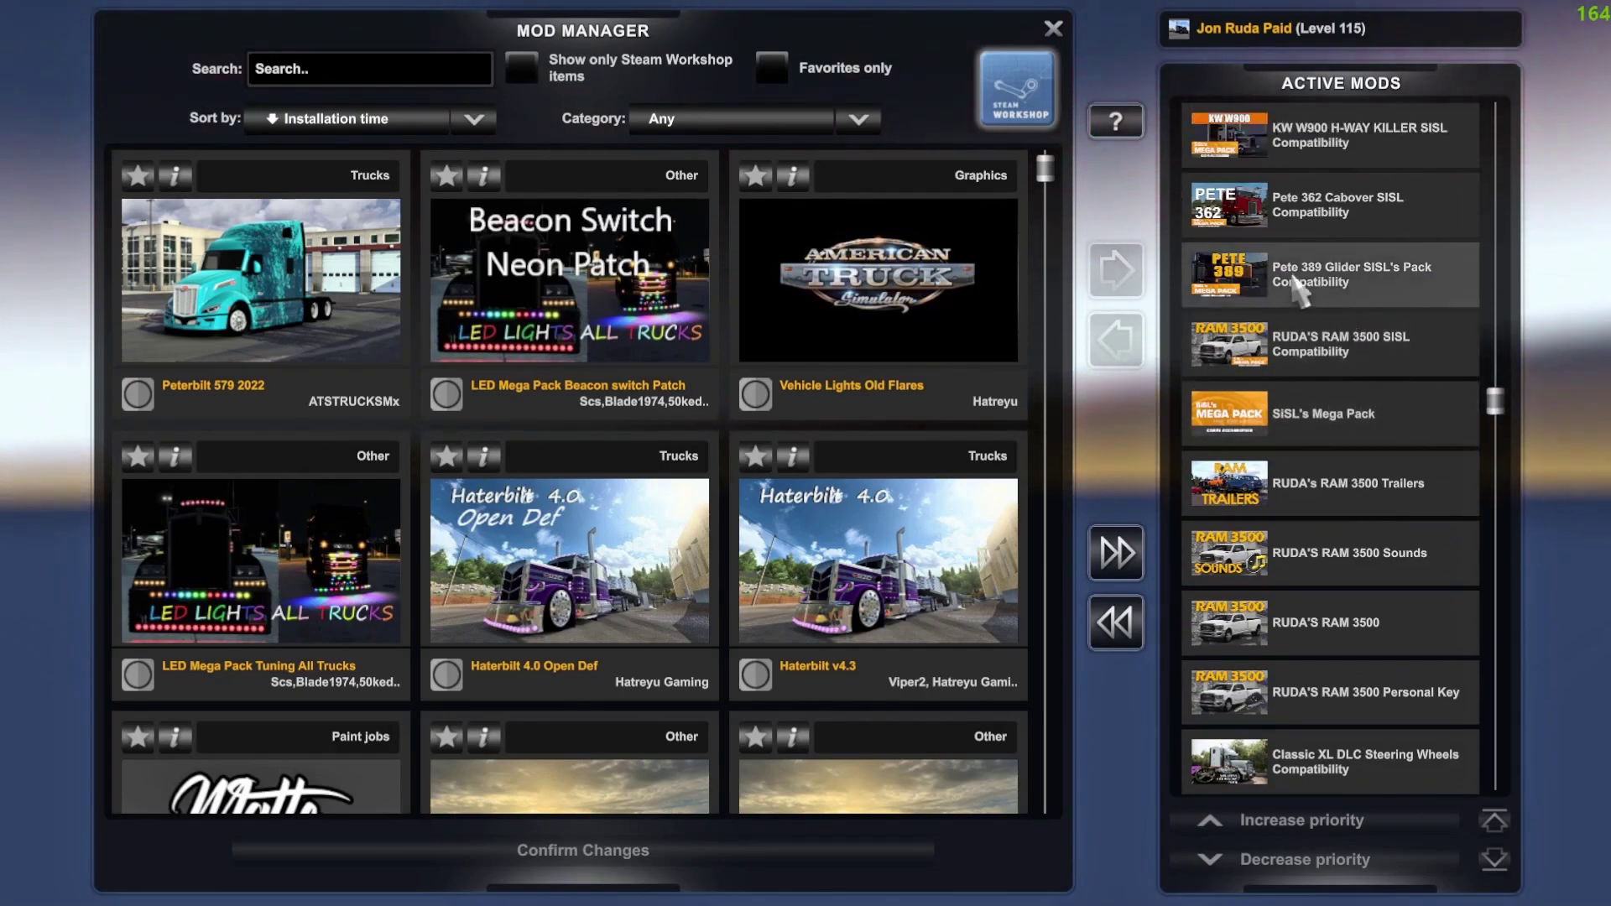
scroll(1359, 344, up, 3)
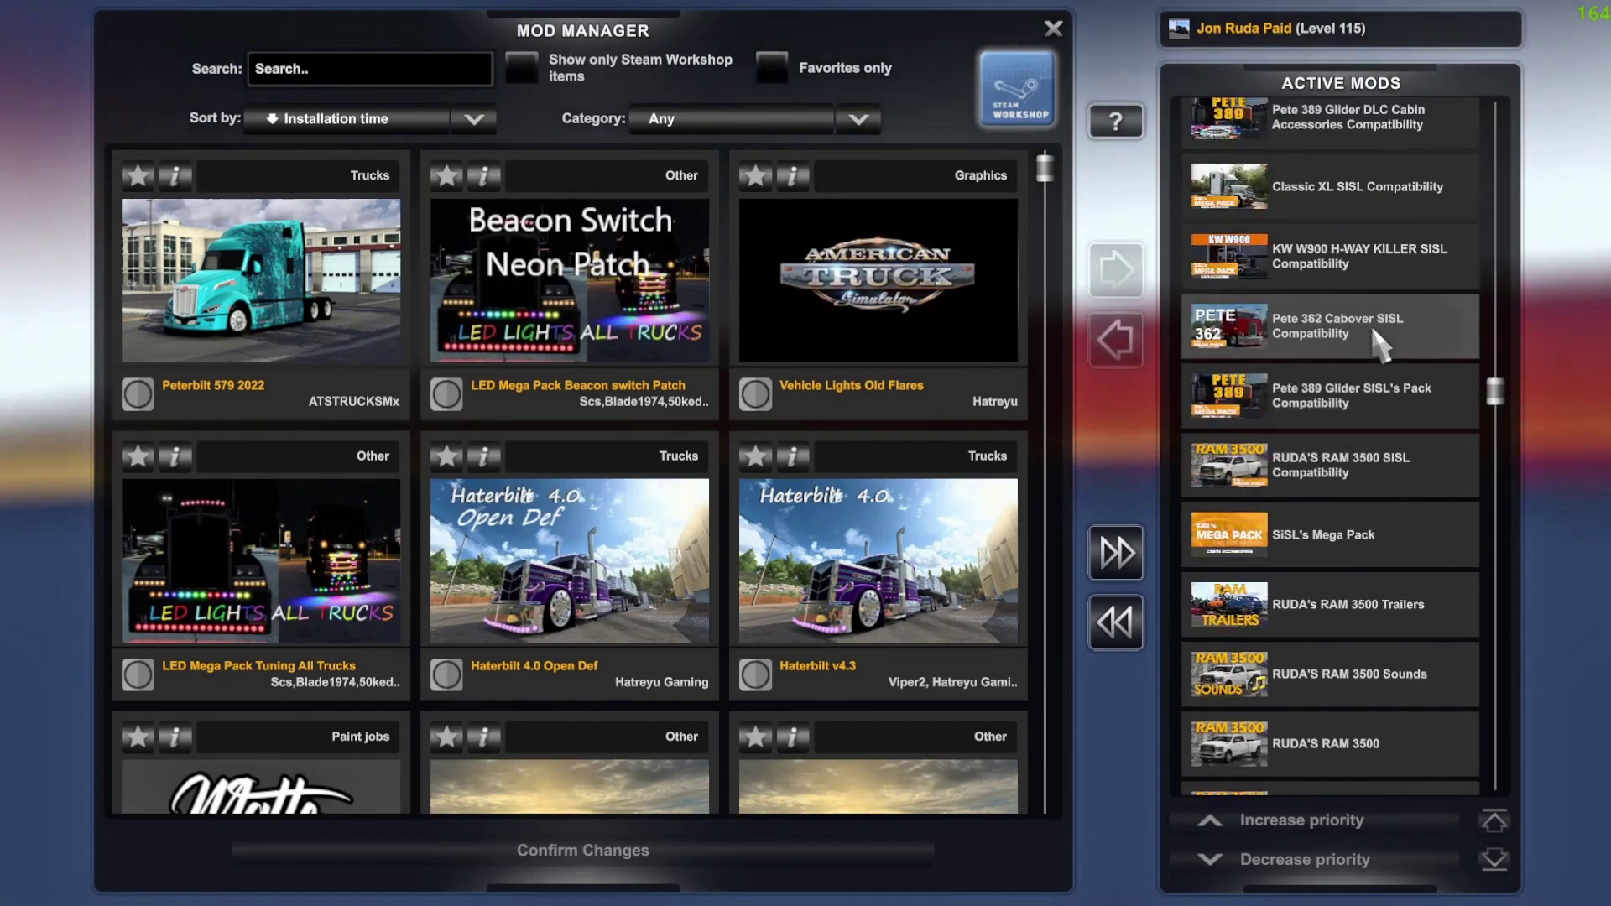
scroll(1359, 336, up, 2)
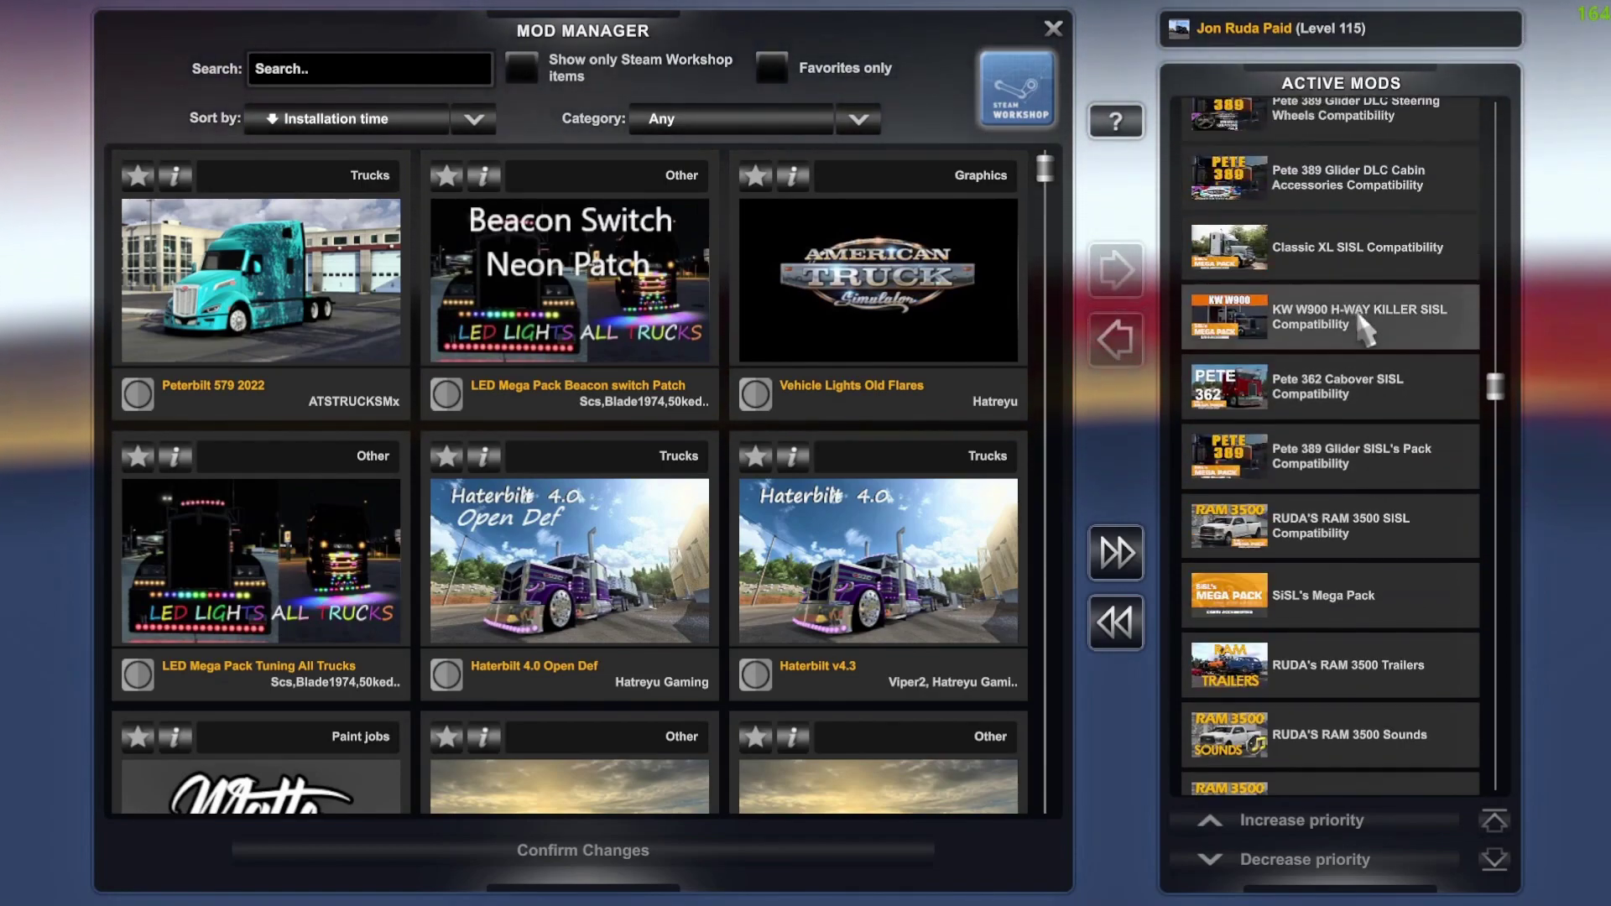
Review the order of the DLC compatibility mods, Engine Sounds, the Trailer Pack mods and Real Logos in the active list
scroll(1368, 356, up, 7)
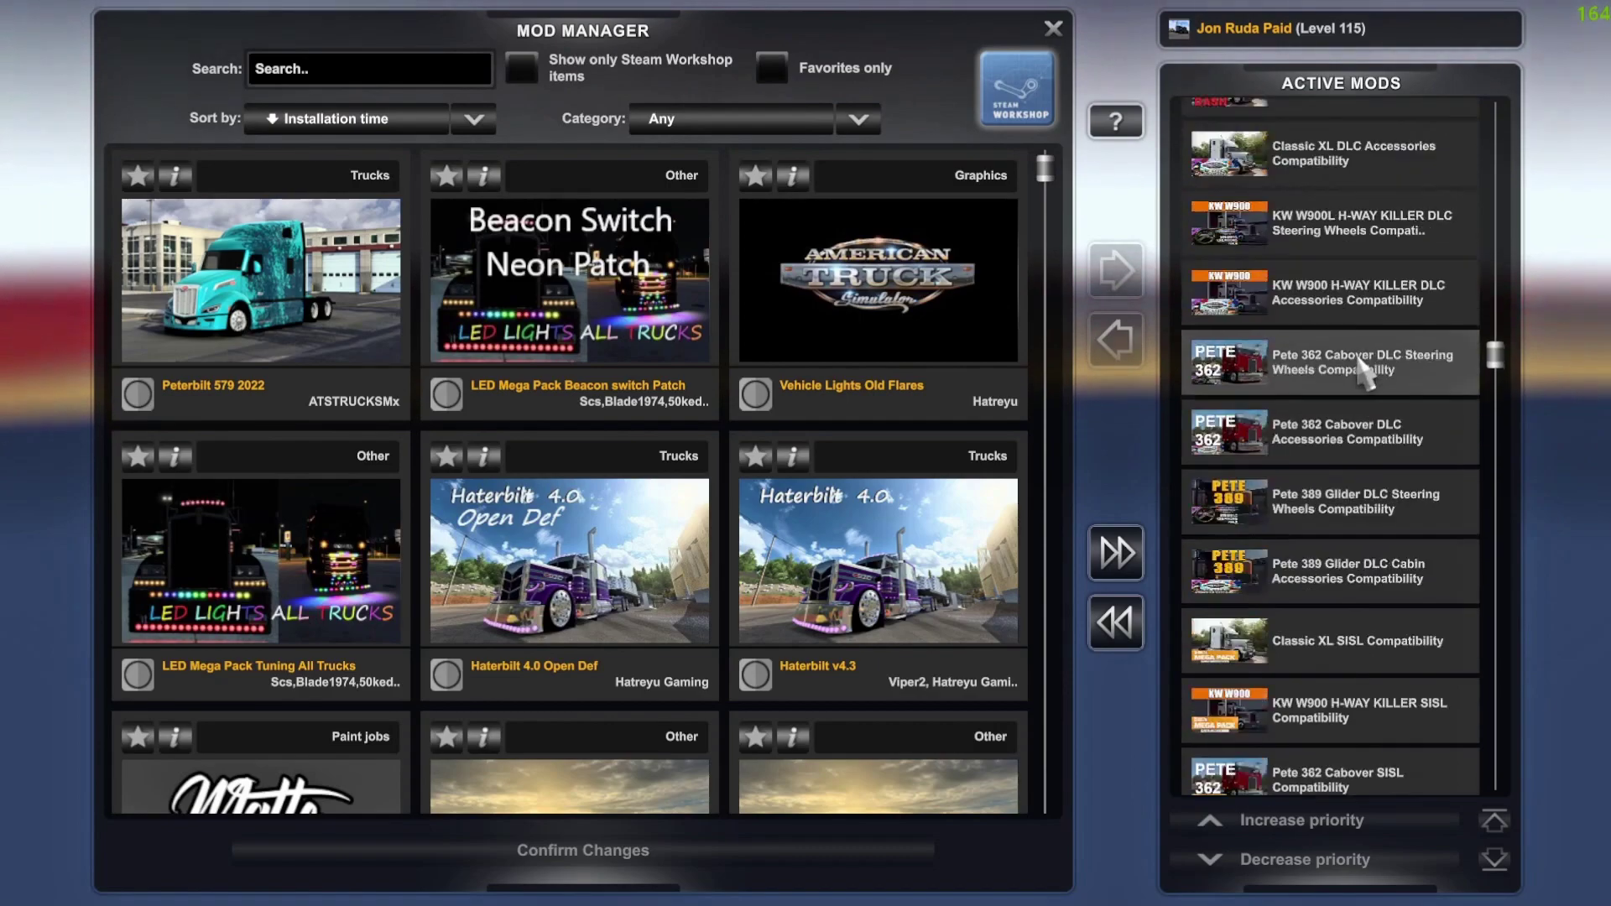
scroll(1364, 369, up, 2)
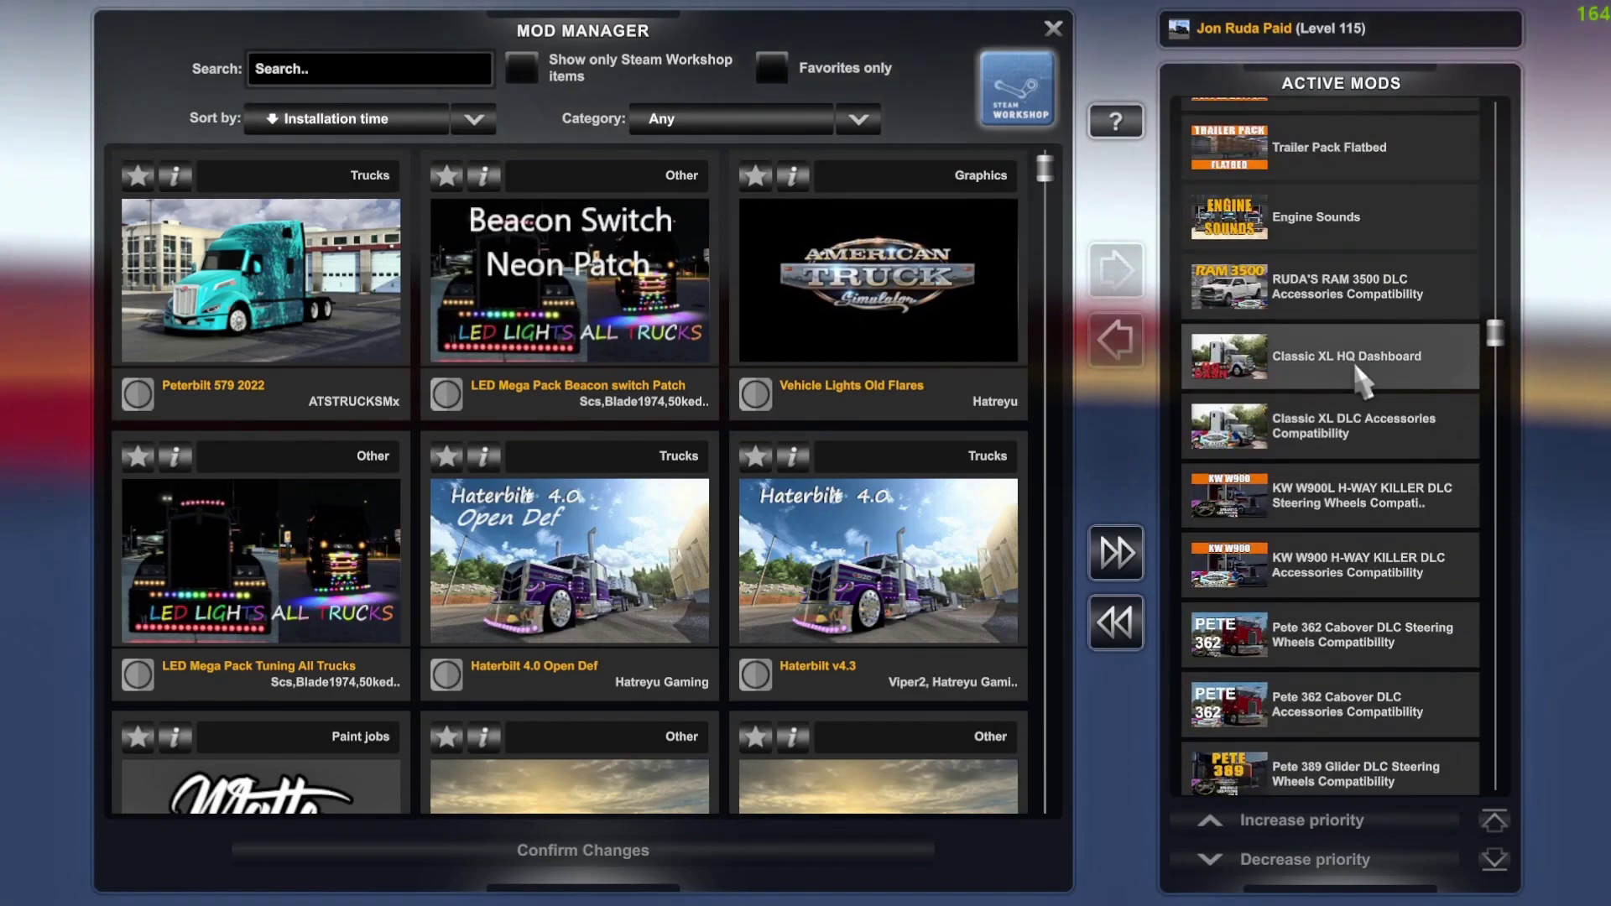
scroll(1361, 382, up, 1)
scroll(1361, 382, up, 3)
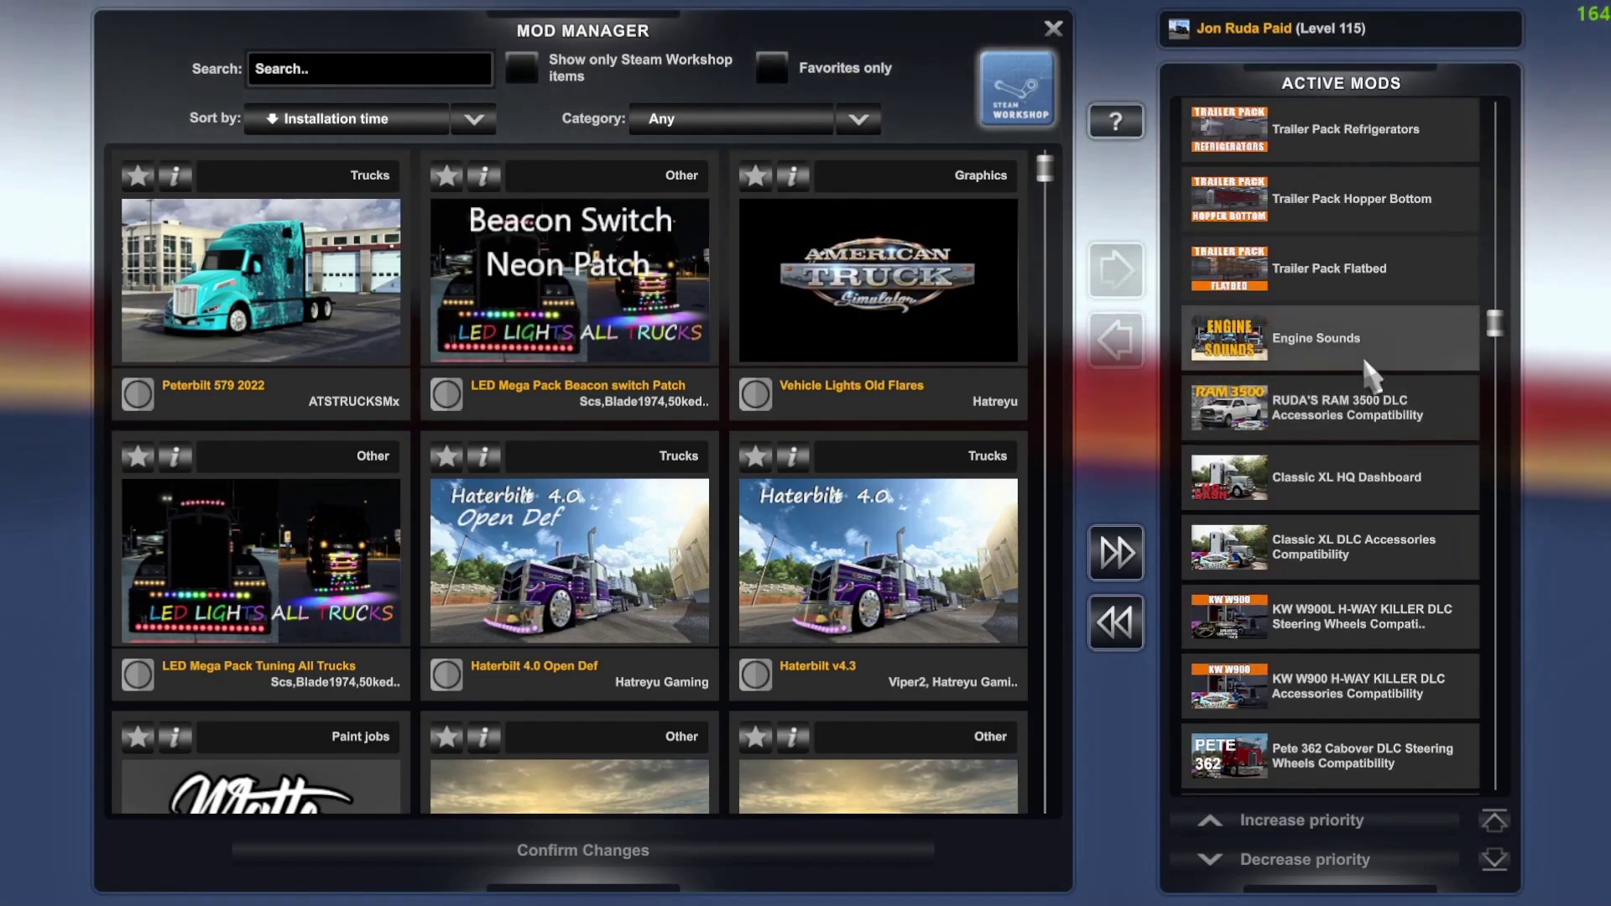
scroll(1353, 399, up, 3)
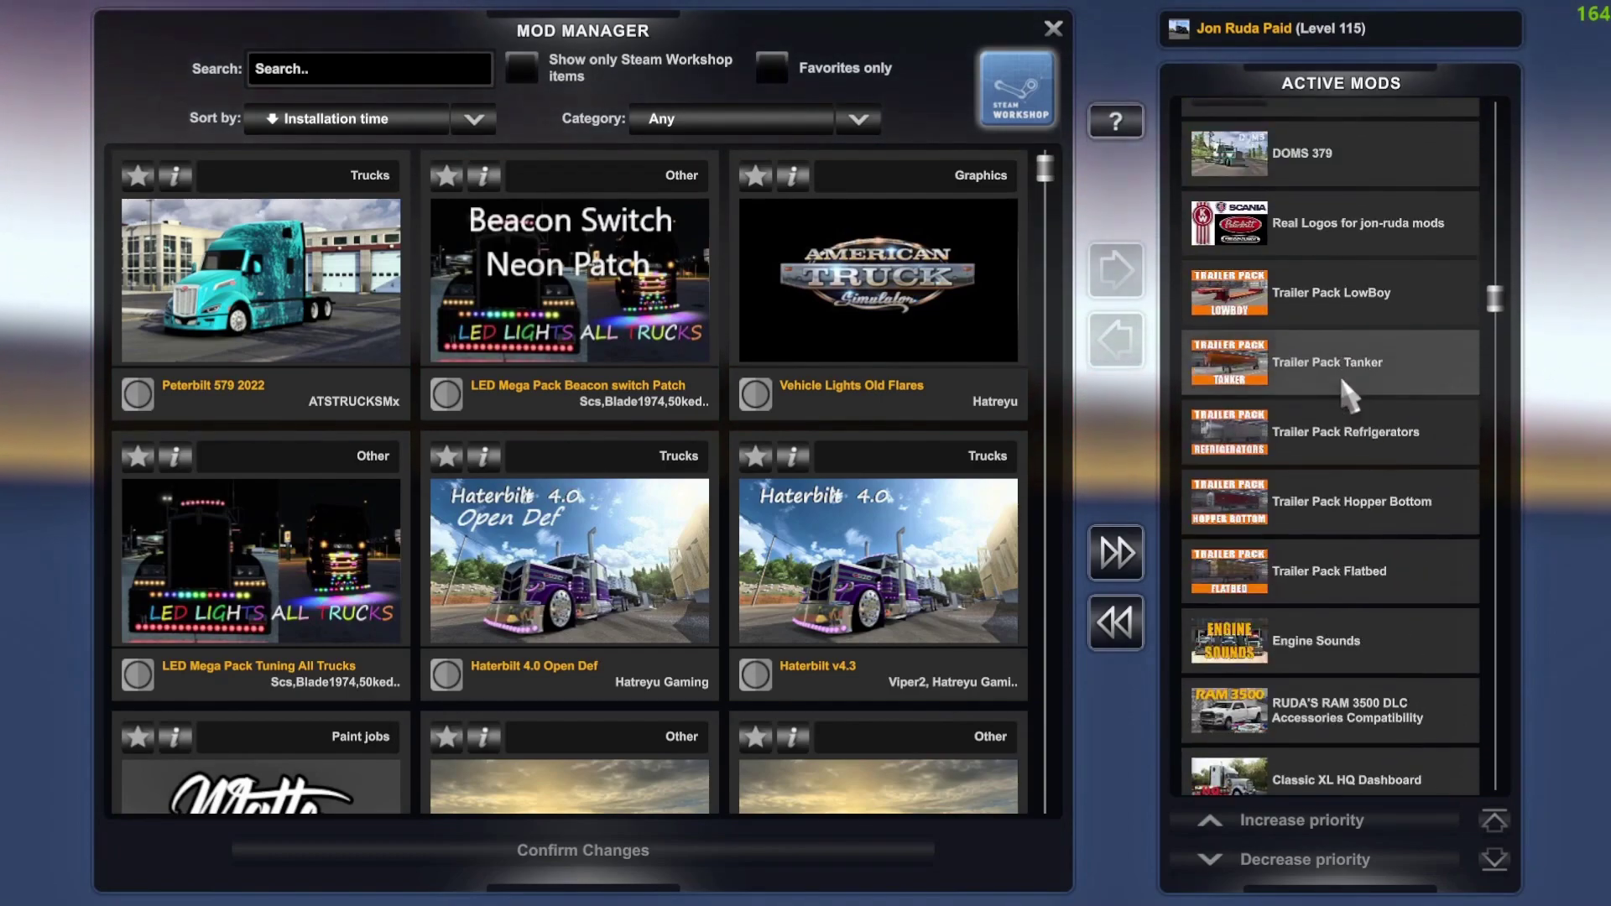
scroll(1348, 405, down, 1)
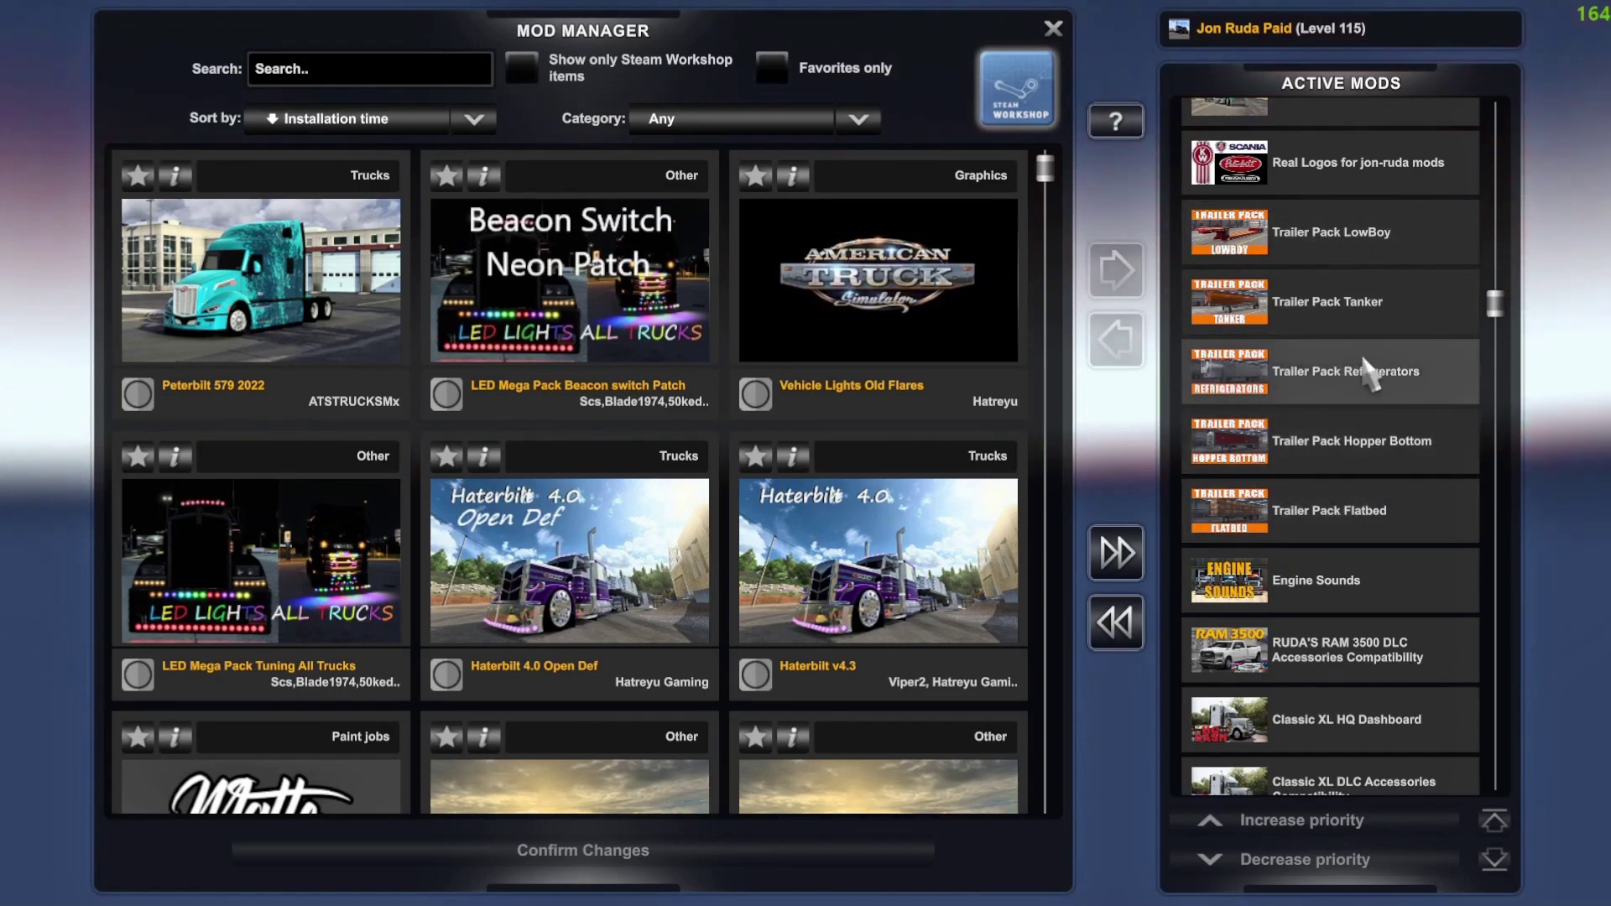
scroll(1319, 238, up, 1)
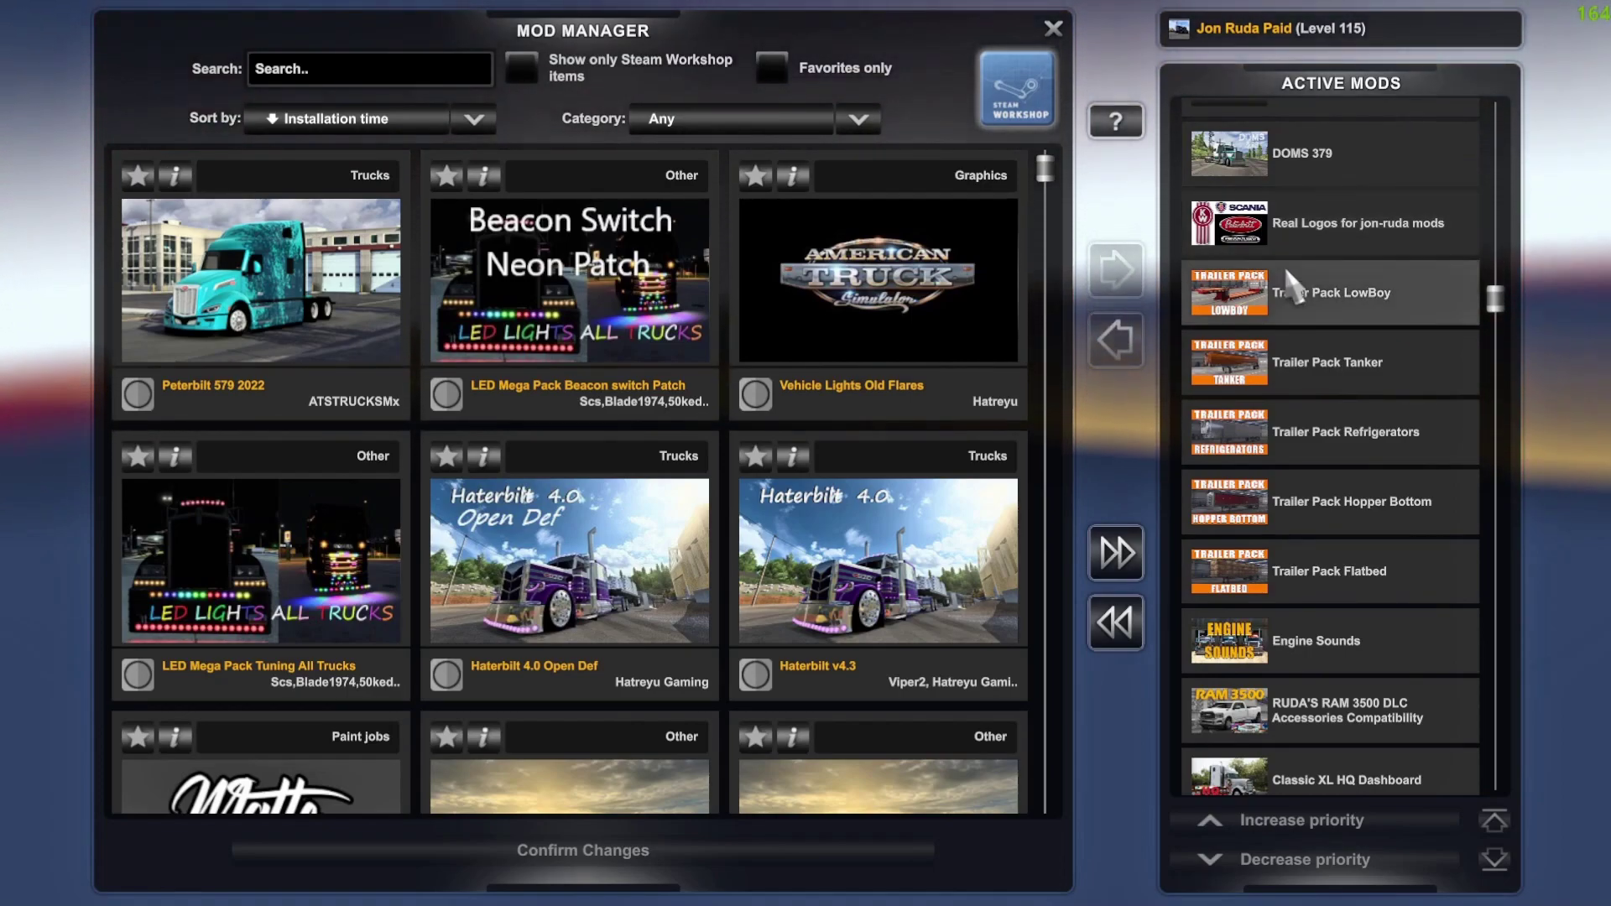
Leave the mod manager and quit American Truck Simulator
scroll(1292, 285, down, 15)
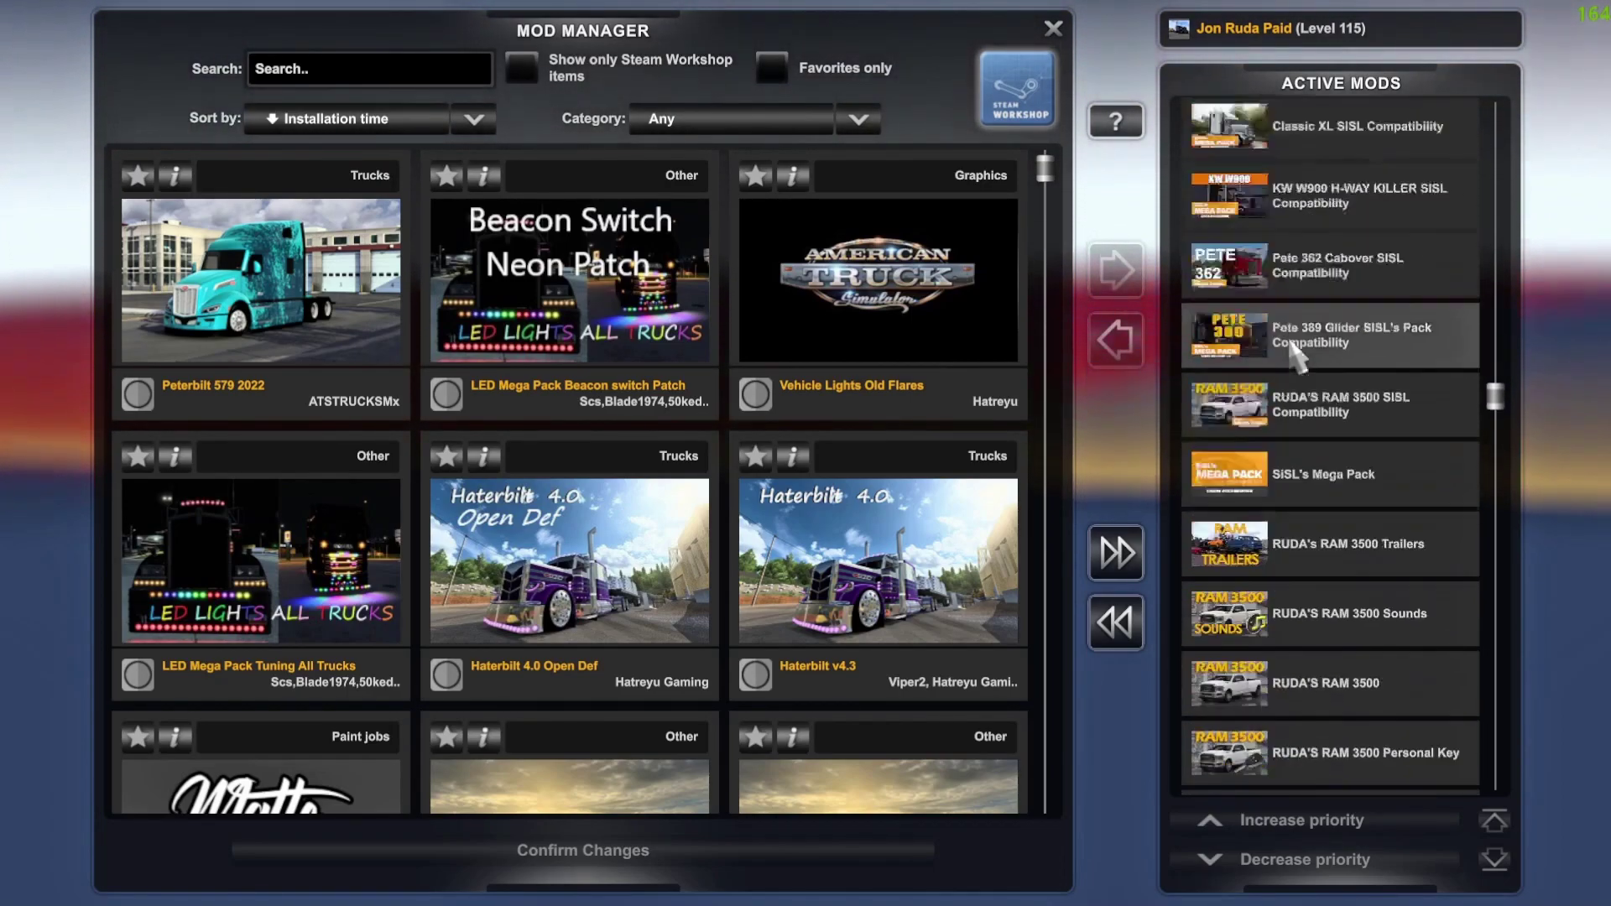
scroll(1292, 344, down, 8)
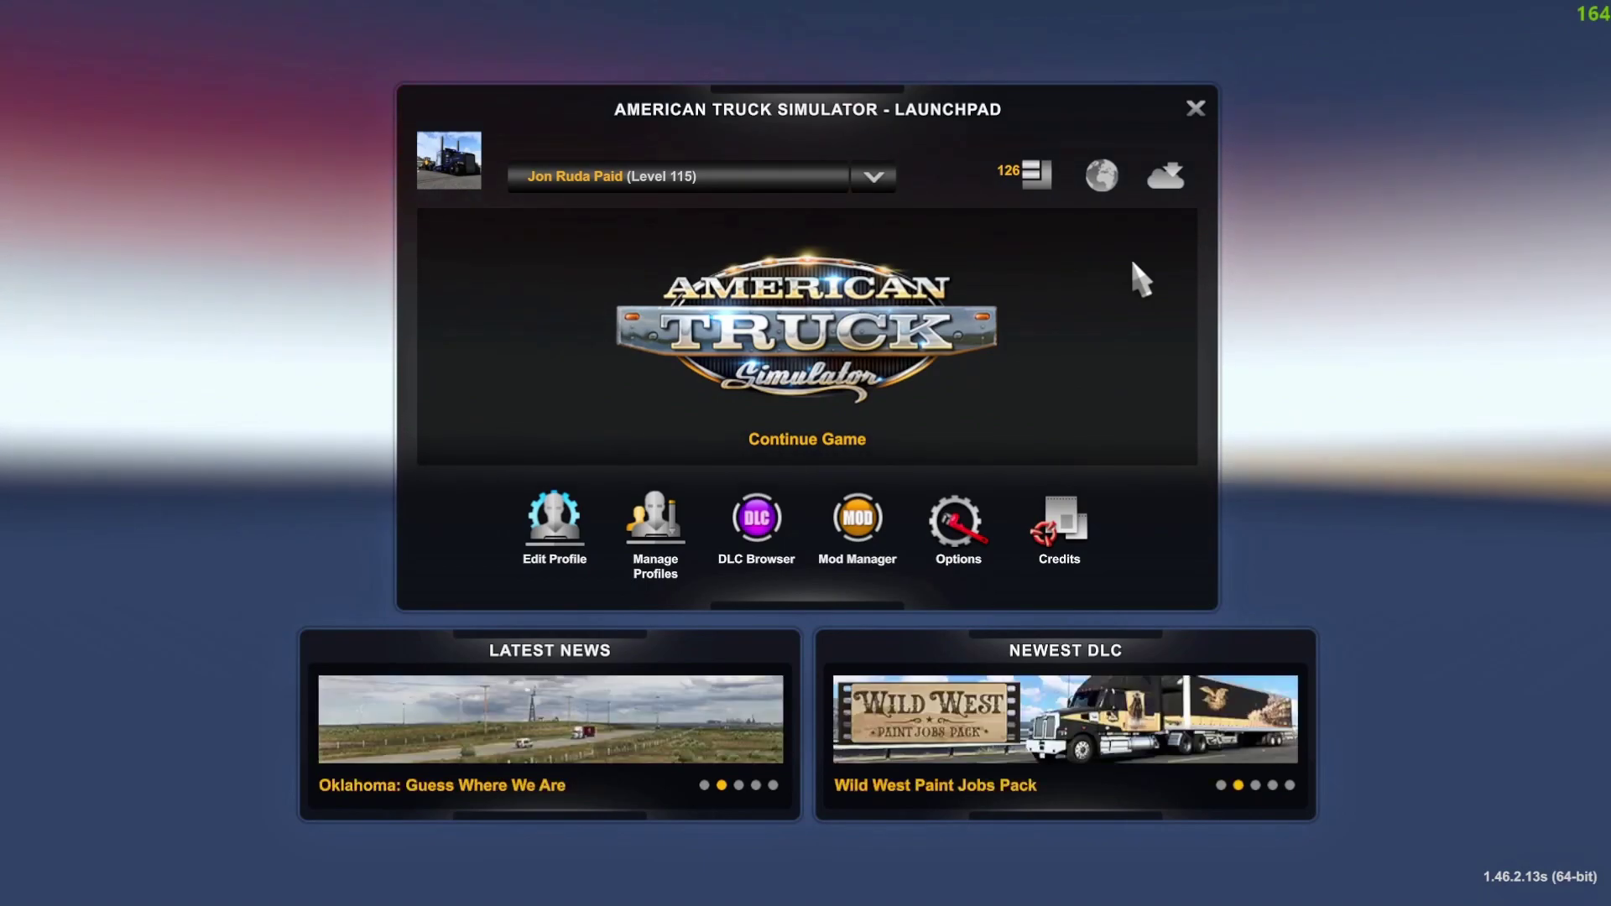
click(1194, 108)
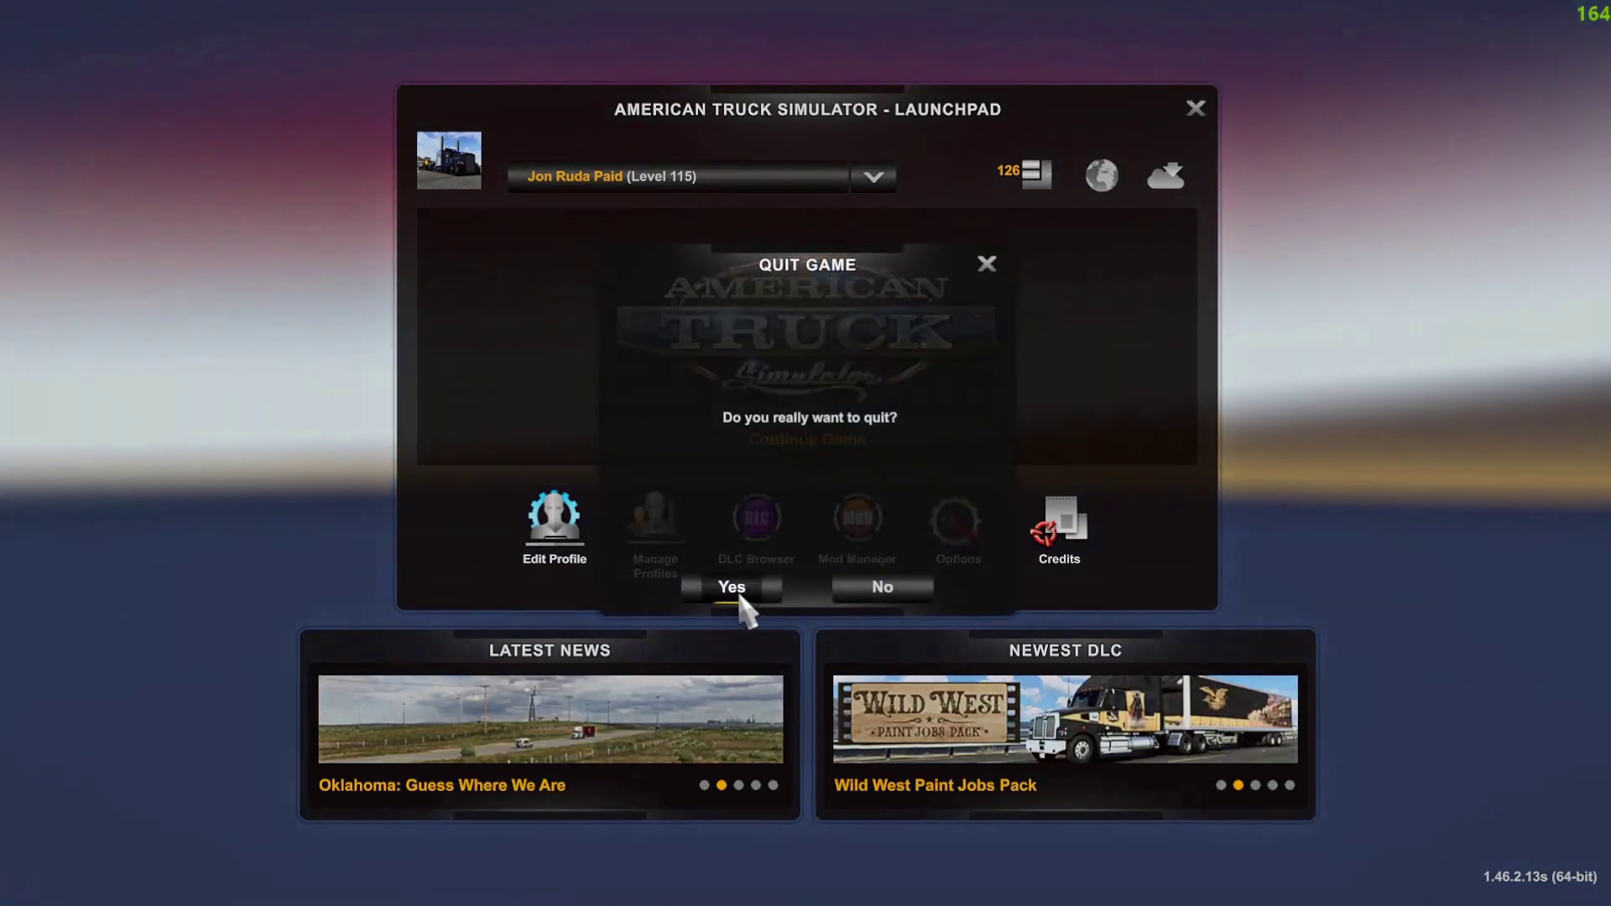
click(741, 598)
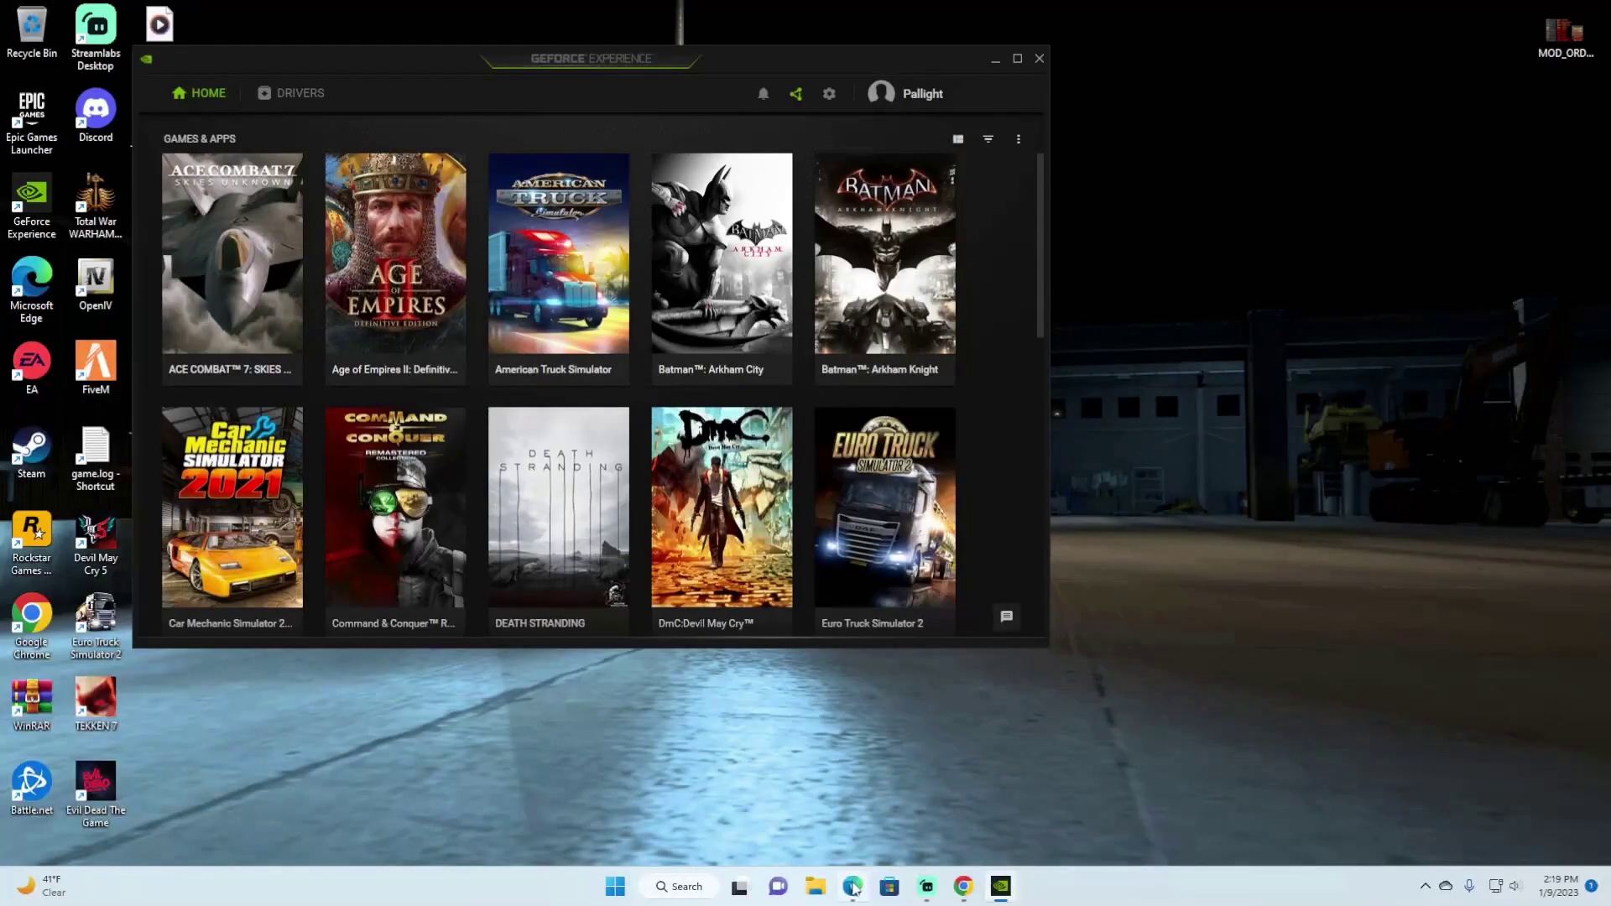
Switch to Microsoft Edge and open modhub.us in a new tab
mouse_move(864, 892)
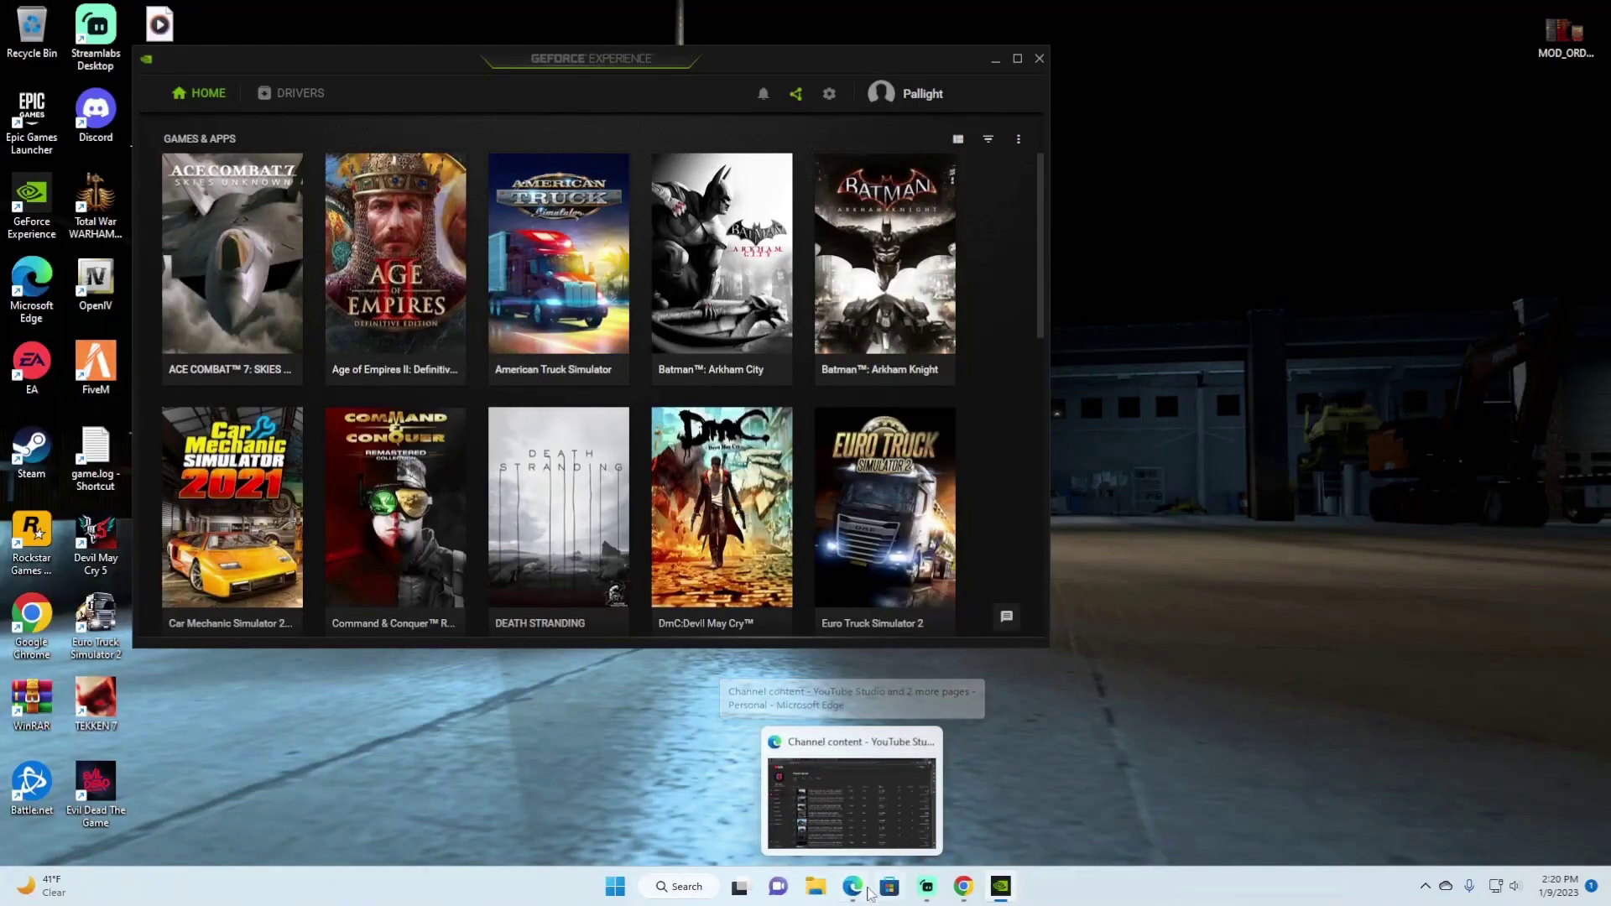
click(860, 892)
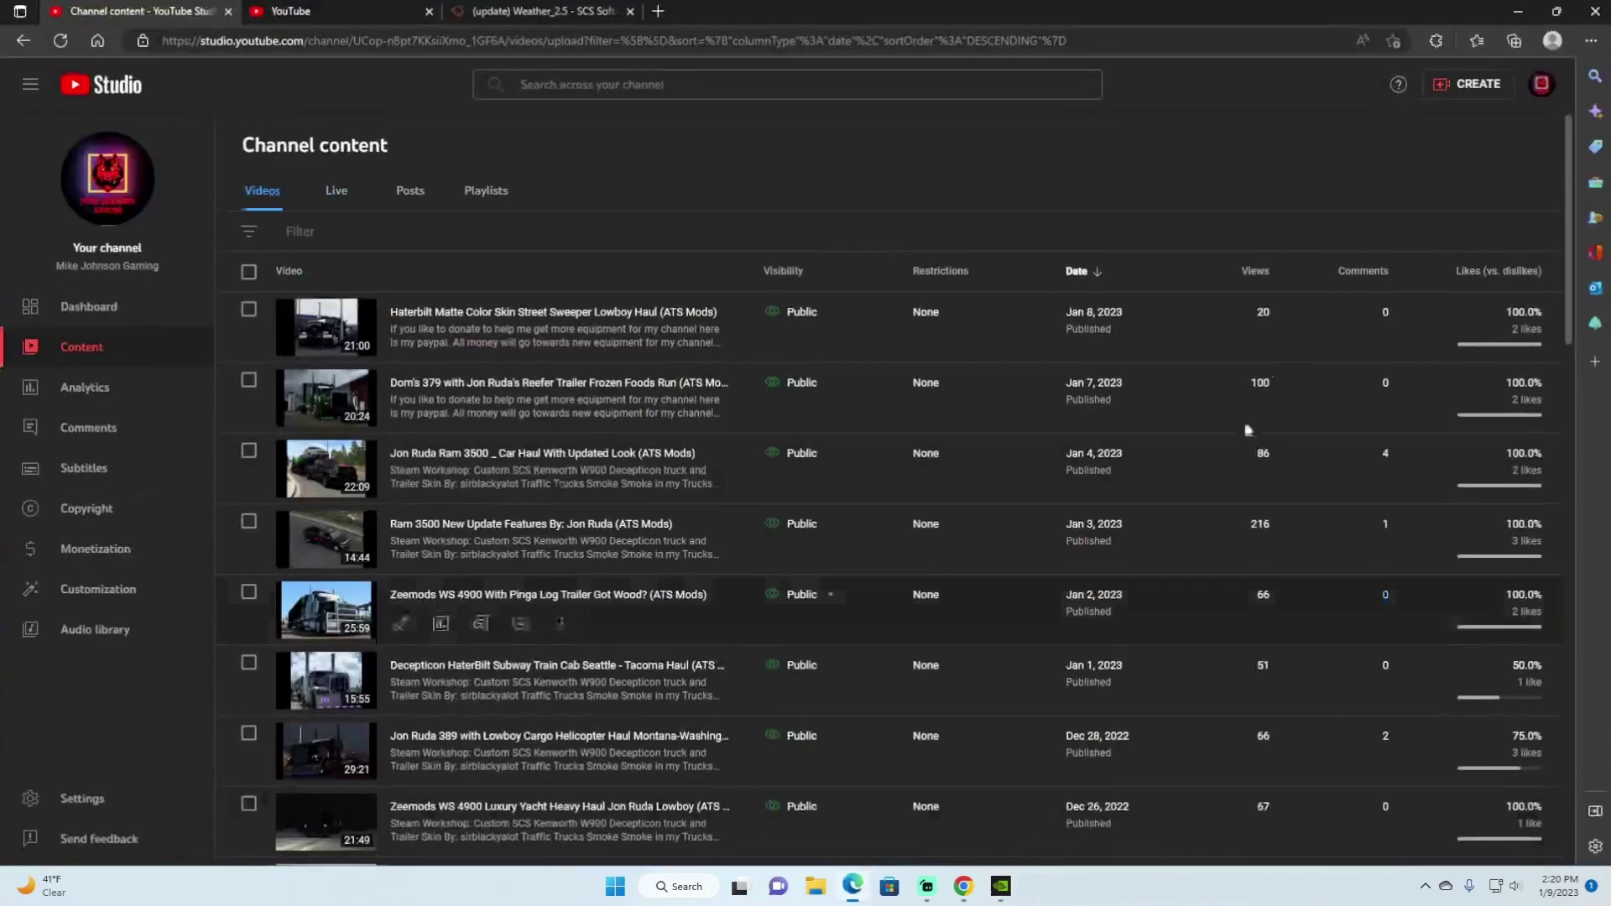
click(657, 11)
text(m)
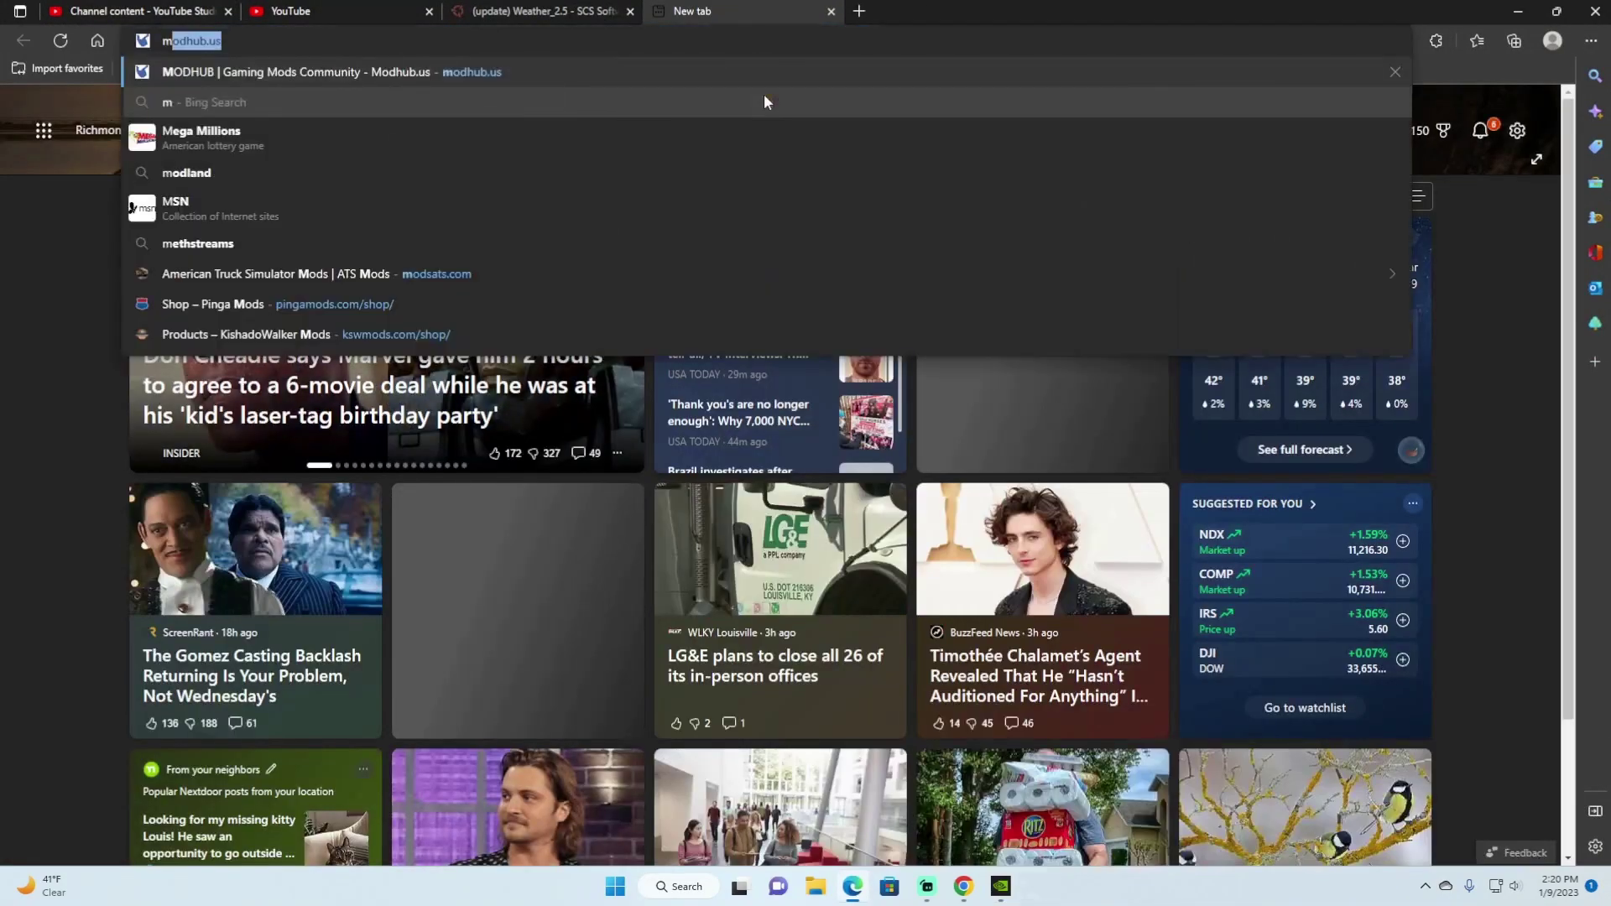
key(Return)
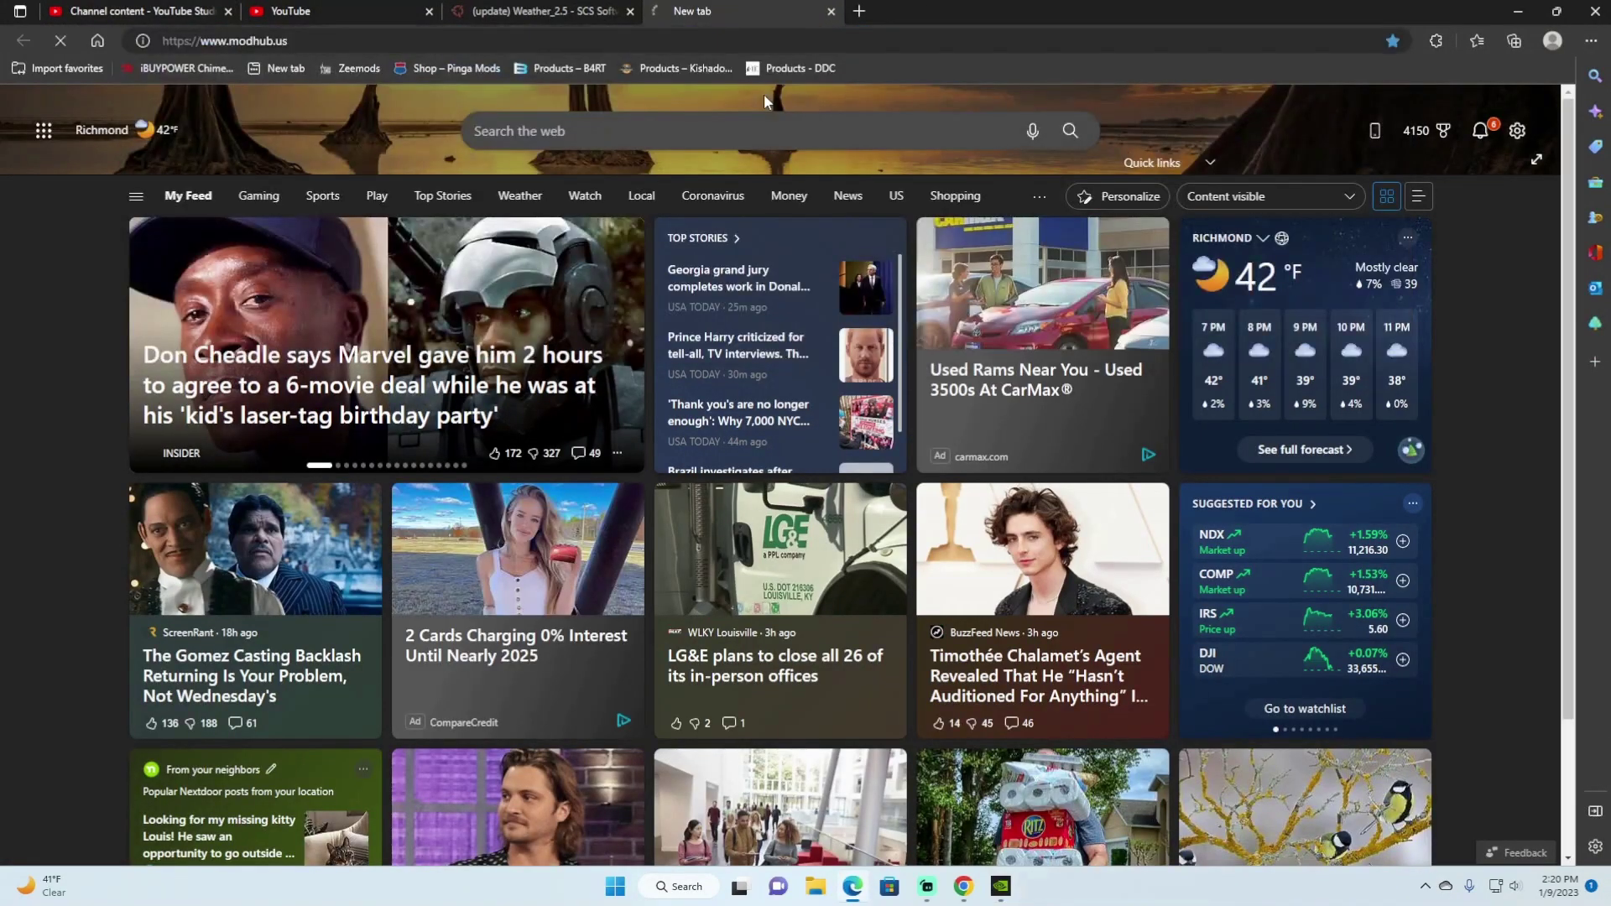
Stop the stalled page load on the ModHub site and open its American Truck Simulator mods category
scroll(577, 324, down, 10)
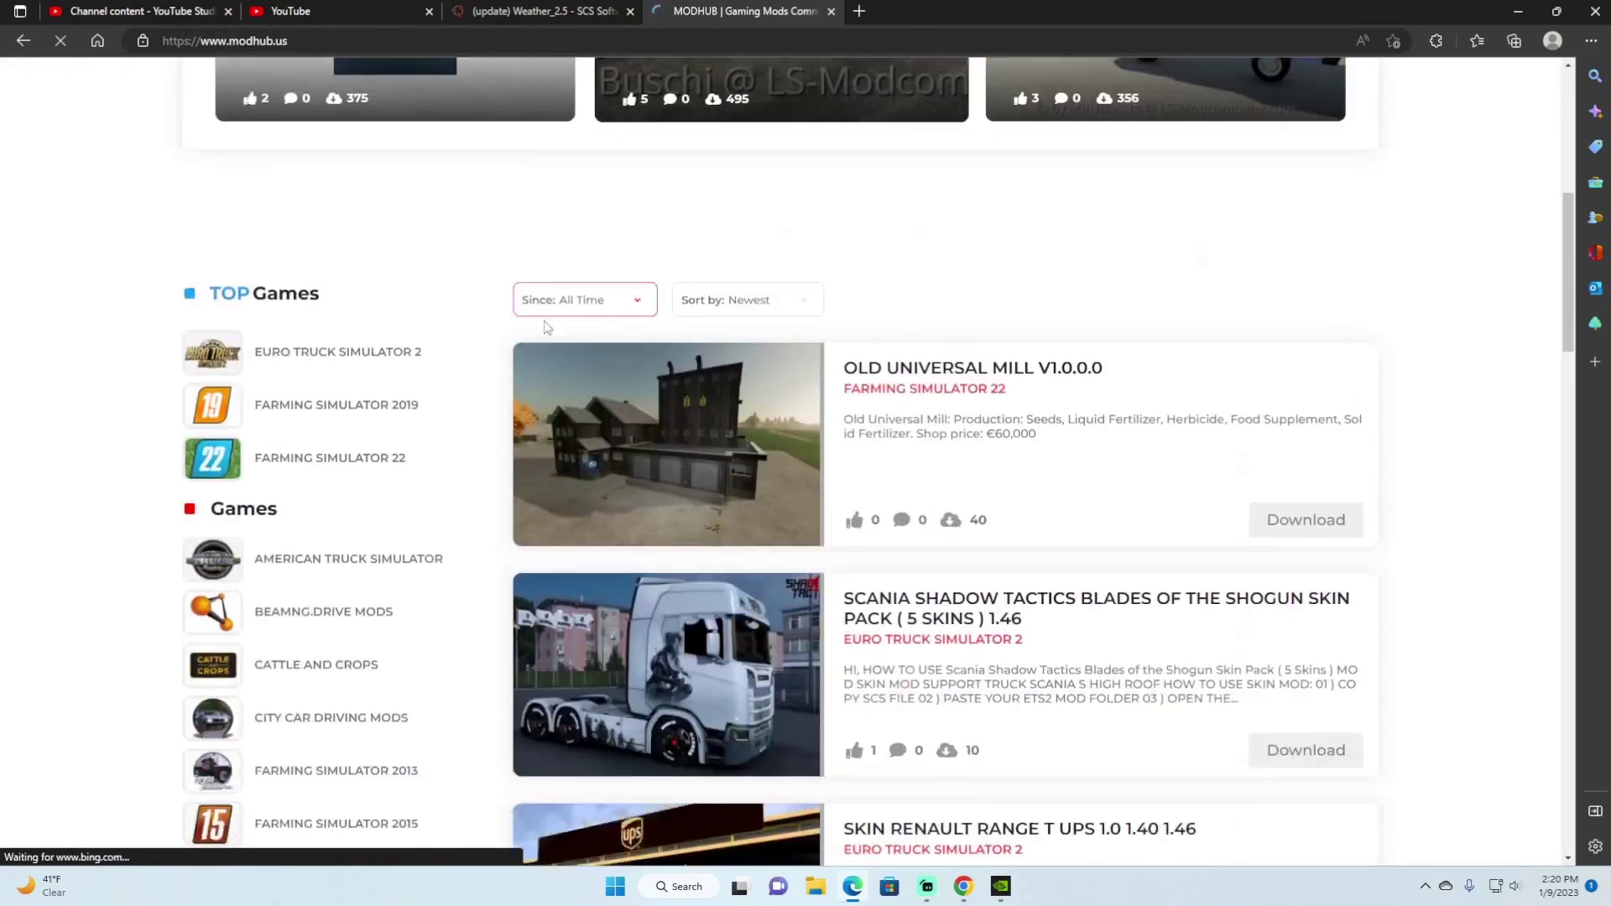
scroll(384, 259, up, 5)
scroll(109, 94, down, 1)
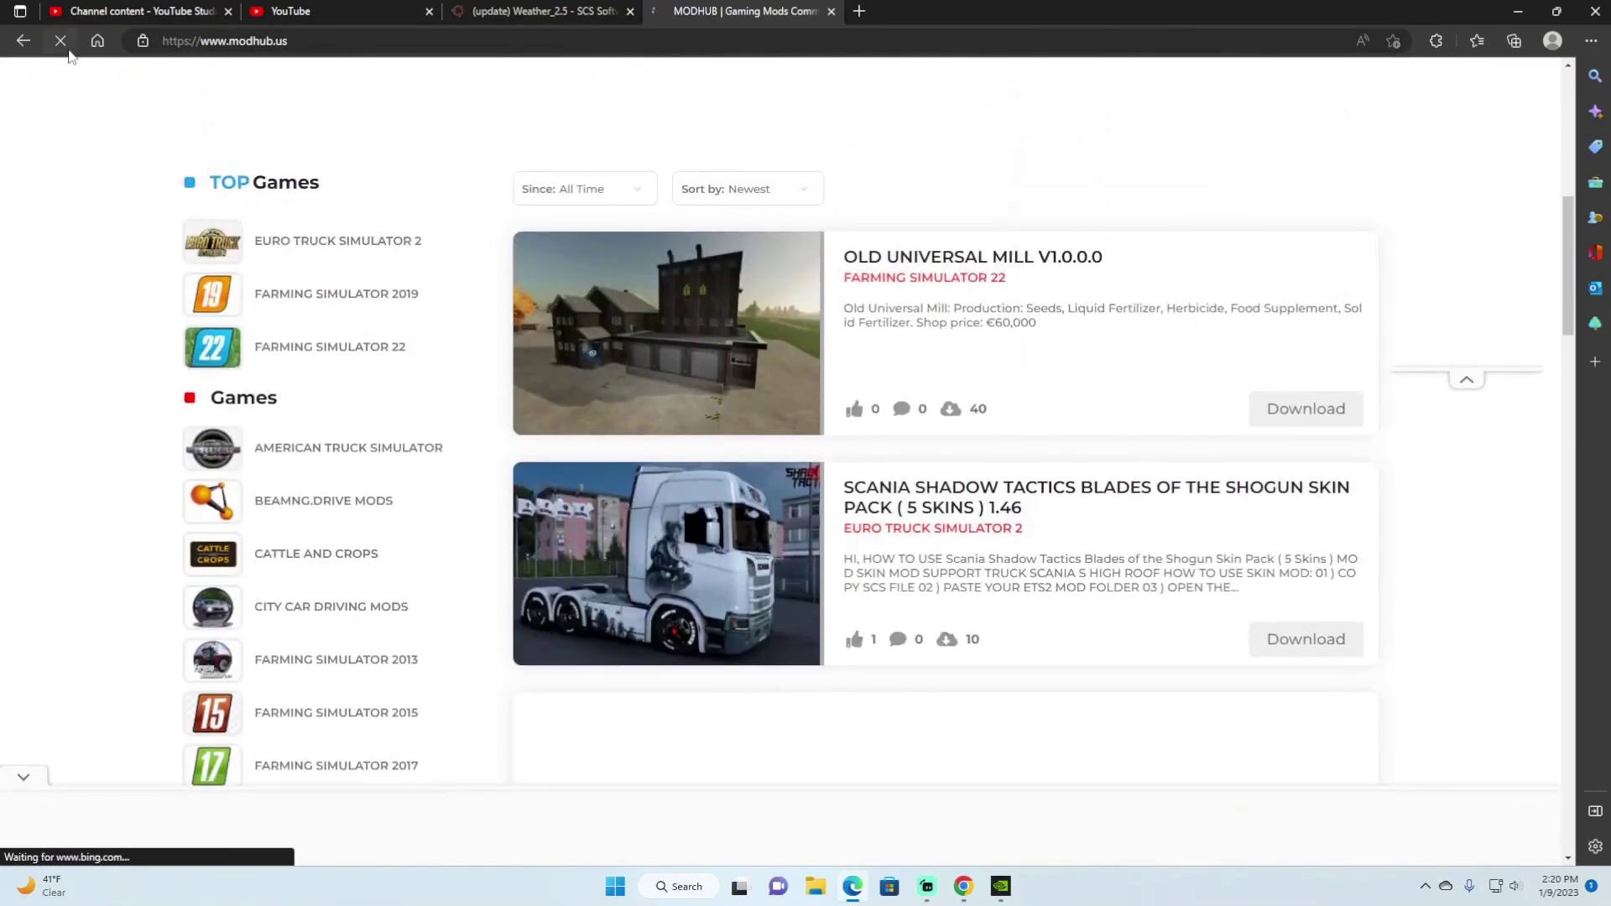
click(212, 239)
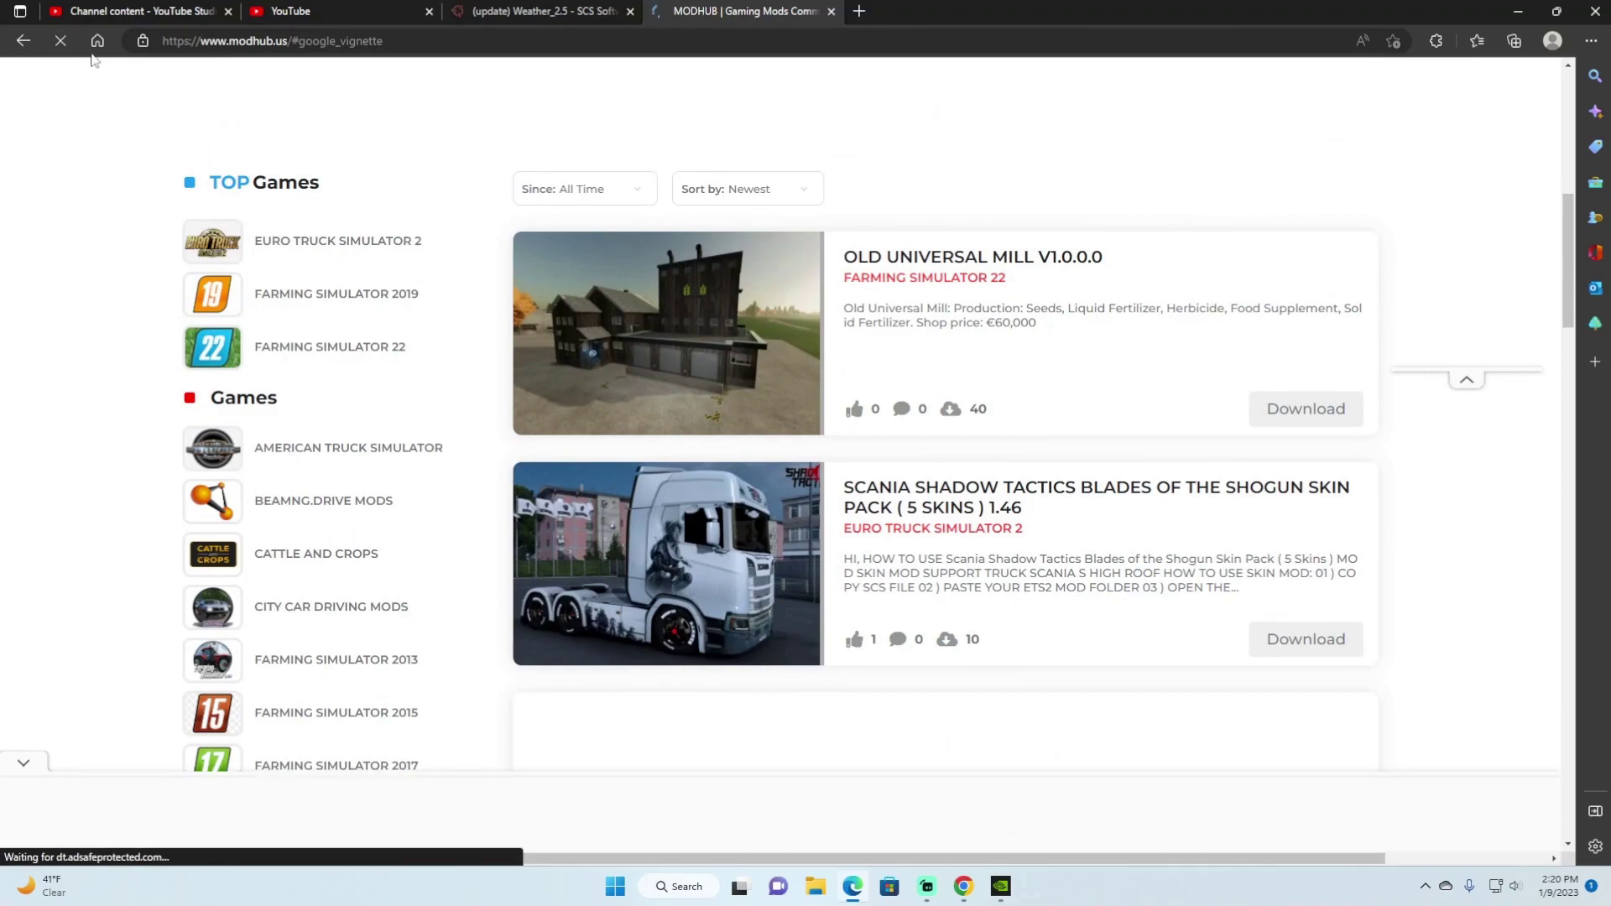
click(62, 42)
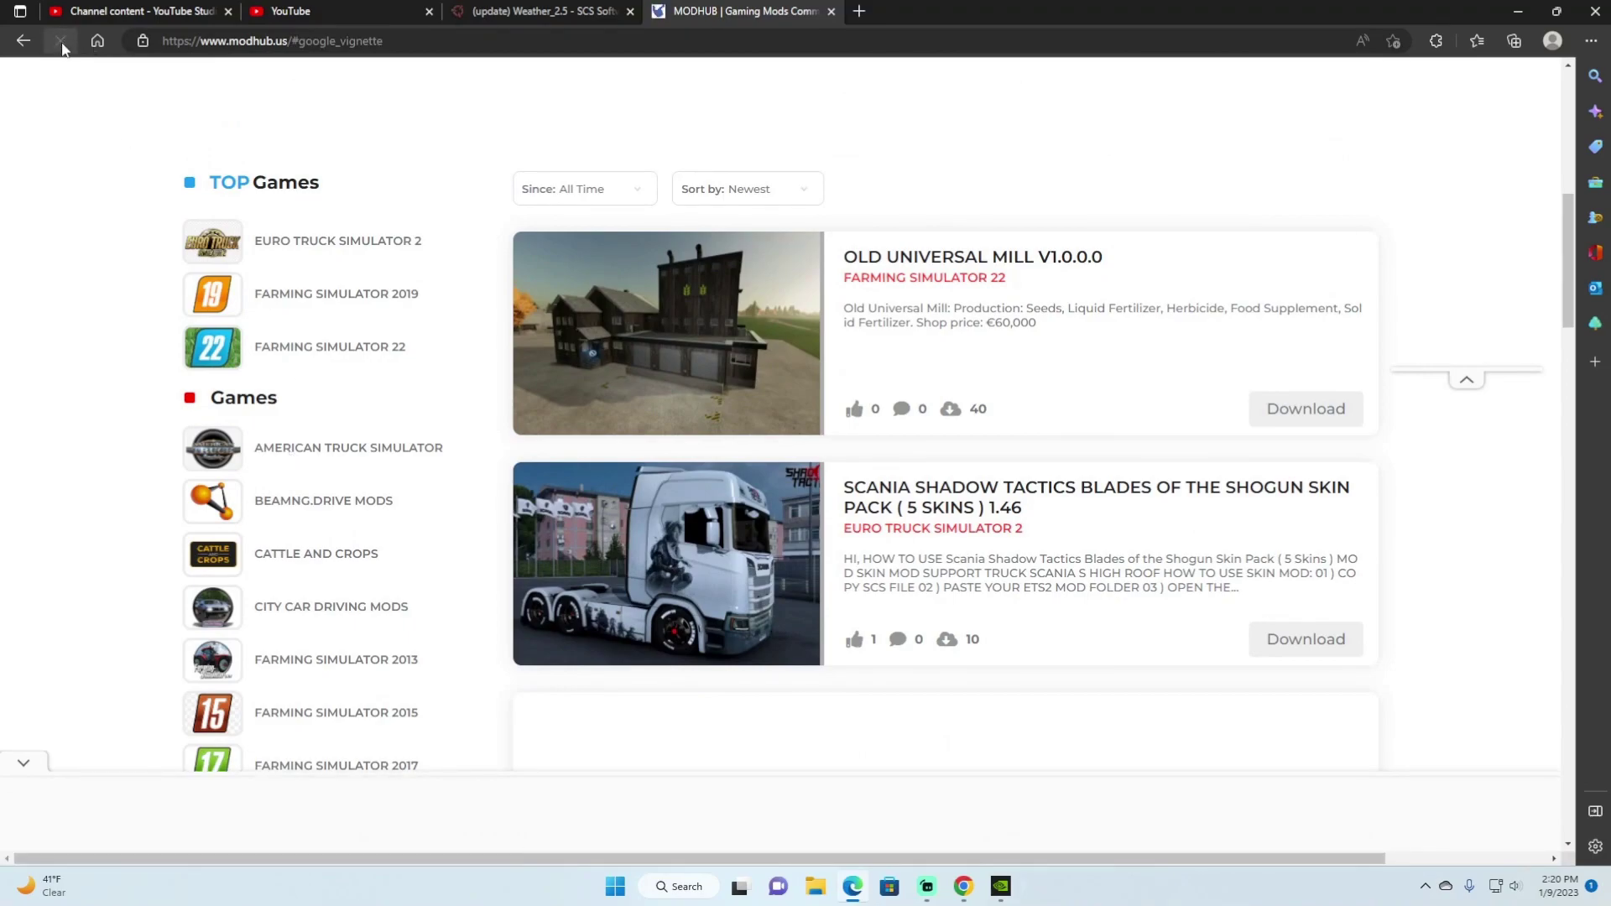
click(61, 42)
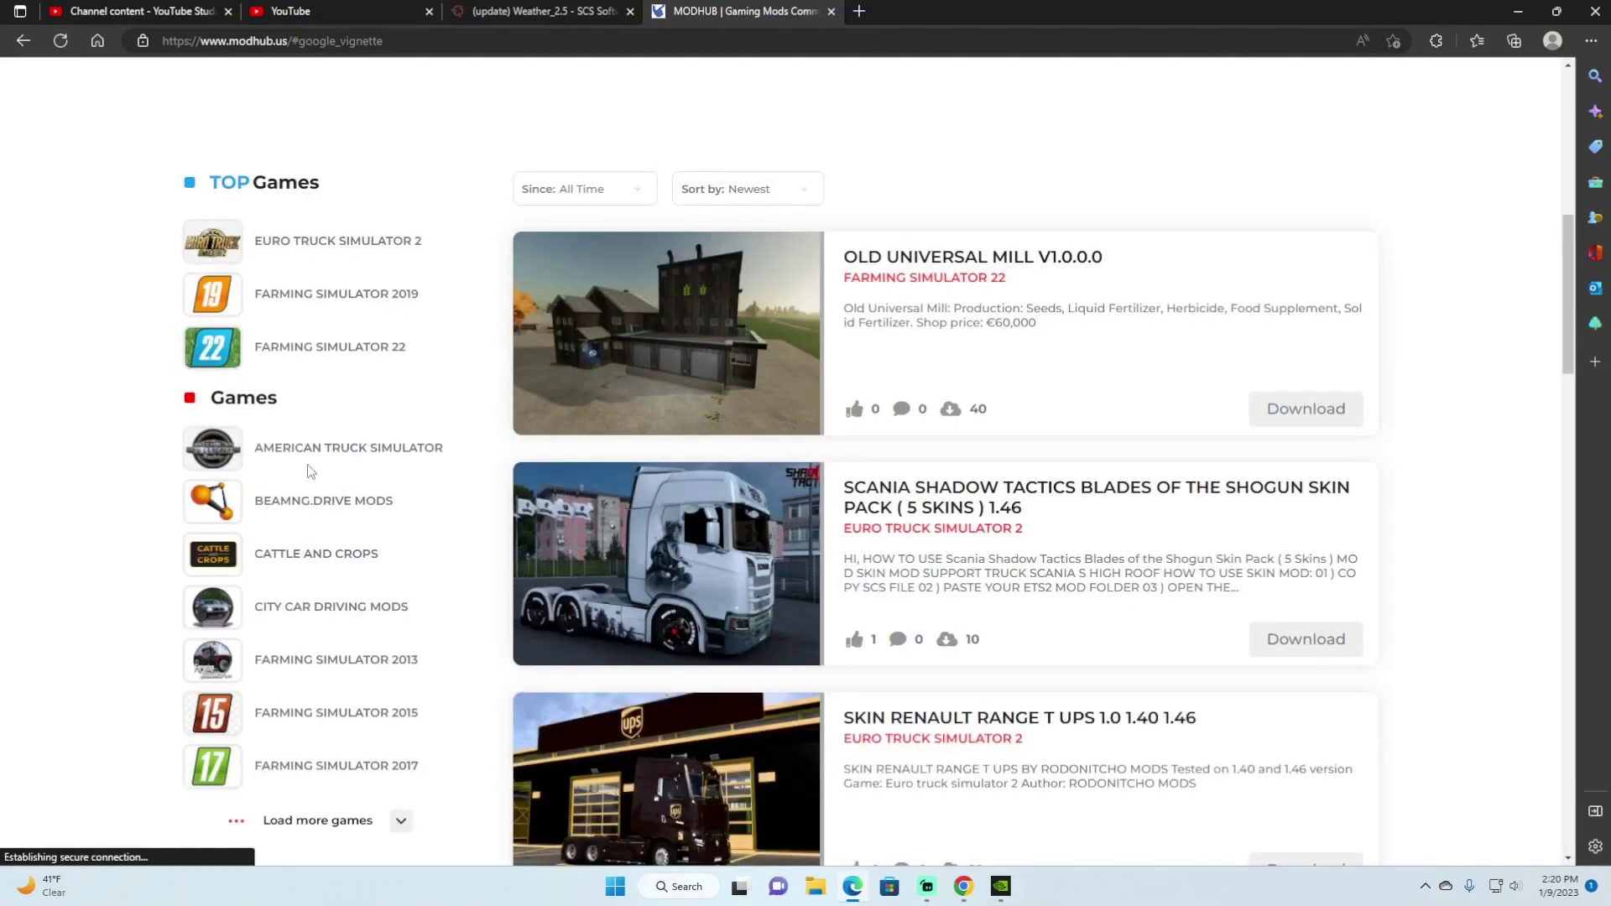
click(309, 449)
Close the Starbucks advertisement tab and show only the Trucks category of the American Truck Simulator mods
scroll(666, 451, down, 10)
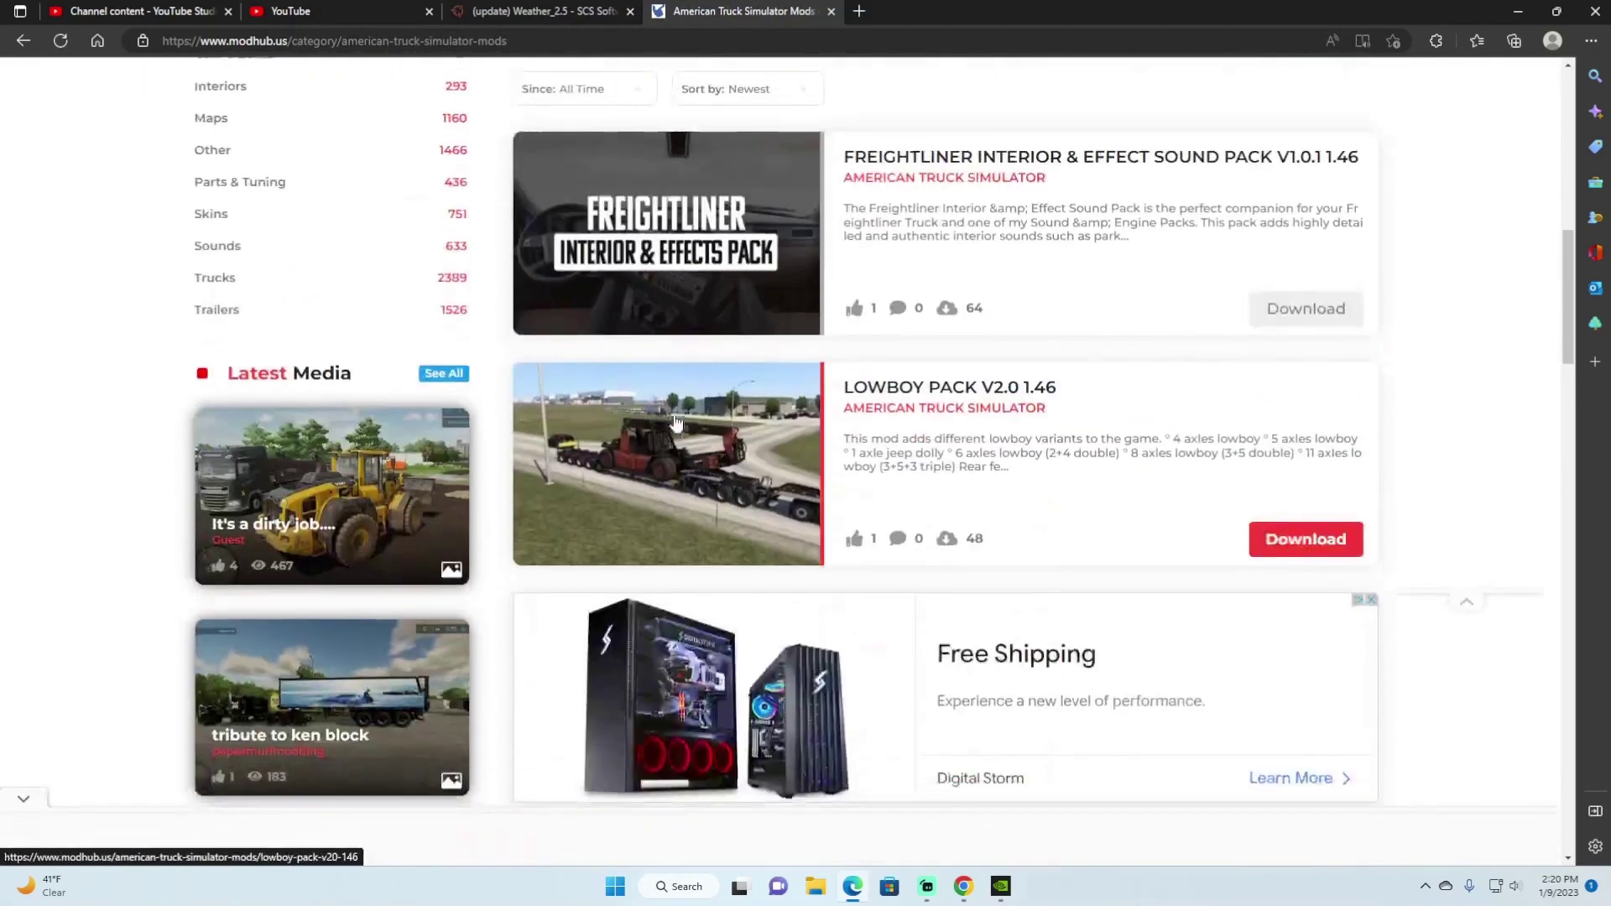
scroll(882, 356, down, 3)
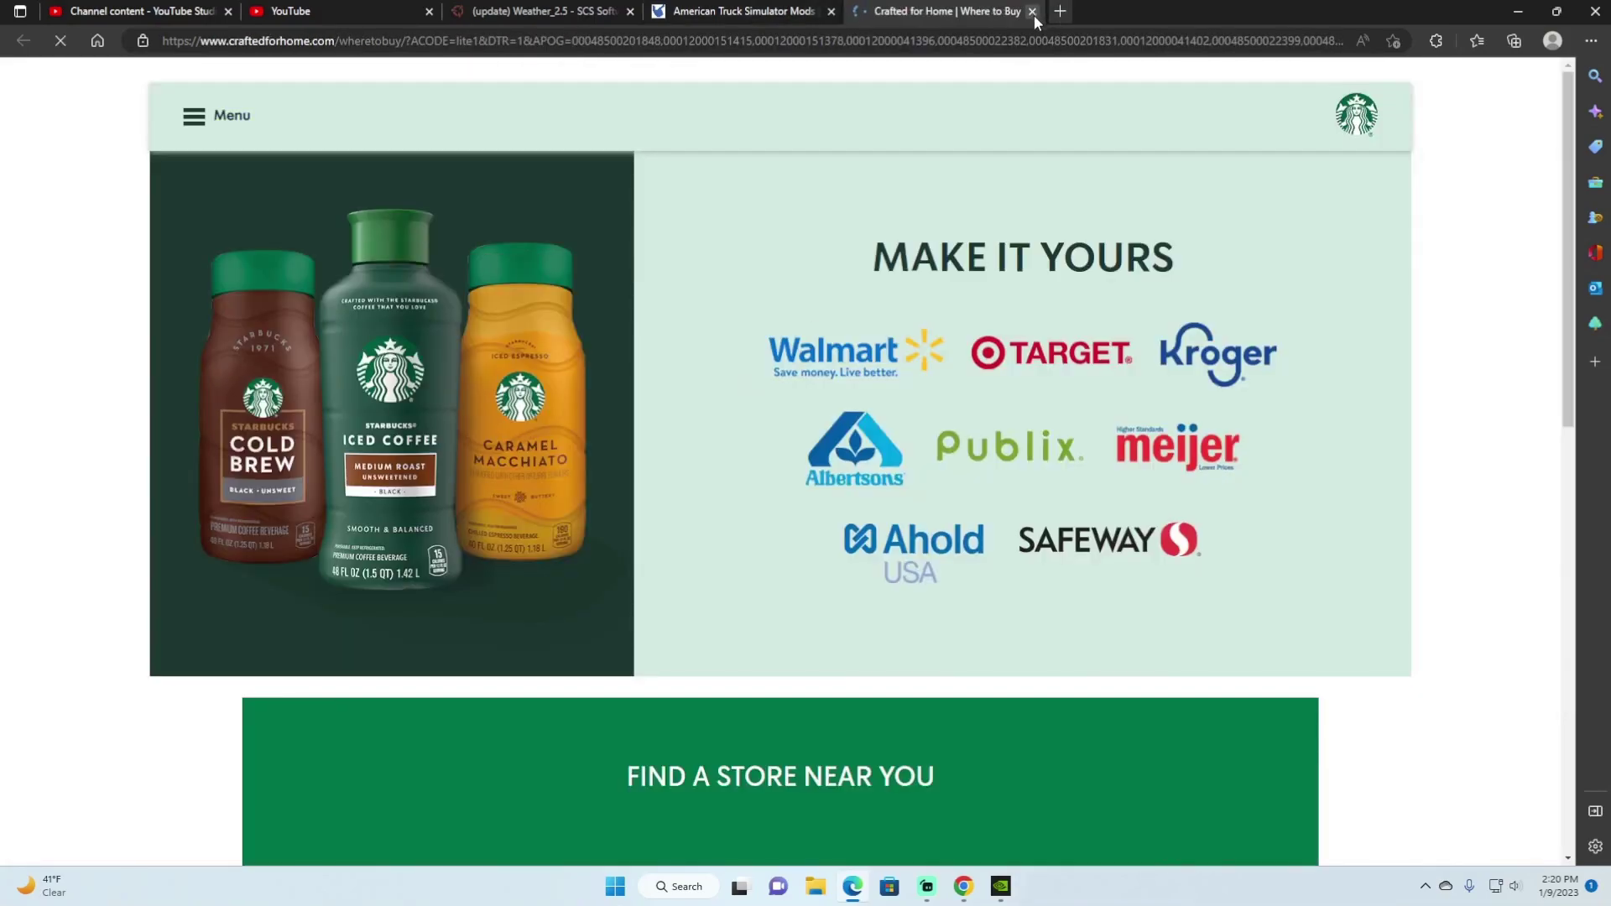
key(ctrl+w)
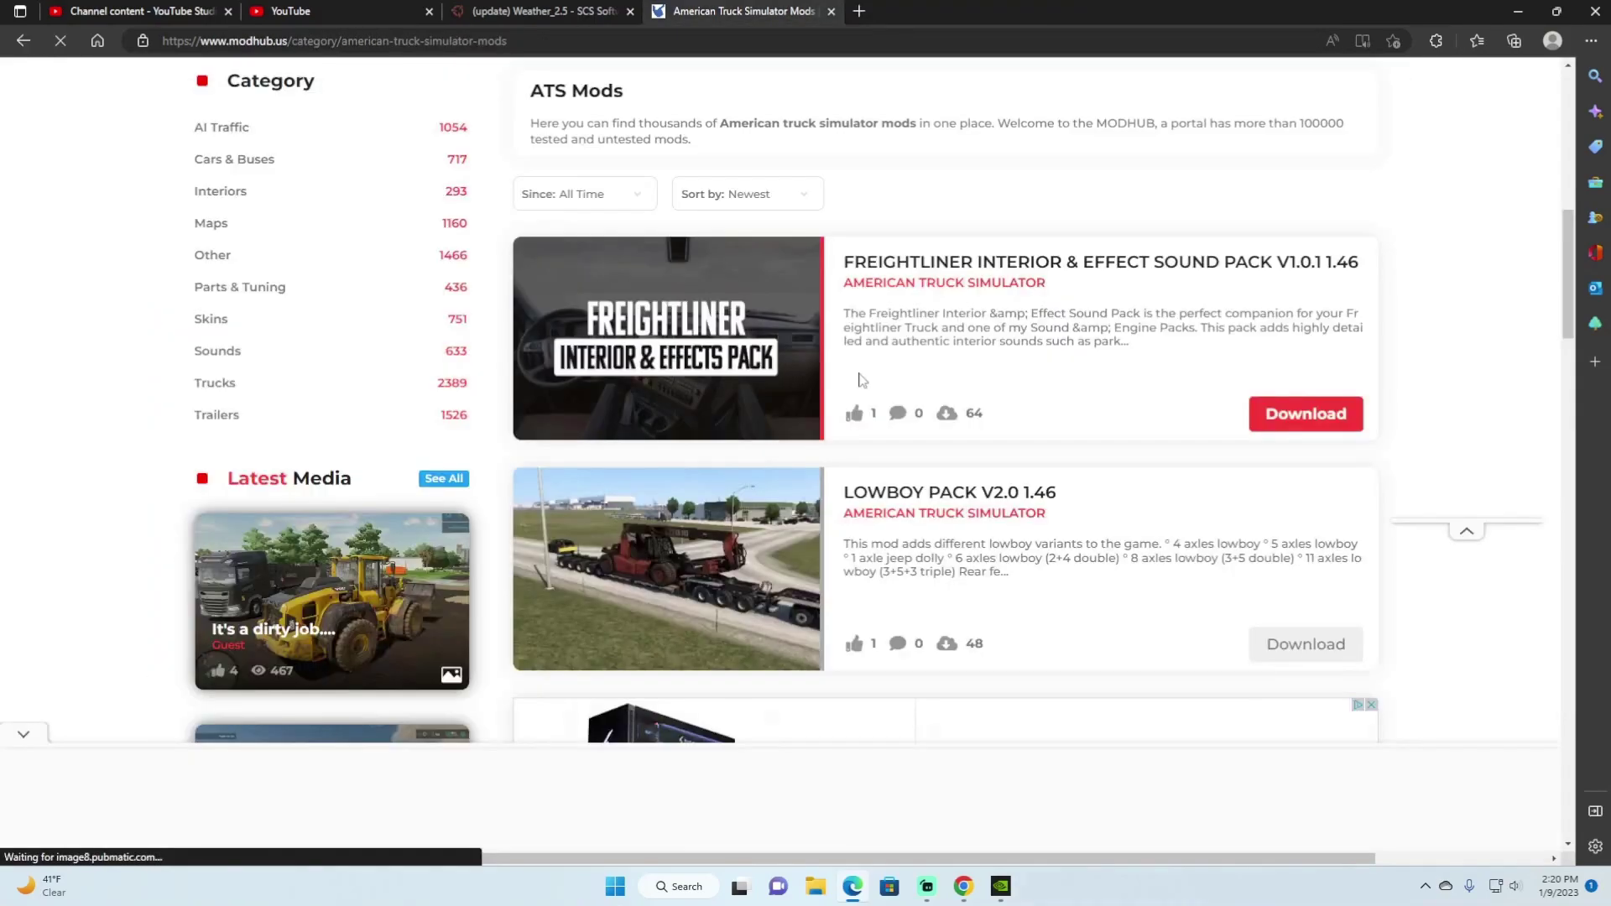
click(236, 384)
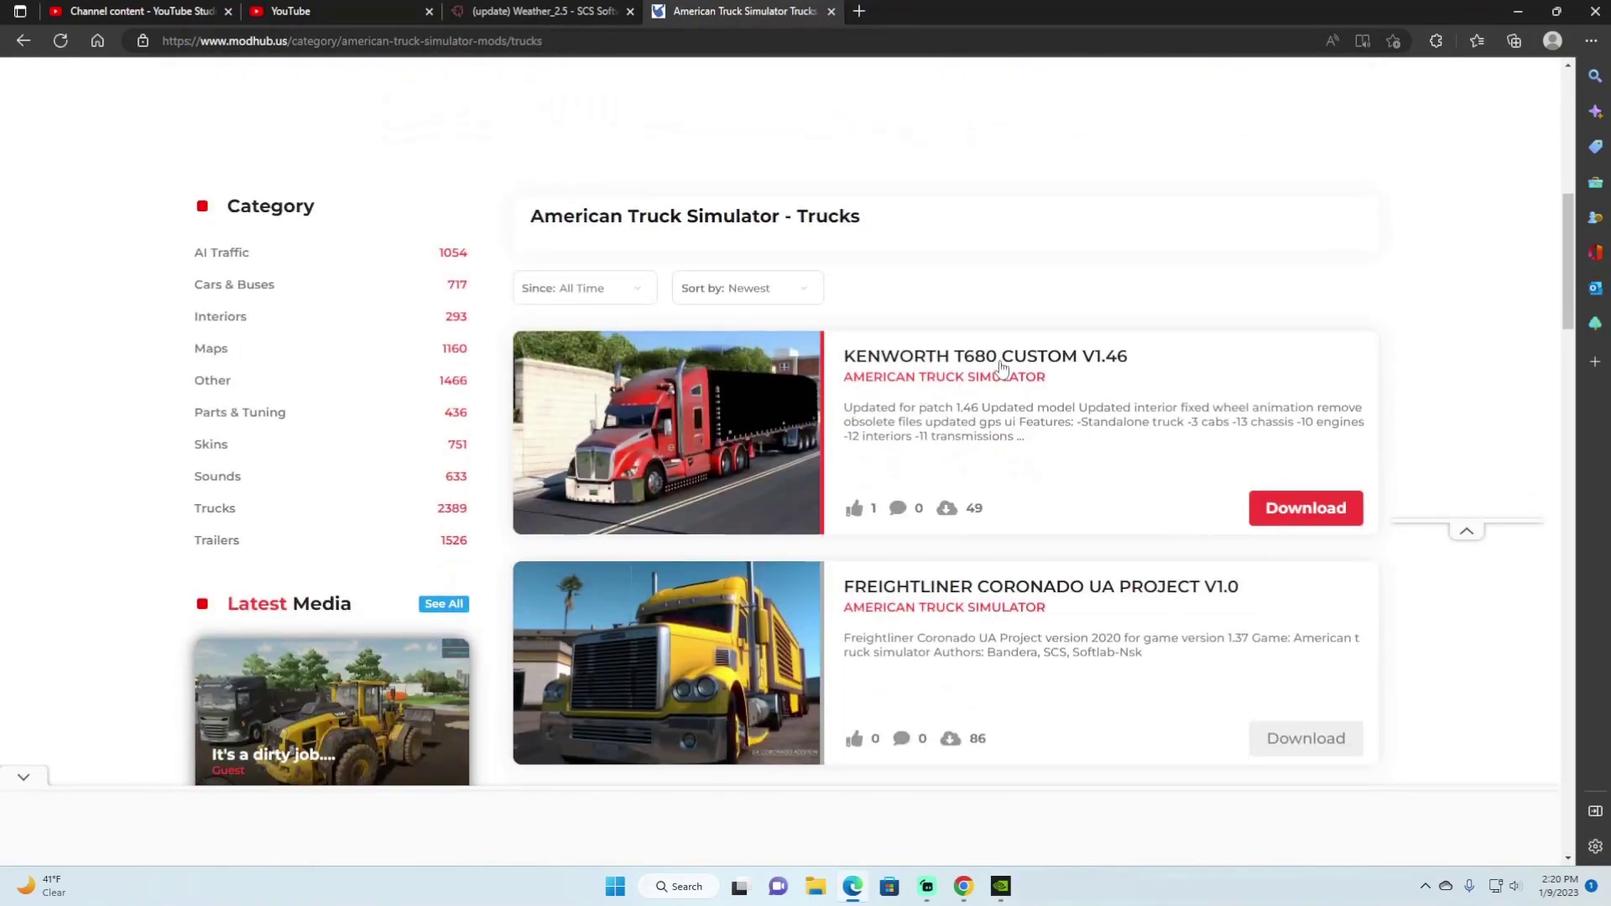
Open the Freightliner Coronado UA Project V1.0 mod and go to its ShareMods download page
scroll(1003, 362, down, 3)
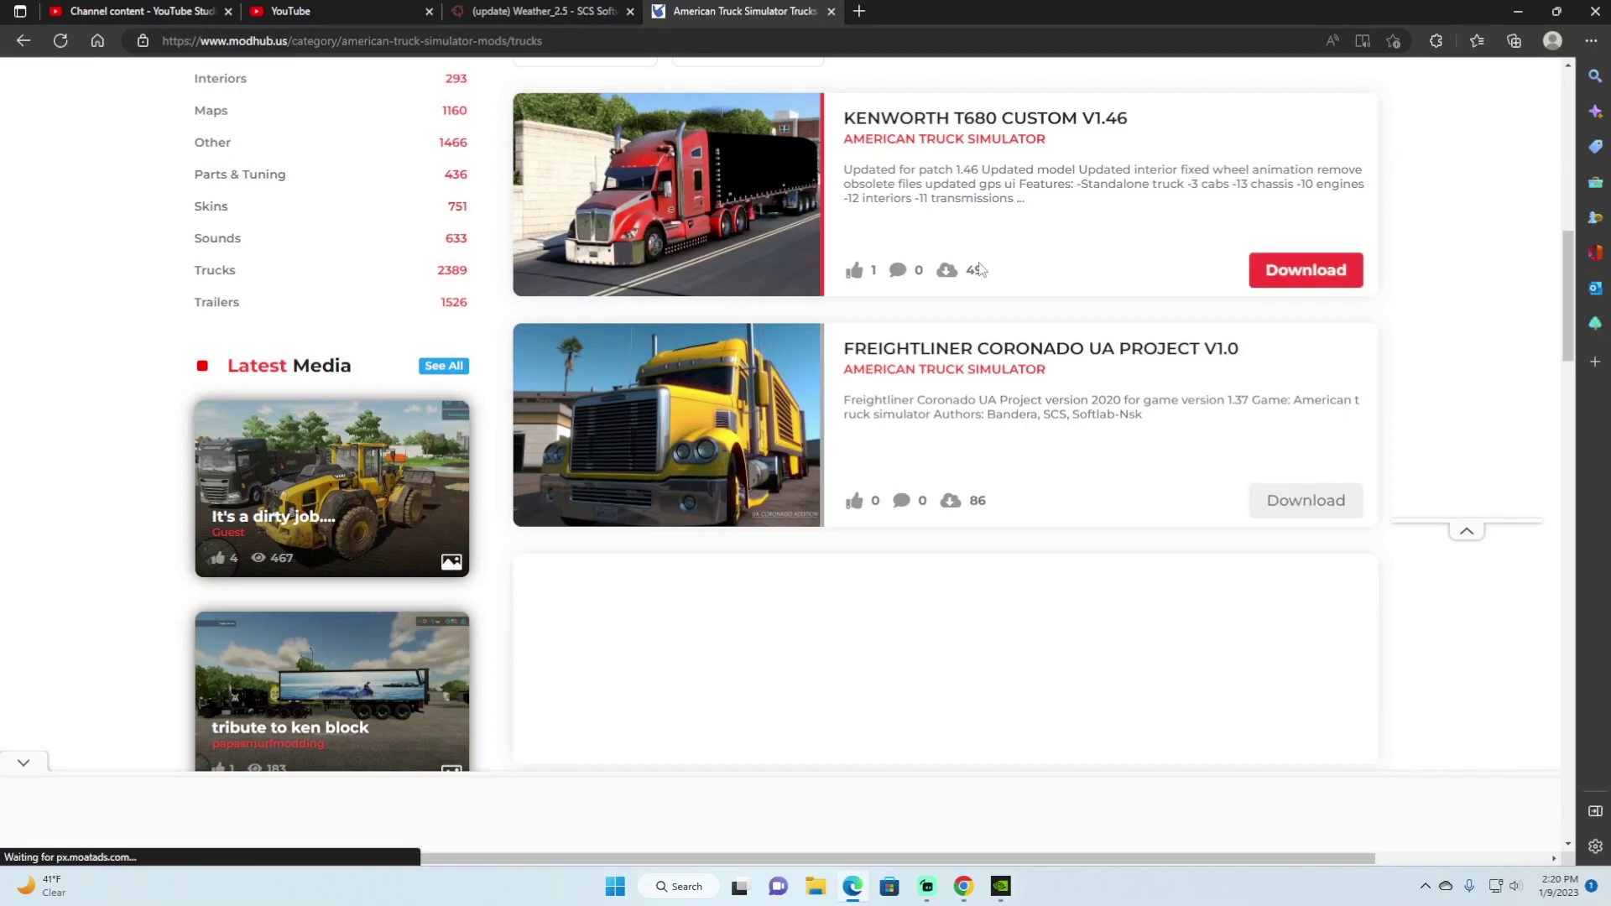
click(1120, 350)
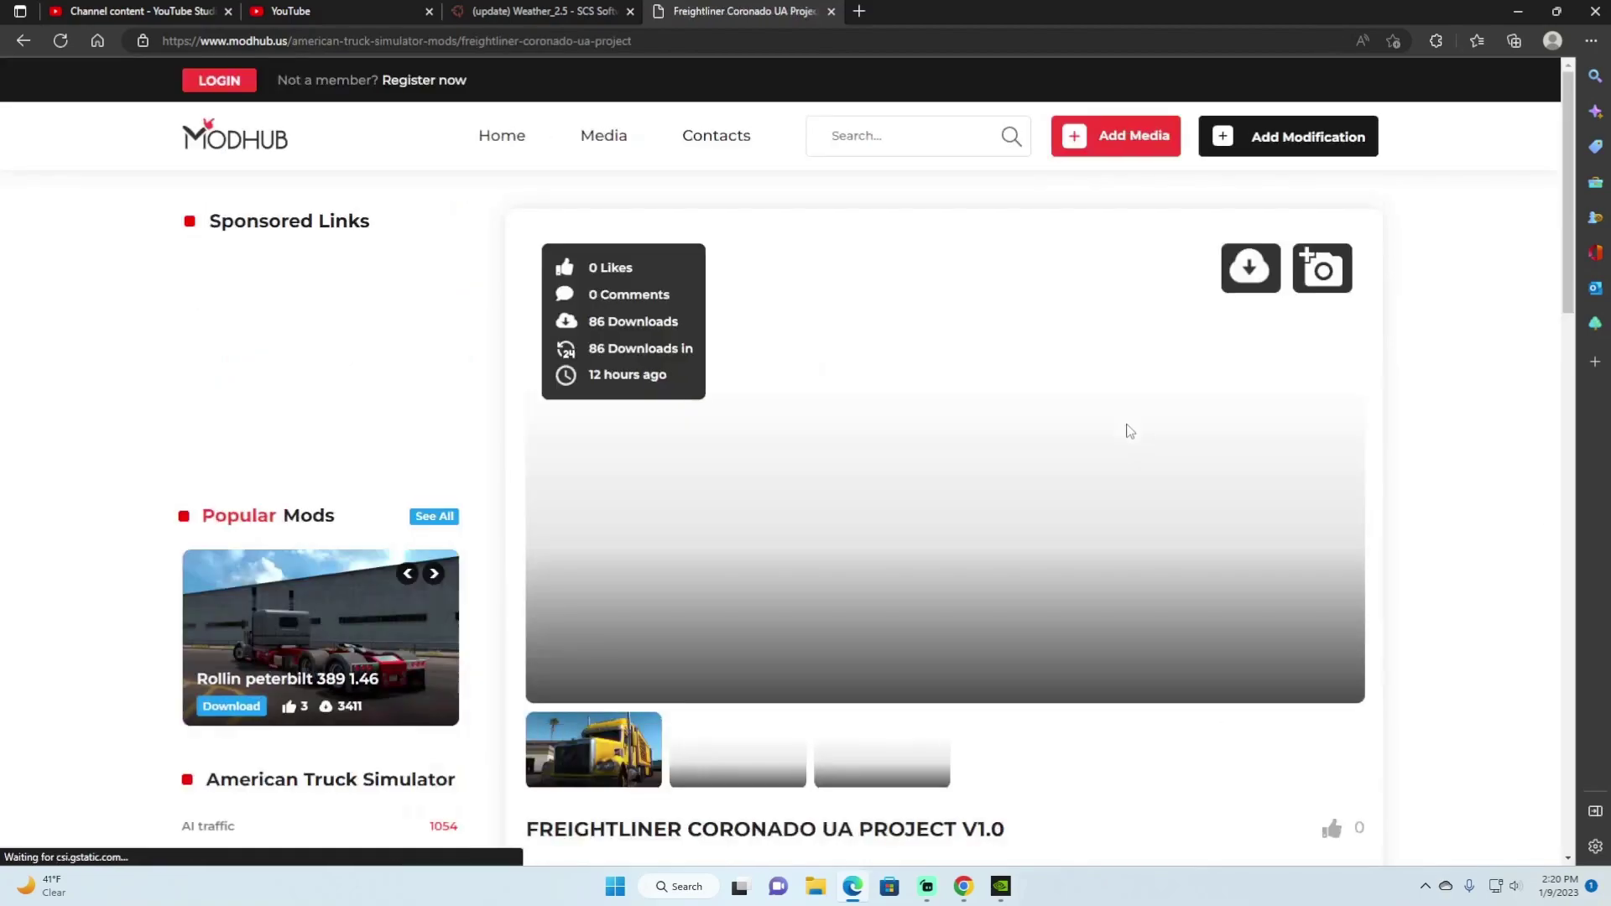
scroll(990, 407, down, 3)
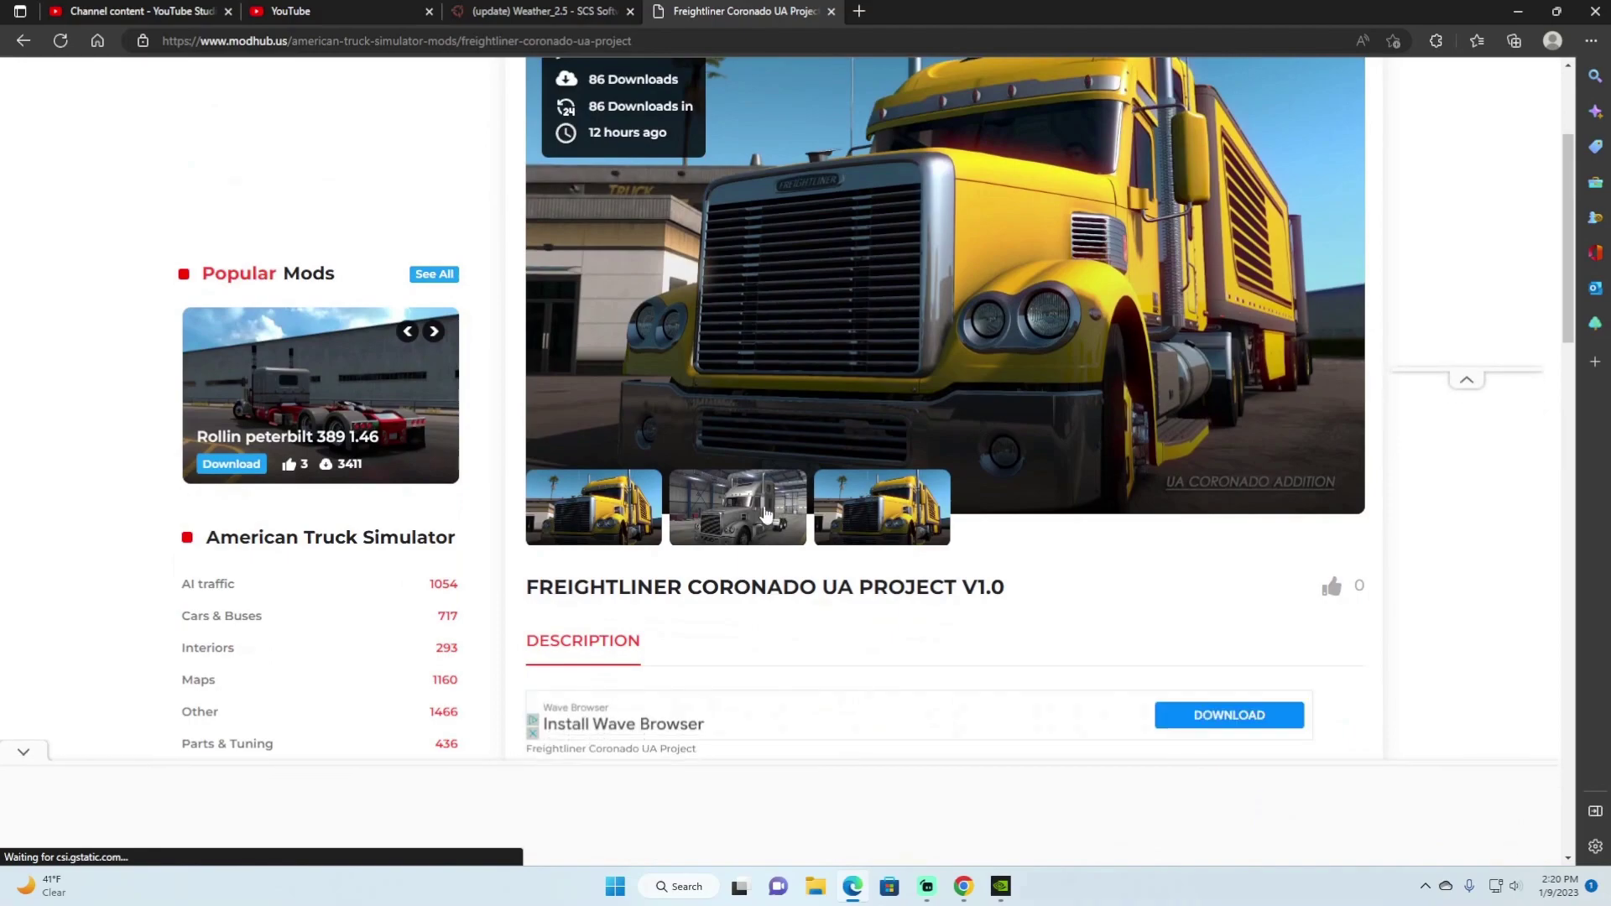
scroll(807, 407, down, 4)
scroll(807, 407, down, 5)
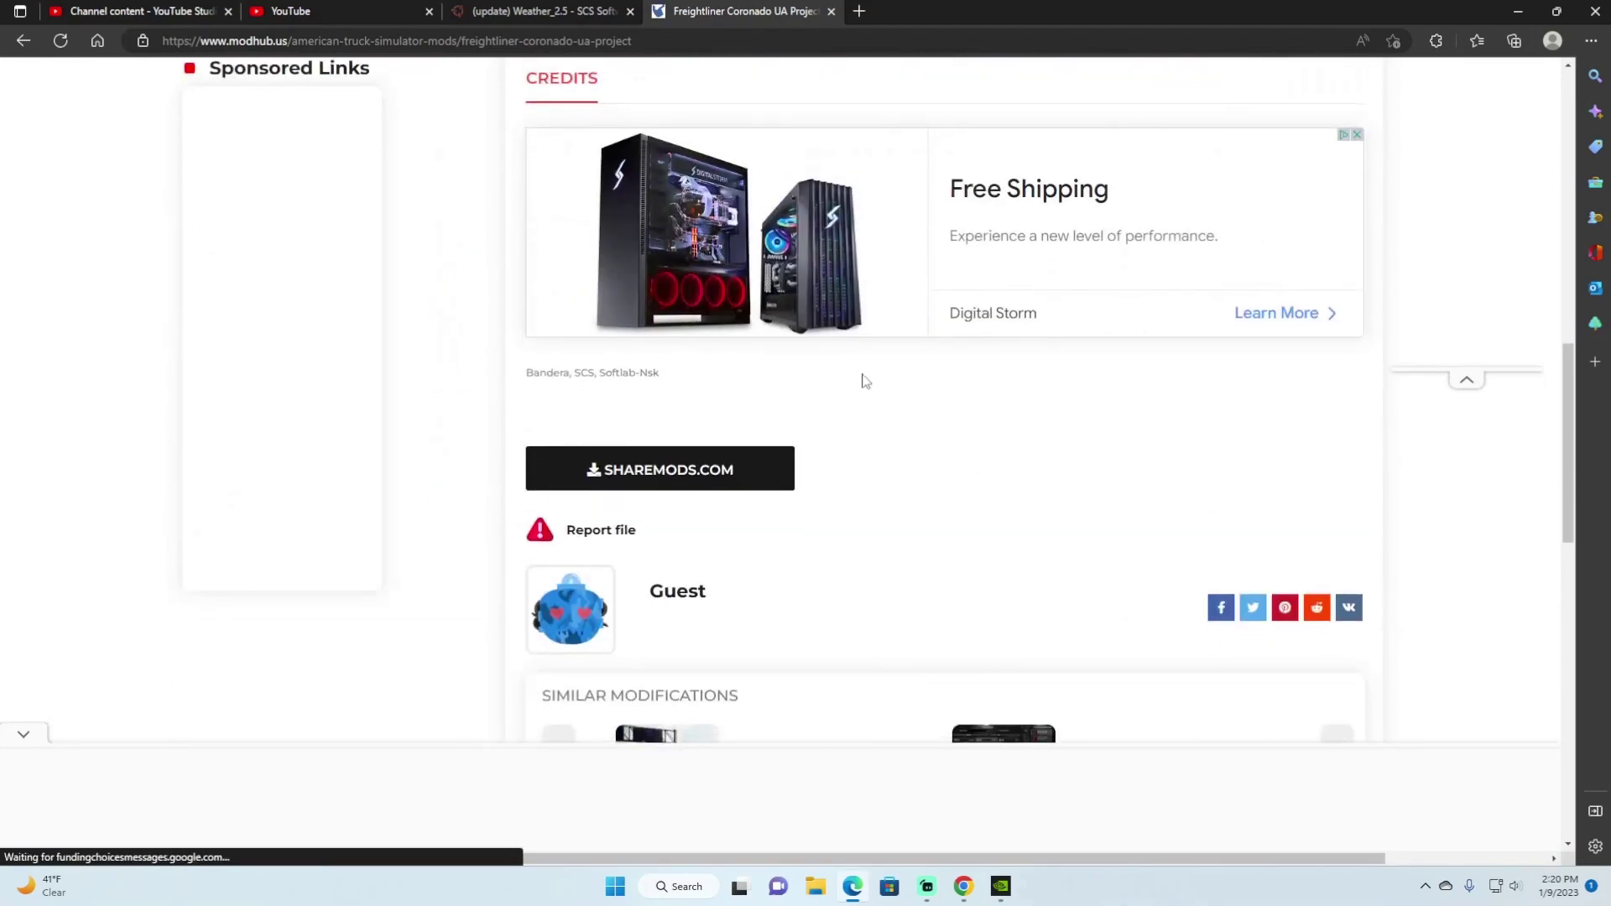
click(717, 472)
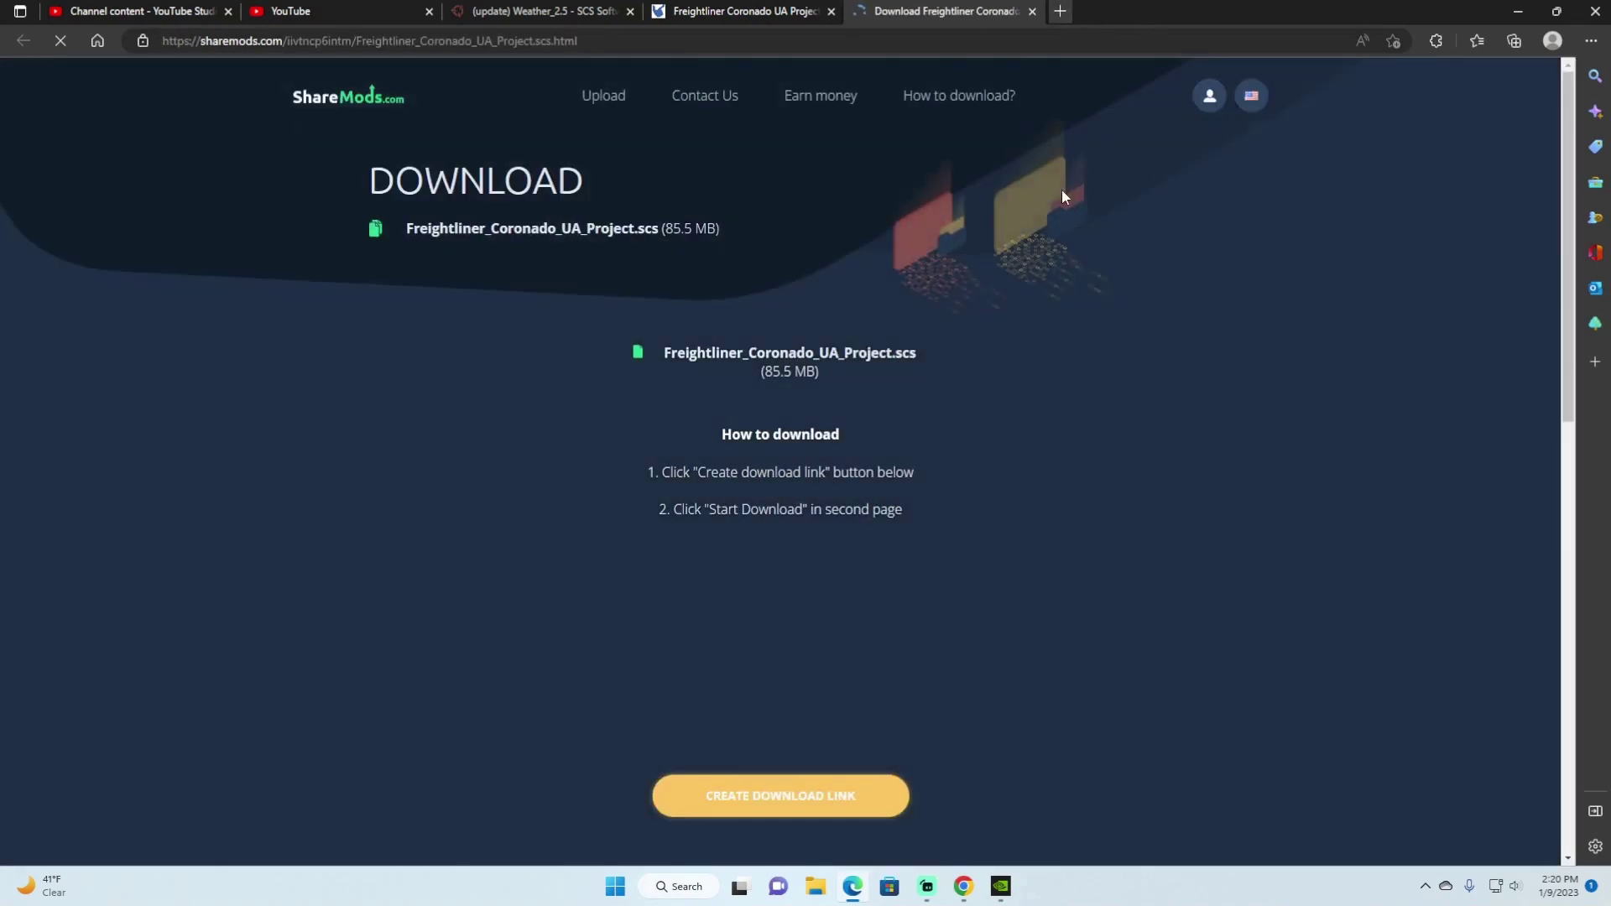
Create the ShareMods download link and start downloading Freightliner_Coronado_UA_Project.scs
scroll(990, 378, down, 3)
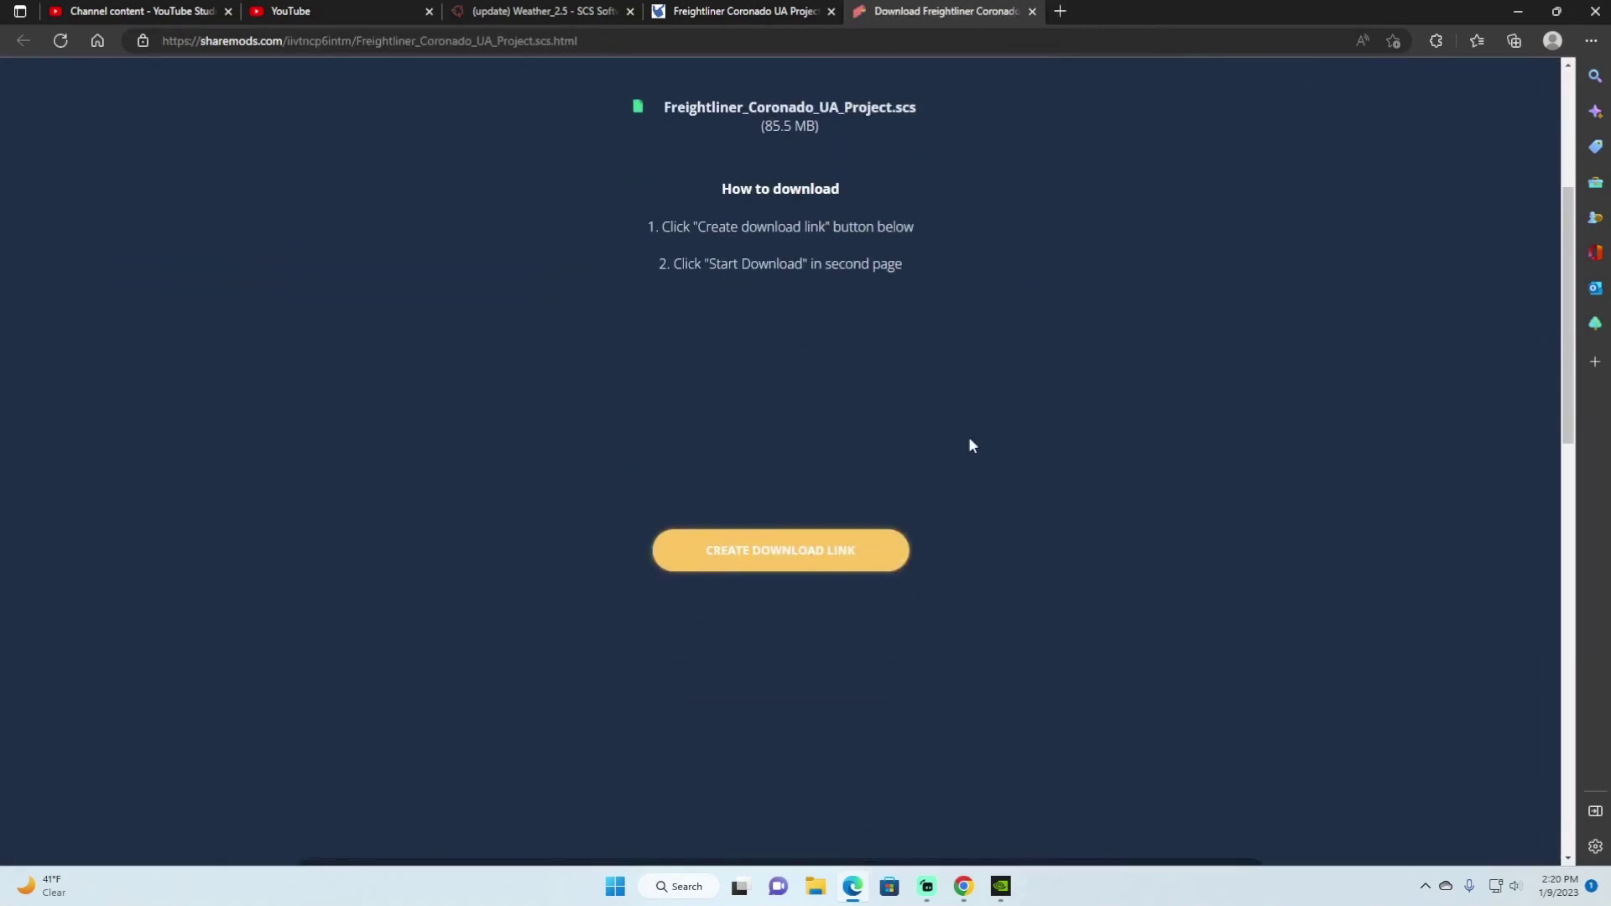
click(833, 554)
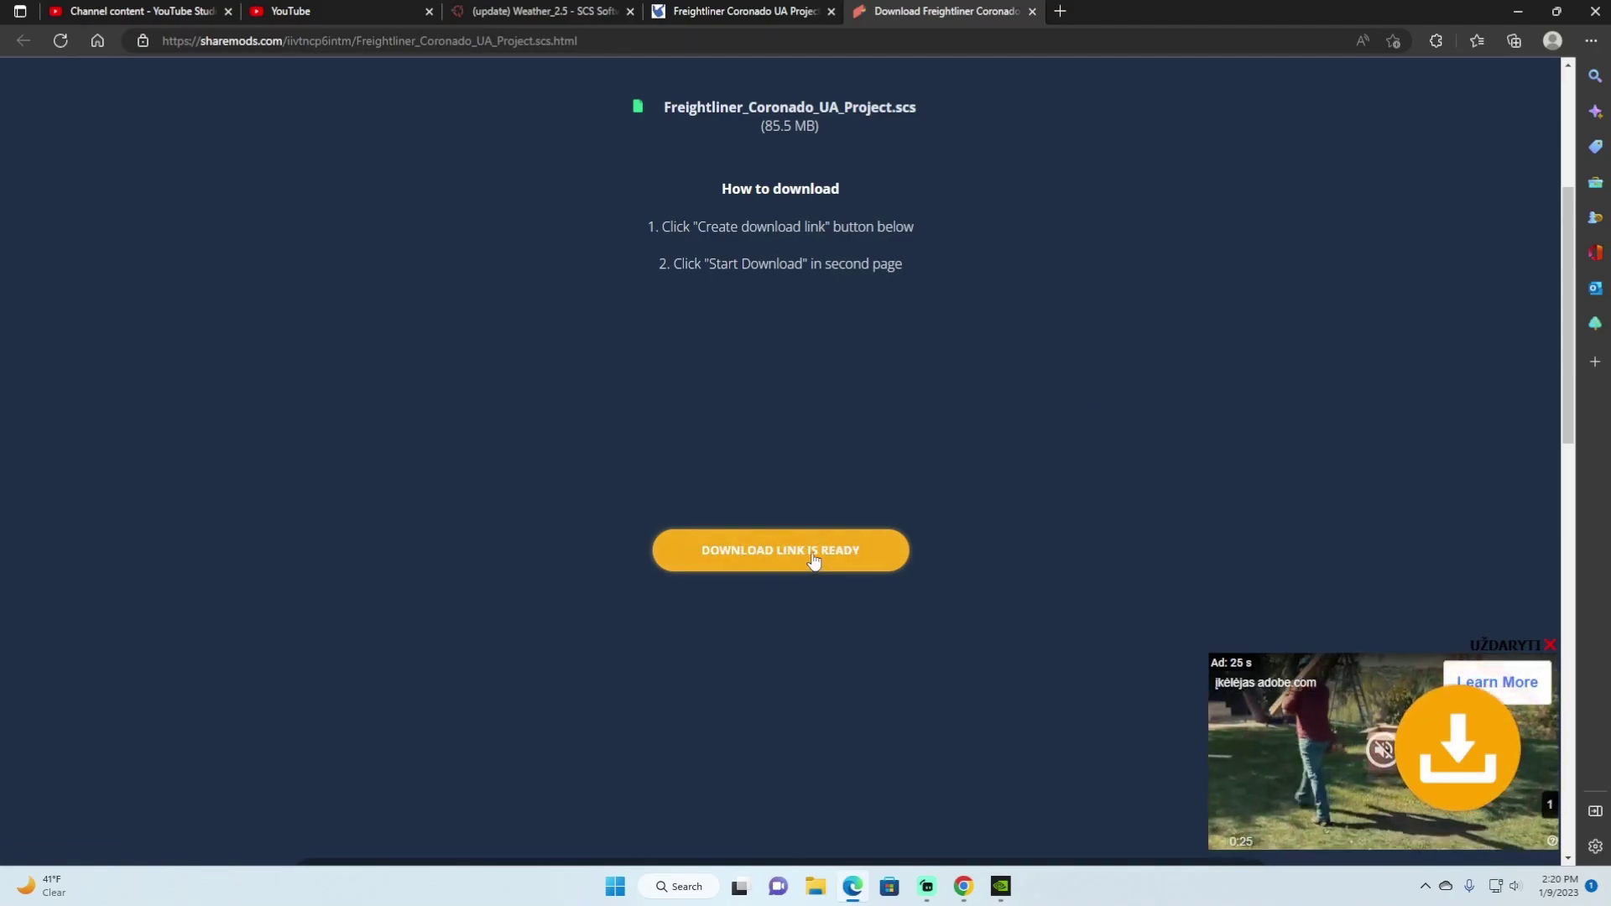
click(813, 560)
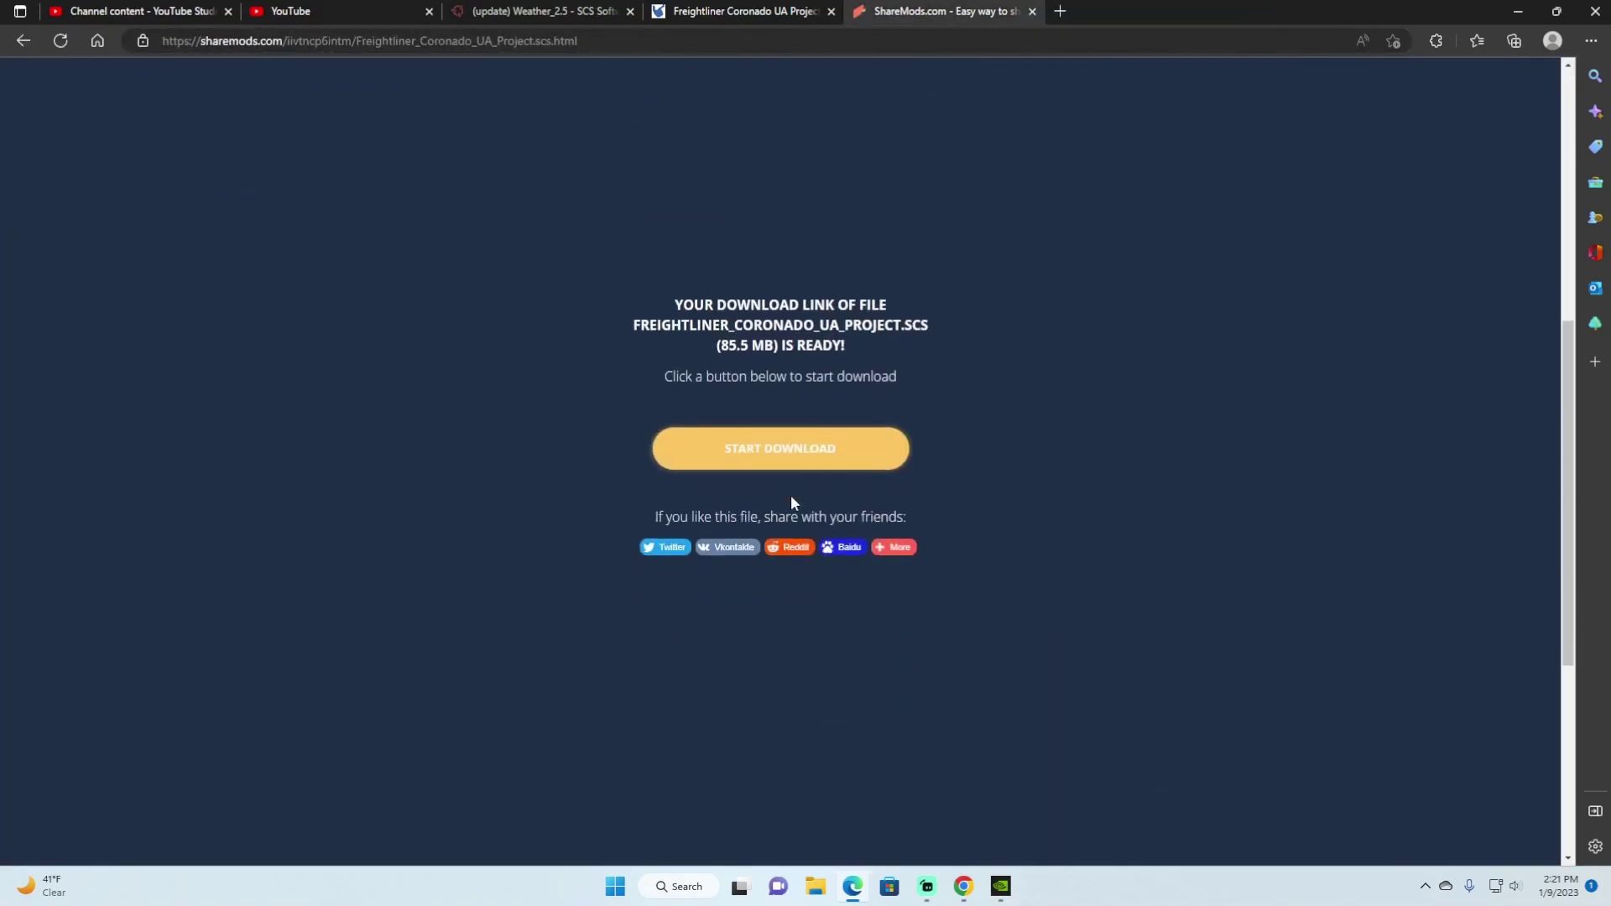
click(801, 433)
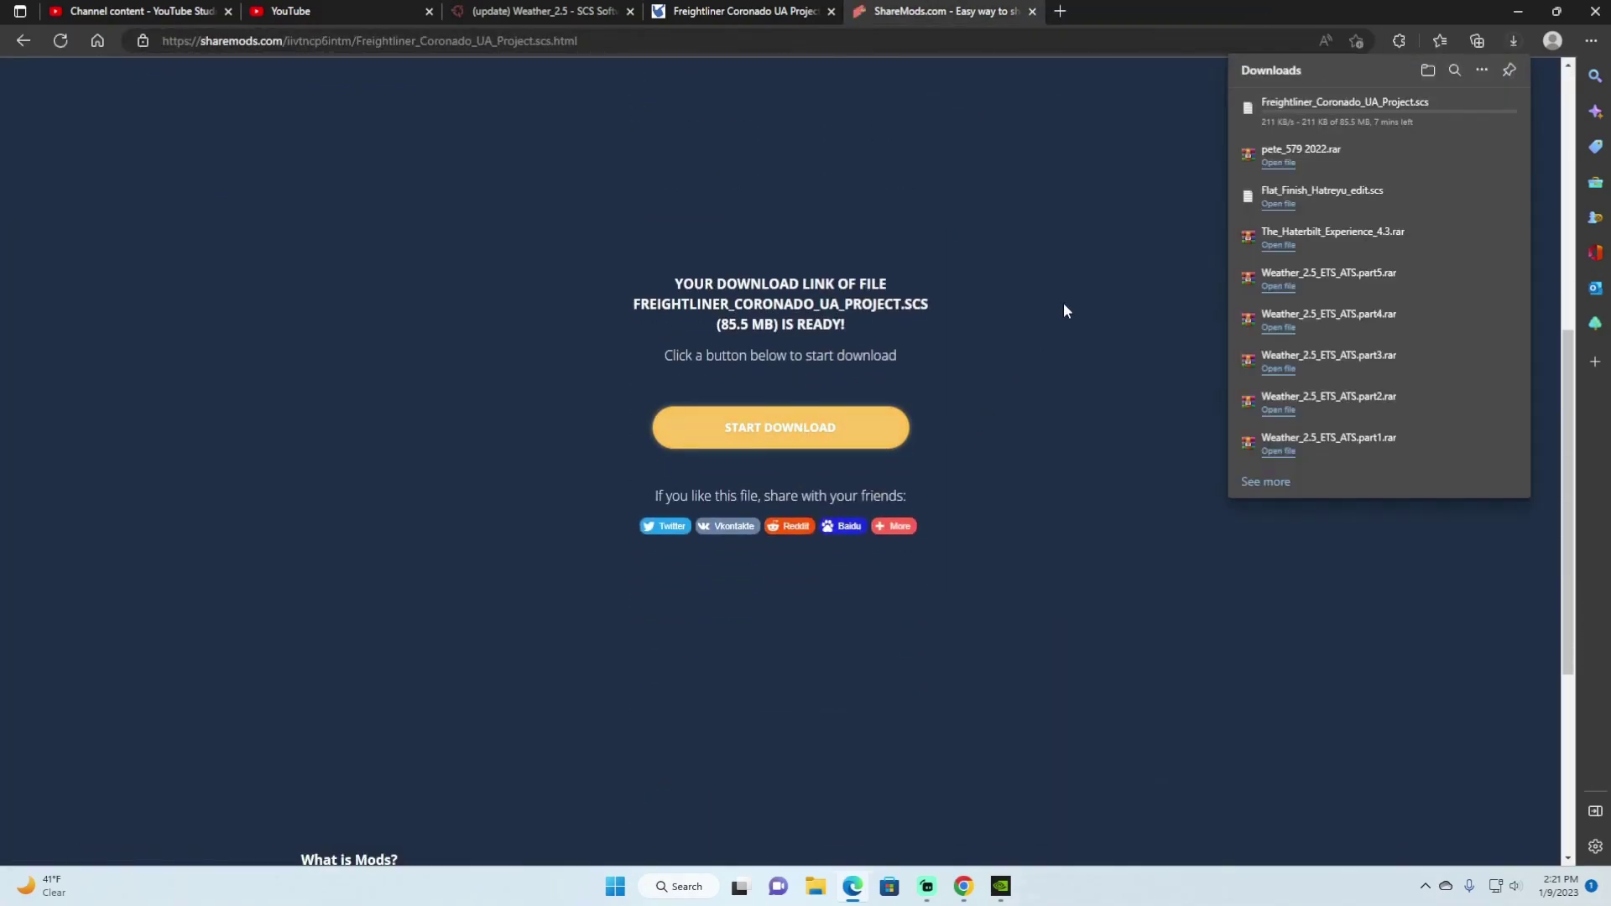
Shrink the browser window with its downloads list showing, and place a File Explorer window beside it
click(1557, 11)
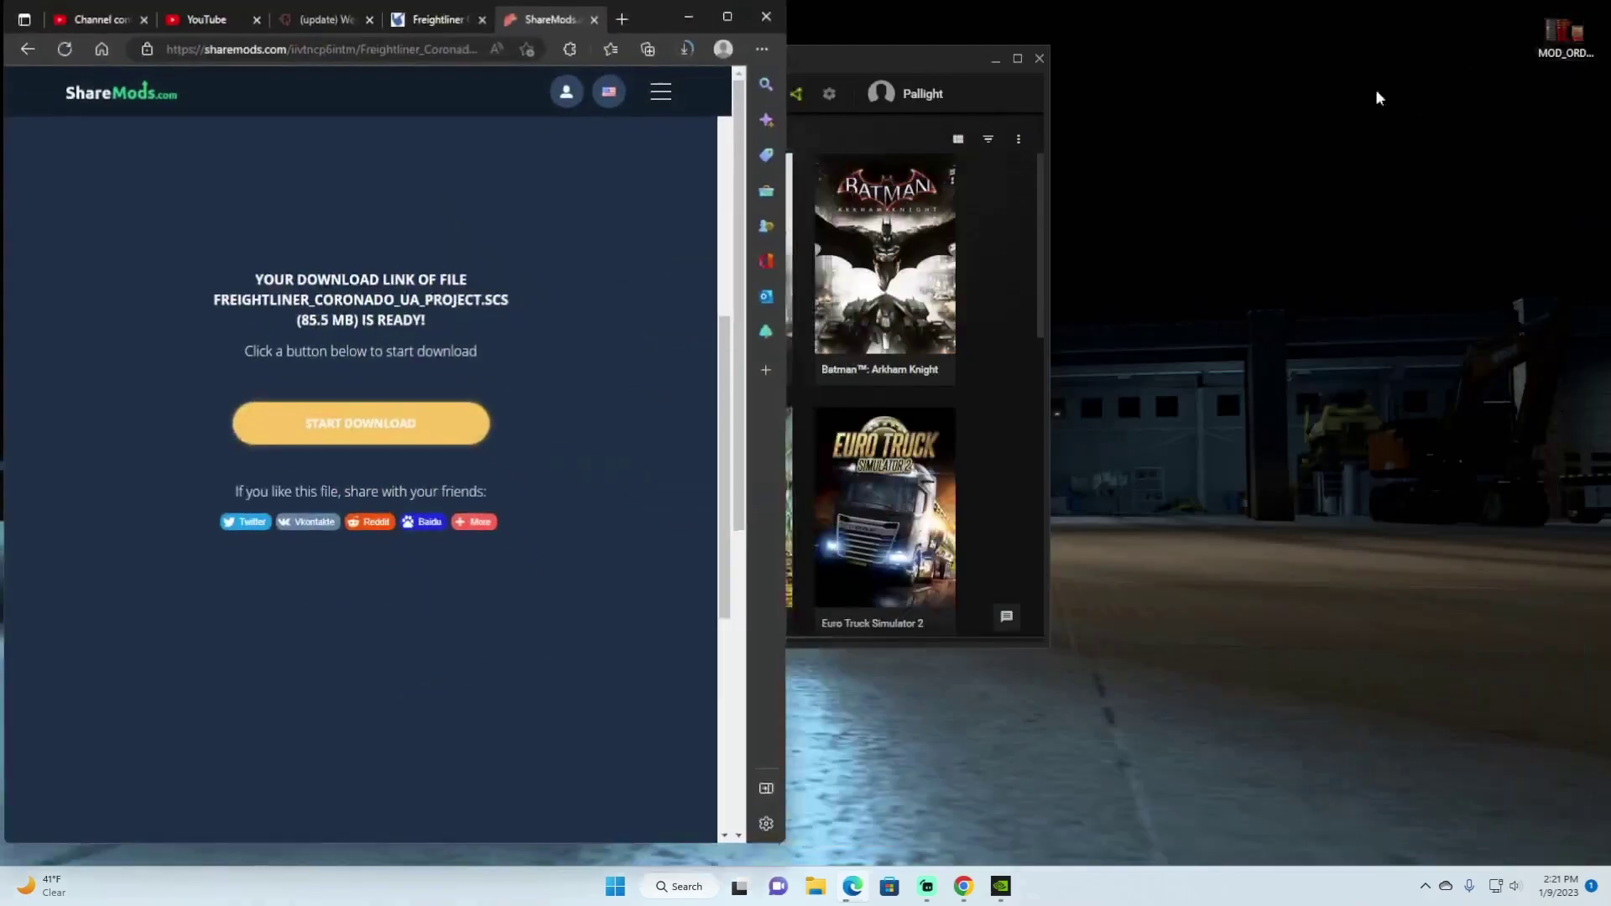
click(684, 49)
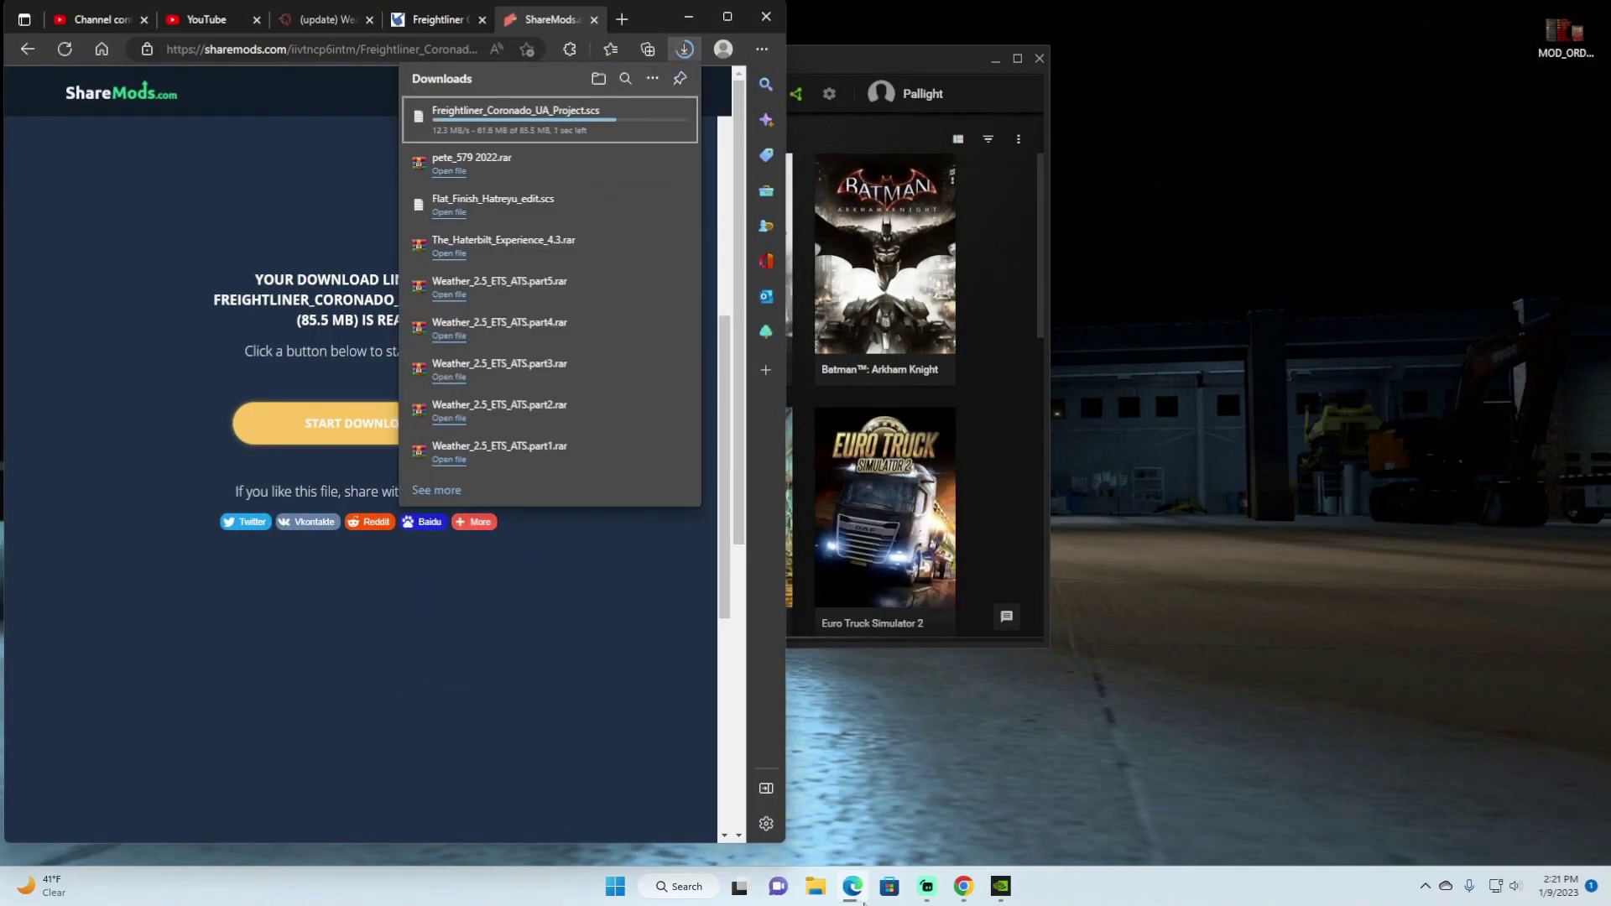
click(813, 889)
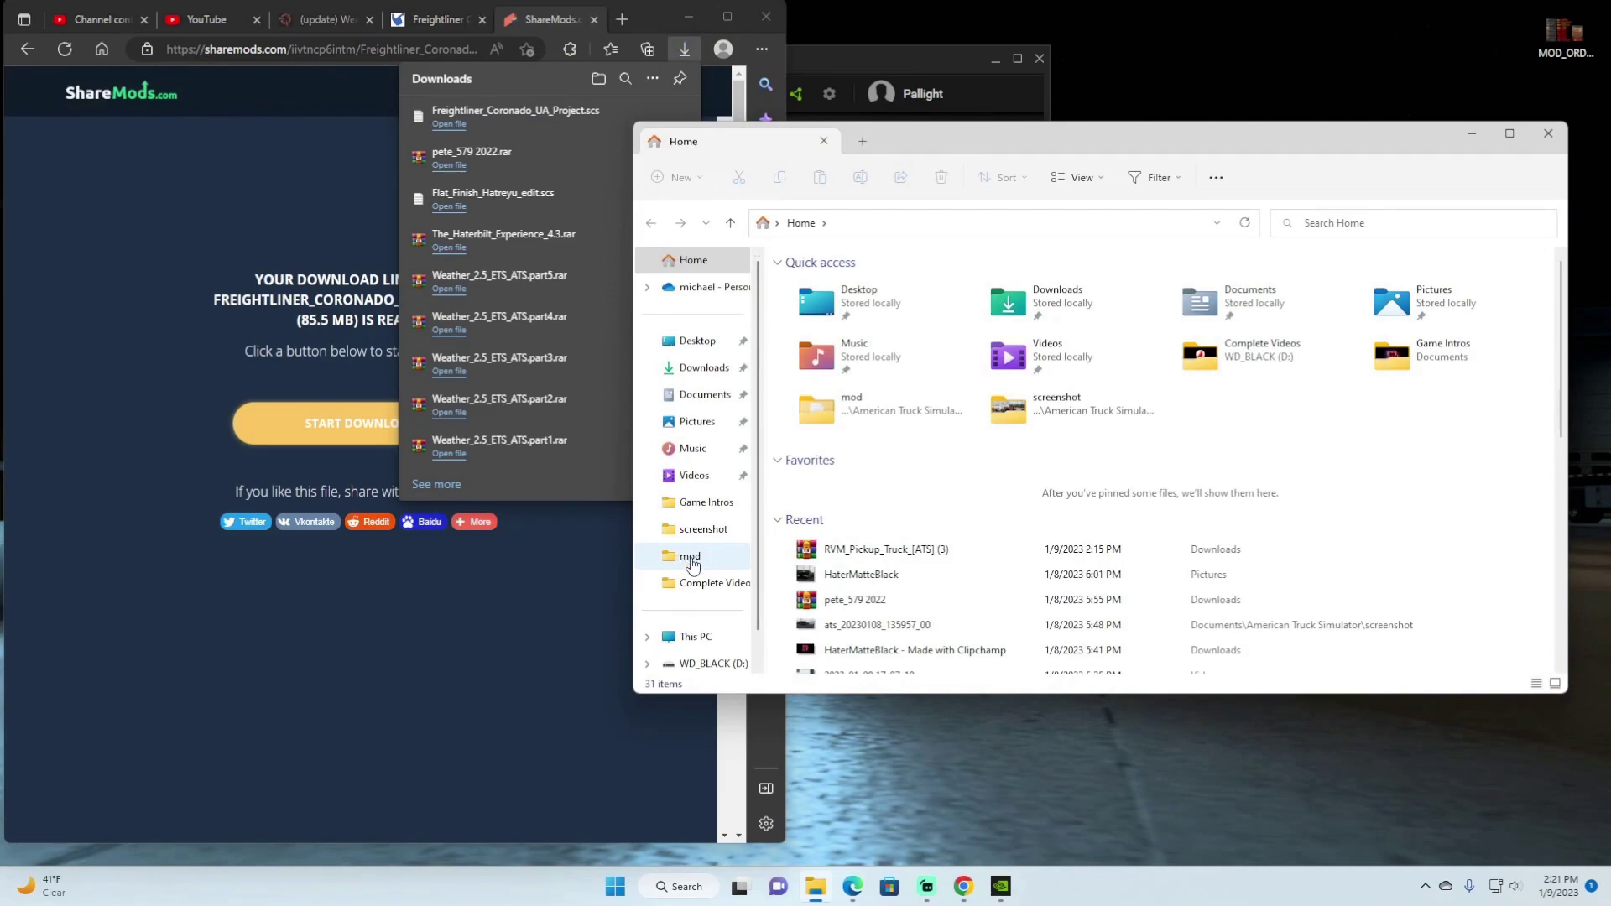
drag(923, 128, 990, 122)
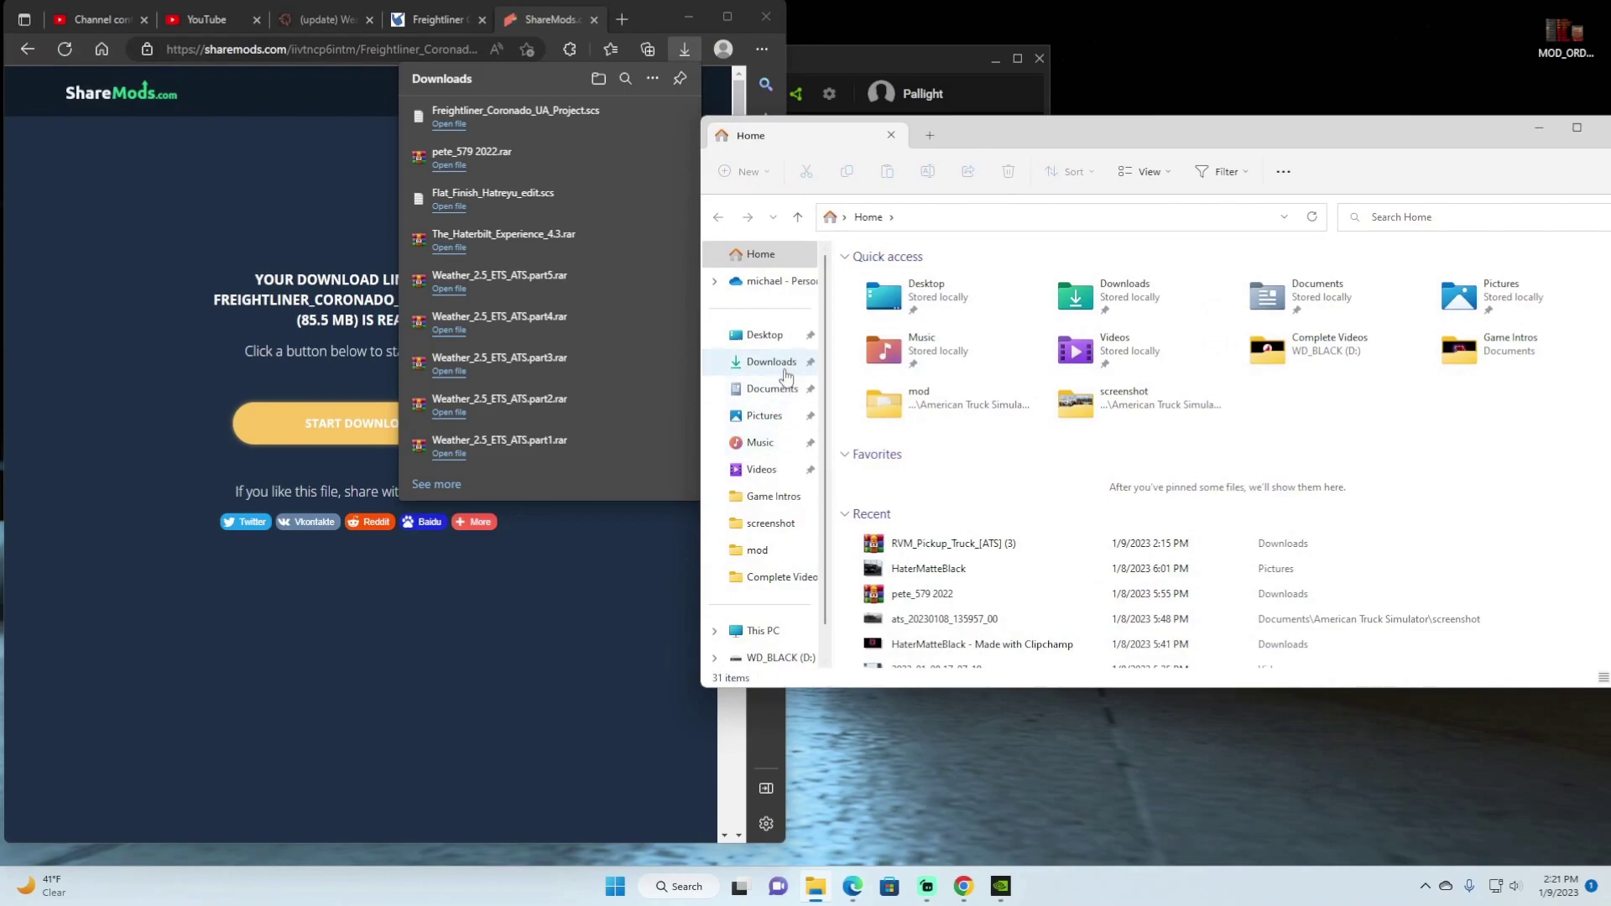
Open the mod folder inside Documents > American Truck Simulator
click(772, 390)
double_click(915, 278)
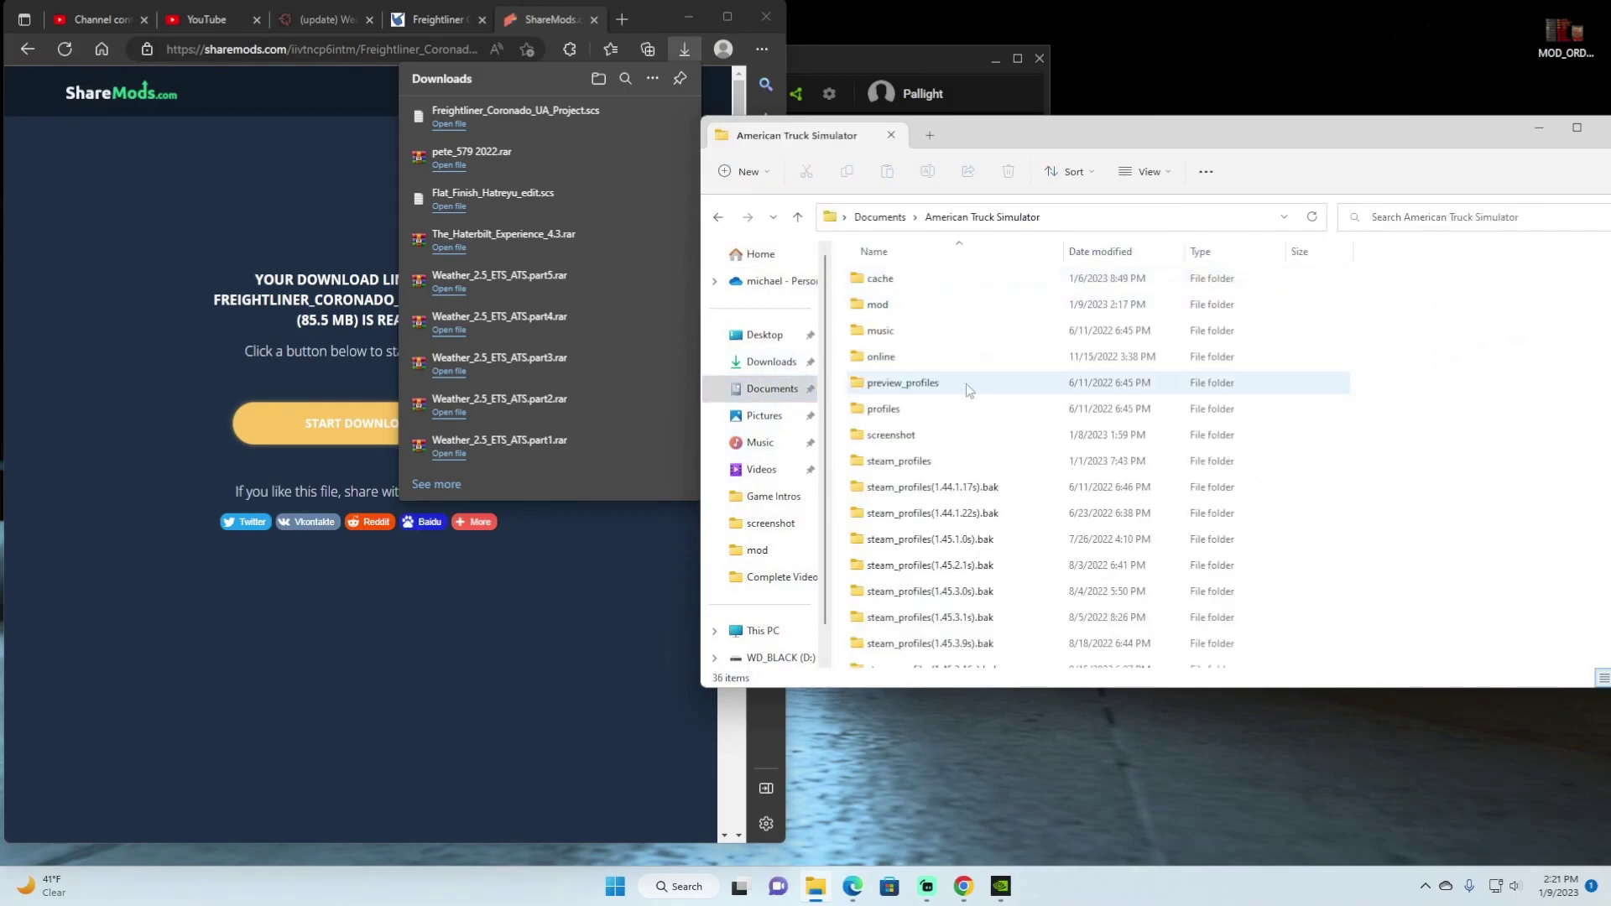
double_click(899, 307)
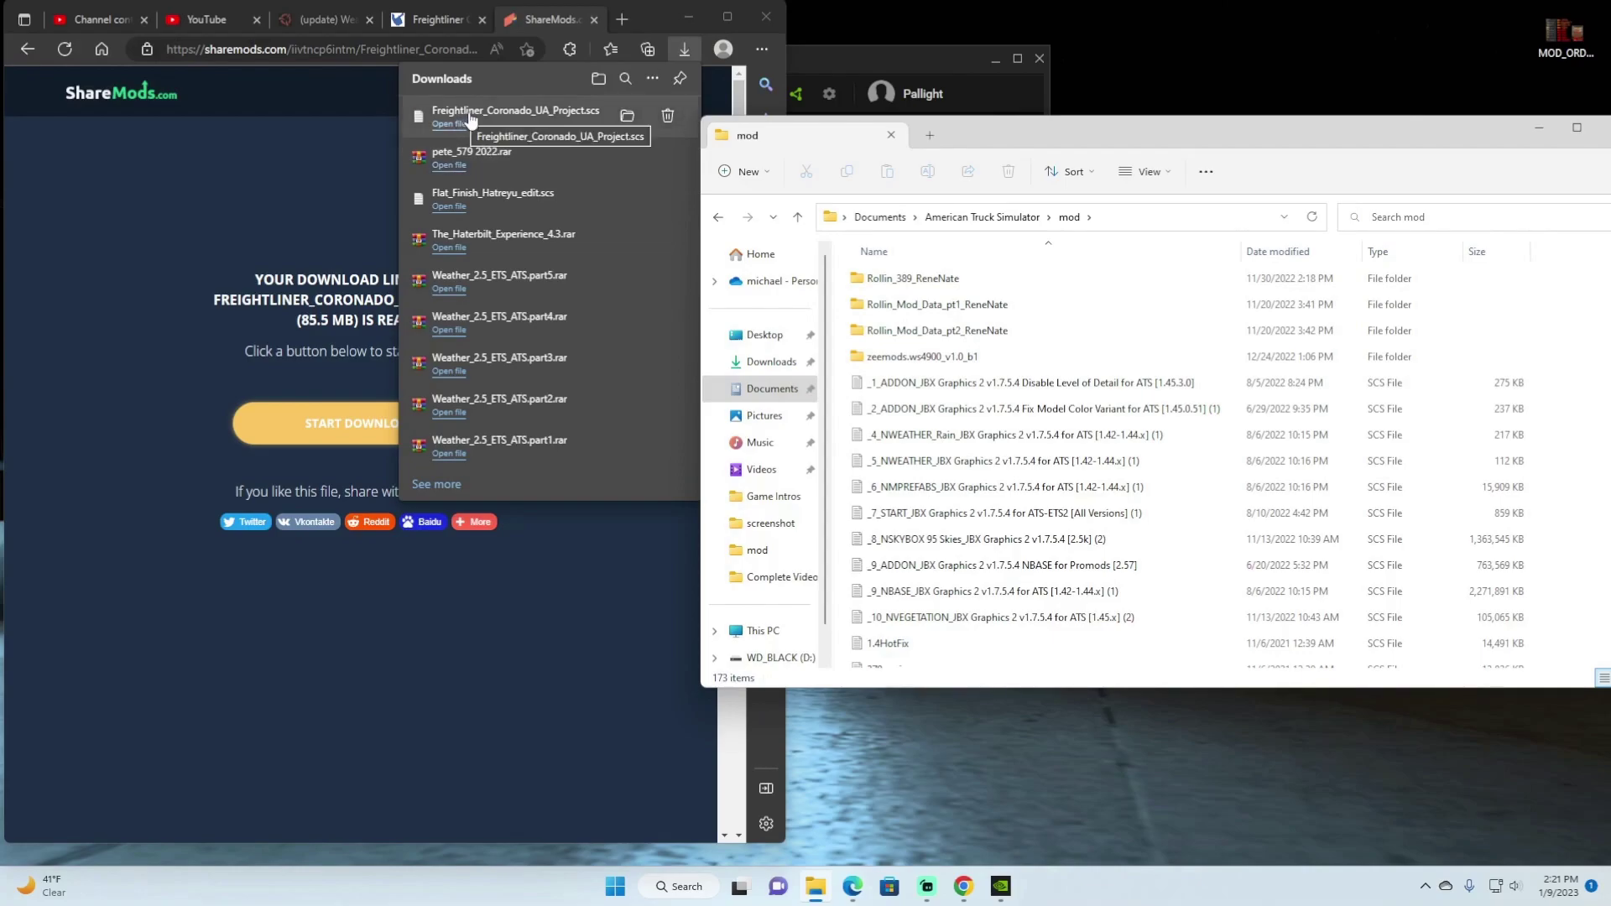
Copy the downloaded Freightliner_Coronado_UA_Project.scs into the mod folder and check it in the file list
drag(470, 120, 1577, 467)
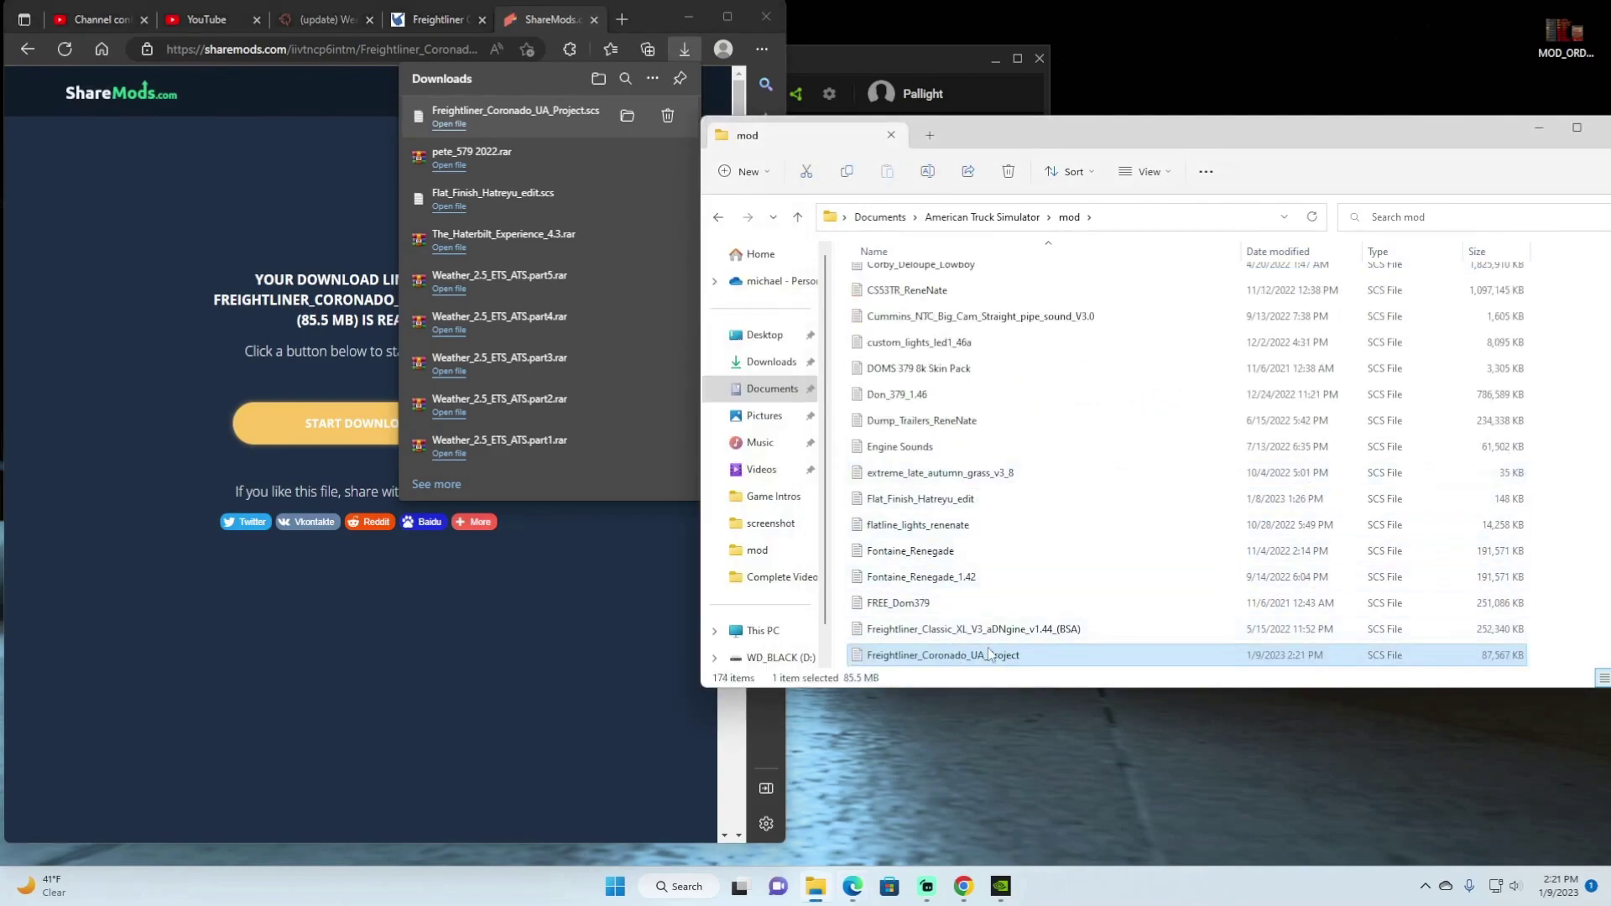
scroll(1047, 664, down, 2)
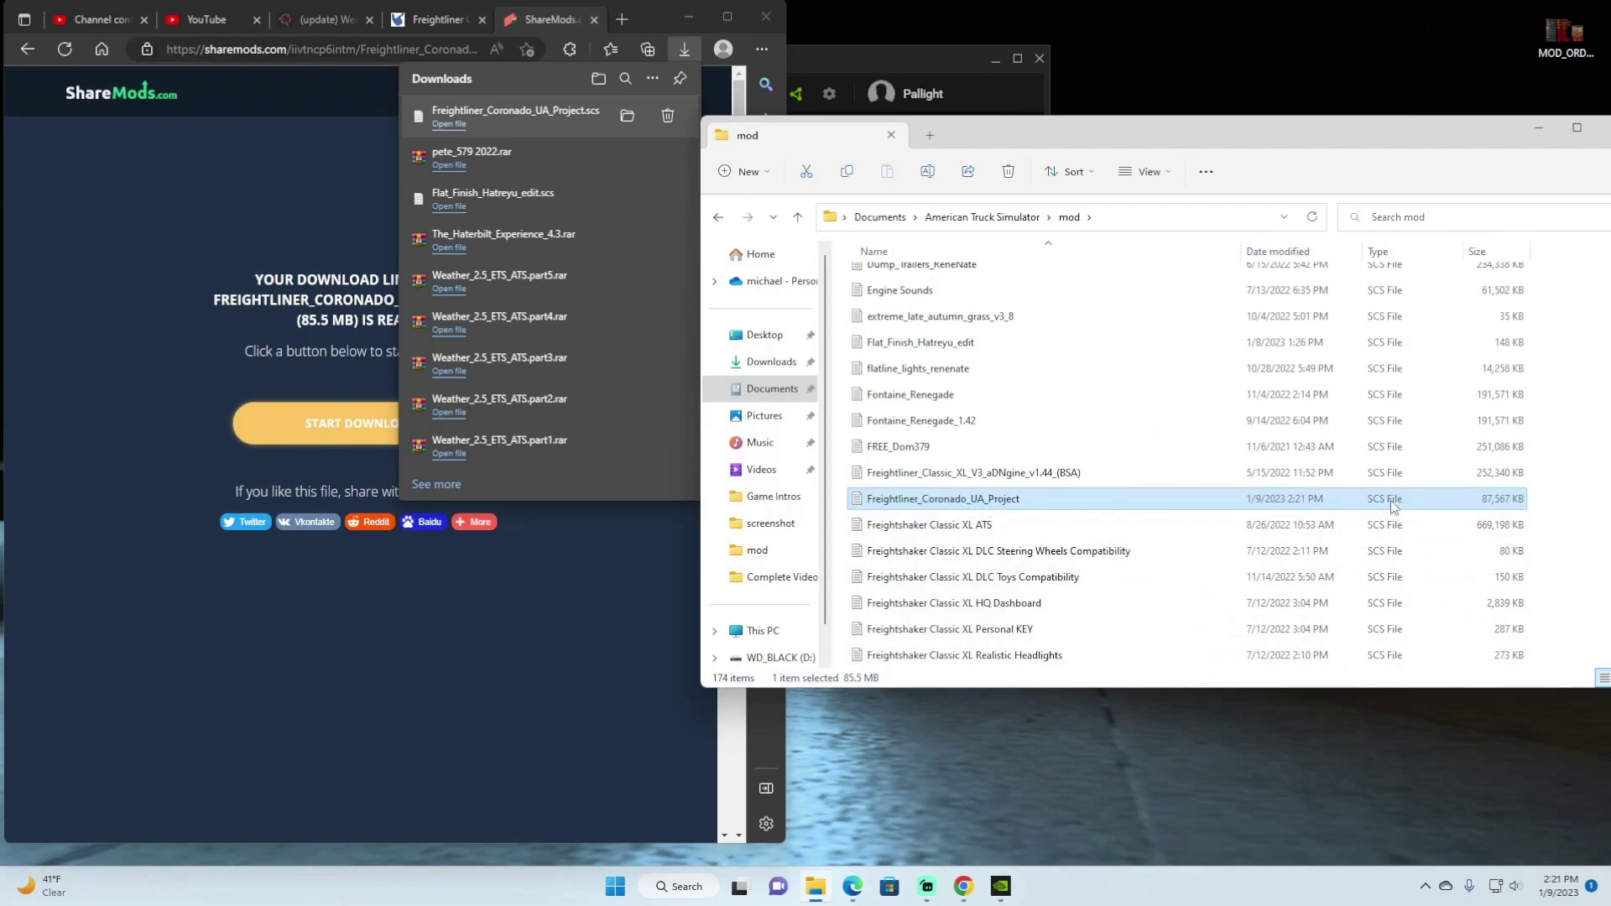
scroll(1391, 502, up, 10)
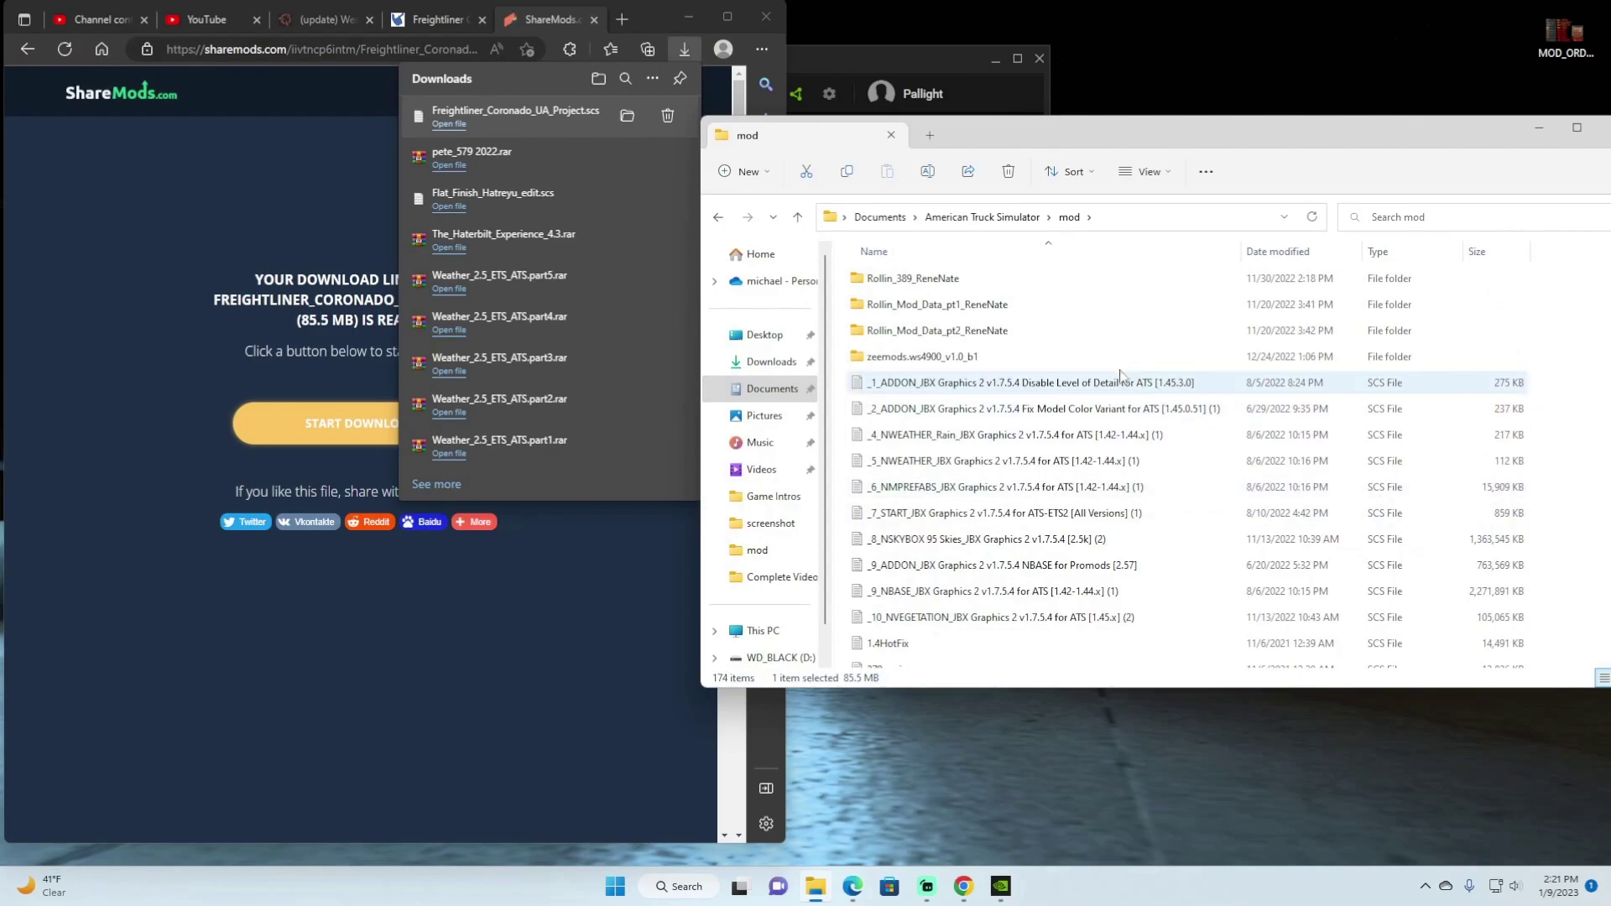
Look inside the Rollin_389_ReneNate folder to see how an unpacked mod is structured, and return to the mod folder
double_click(899, 286)
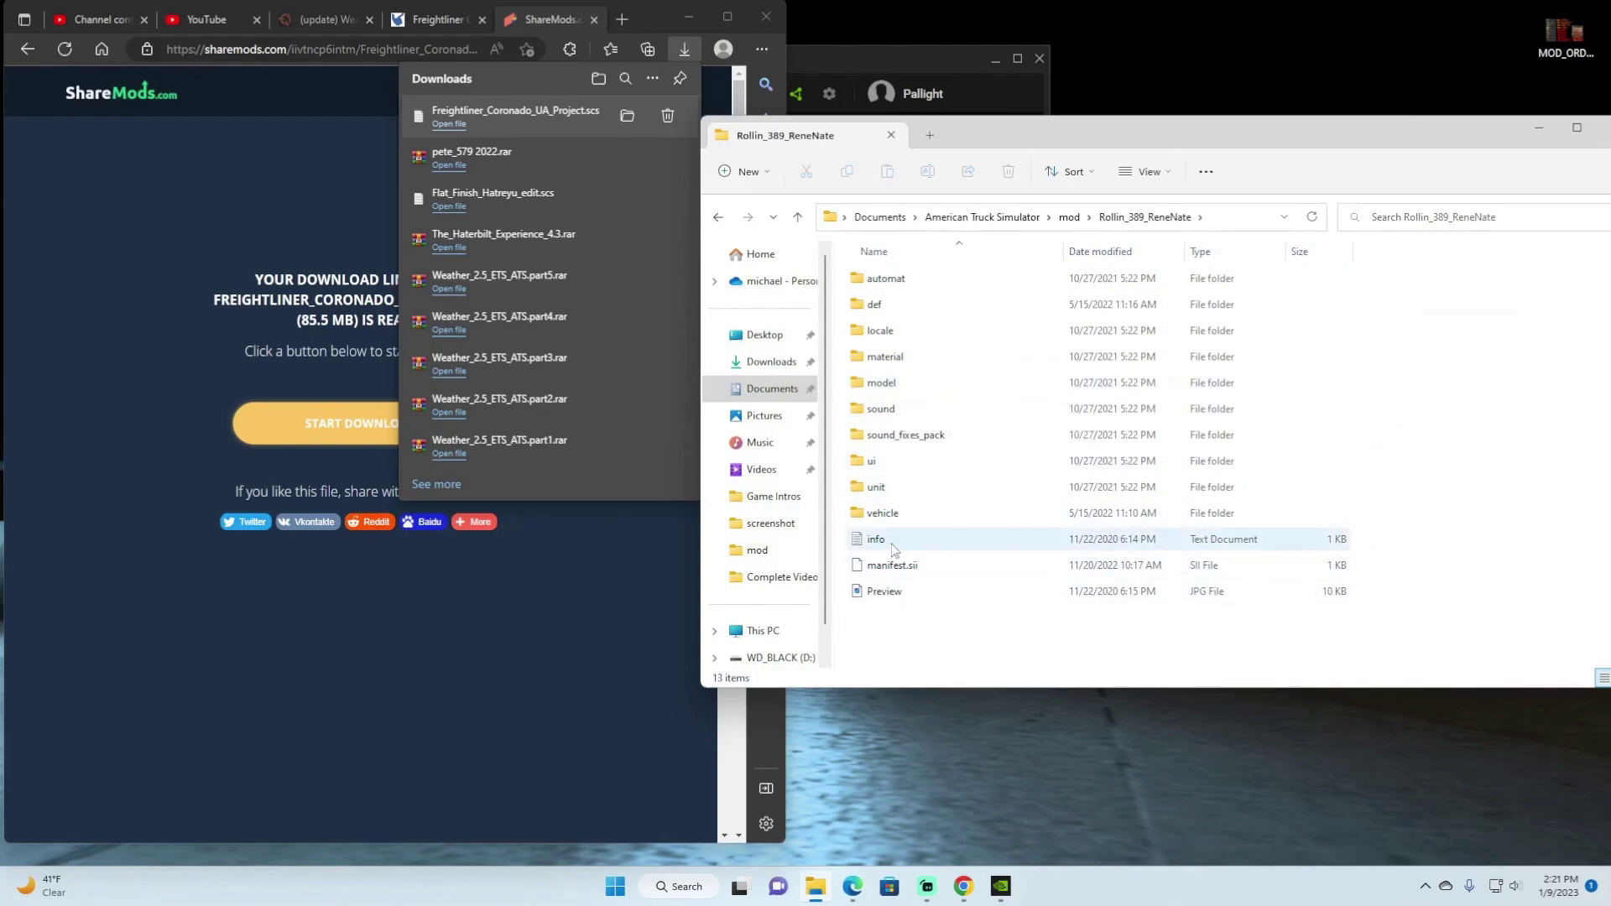
click(797, 216)
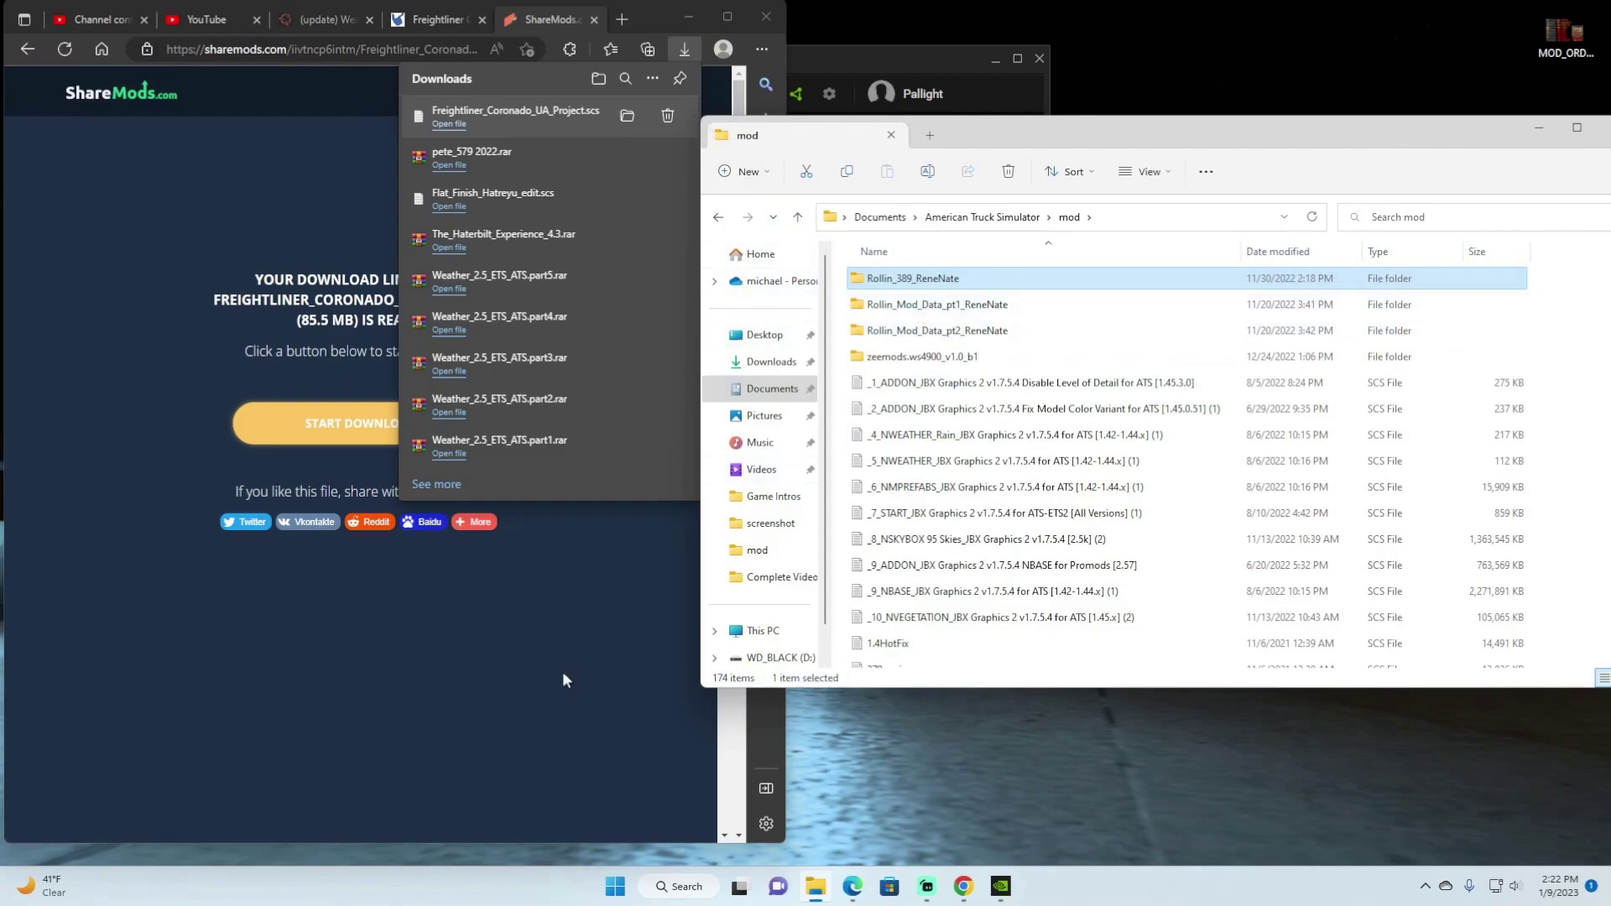
Open pete_579 2022.rar in WinRAR, choose Documents > American Truck Simulator > mod as the extraction destination, and close everything without extracting
click(480, 167)
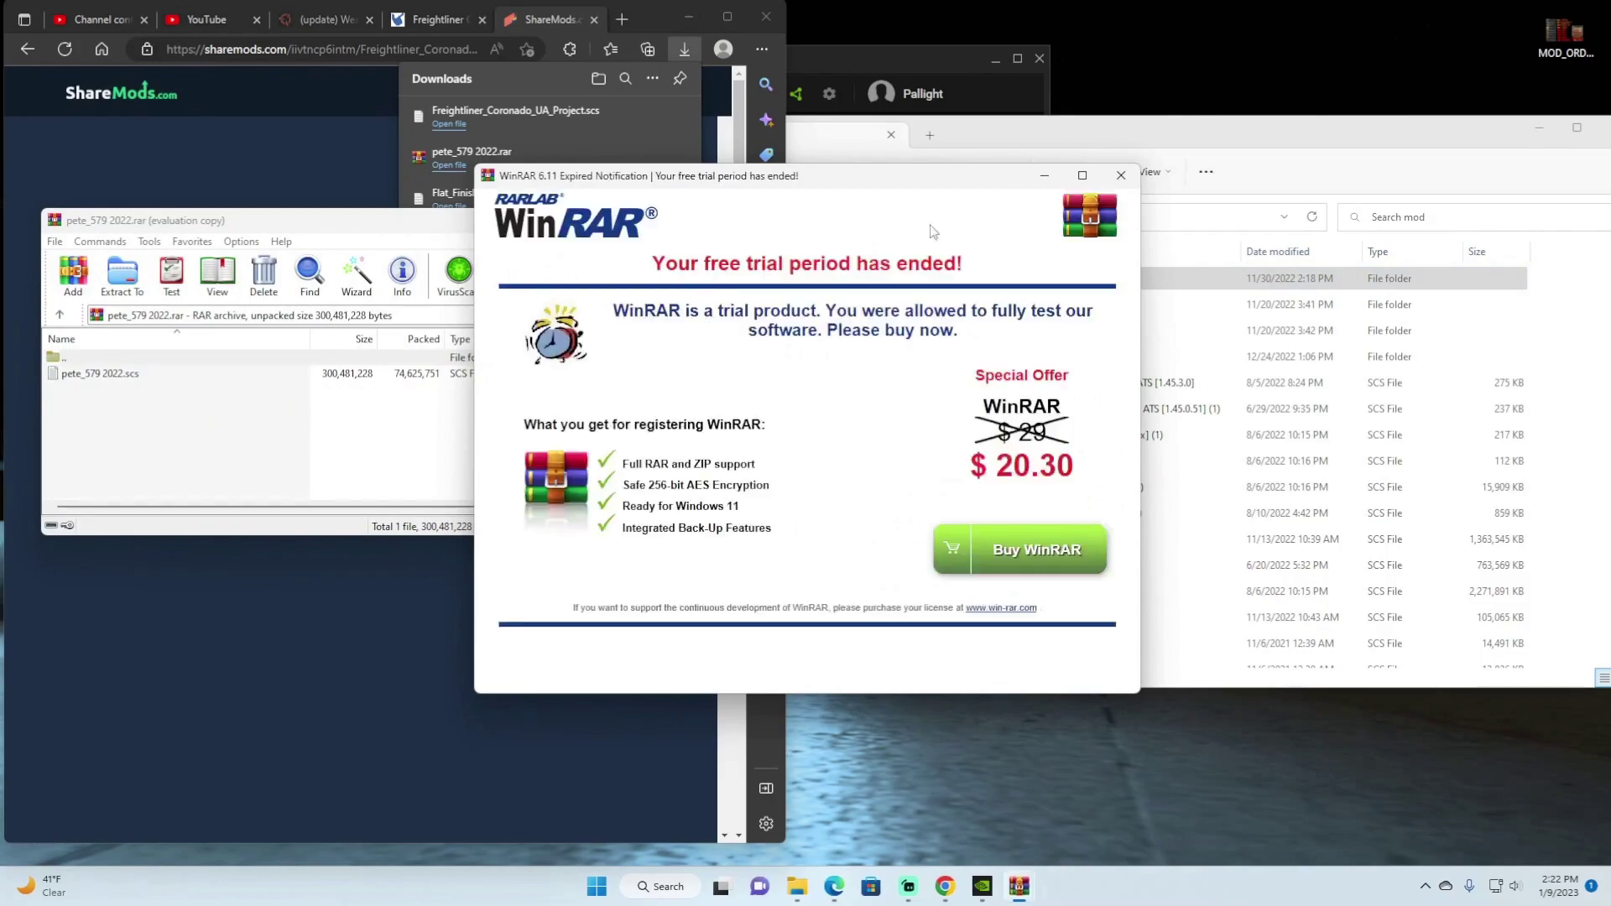
click(1120, 178)
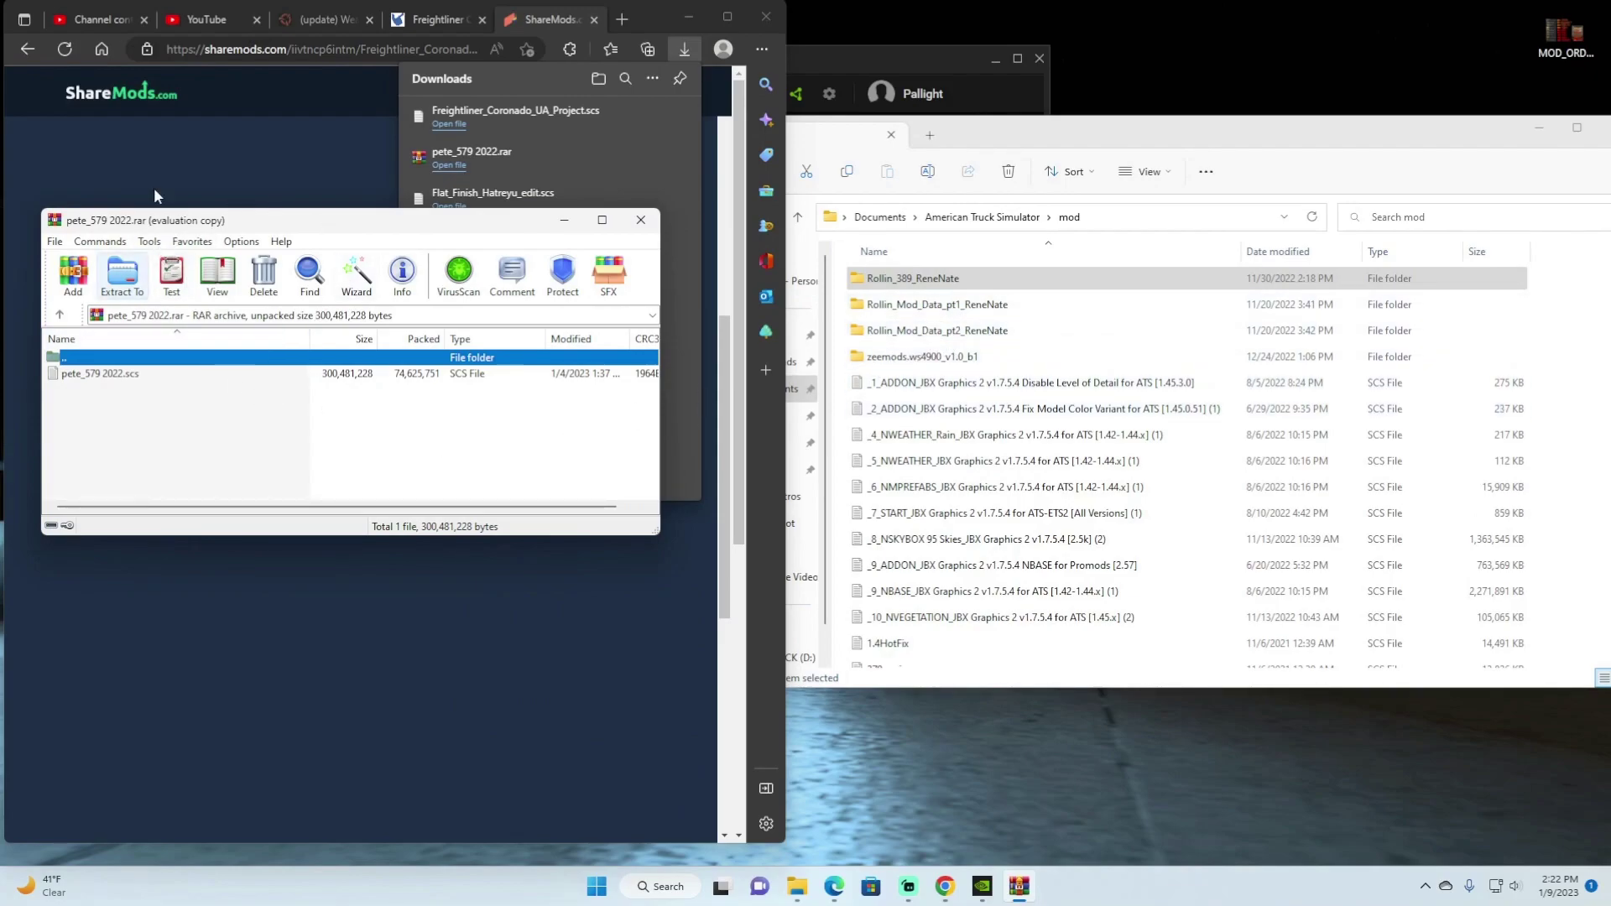
click(122, 275)
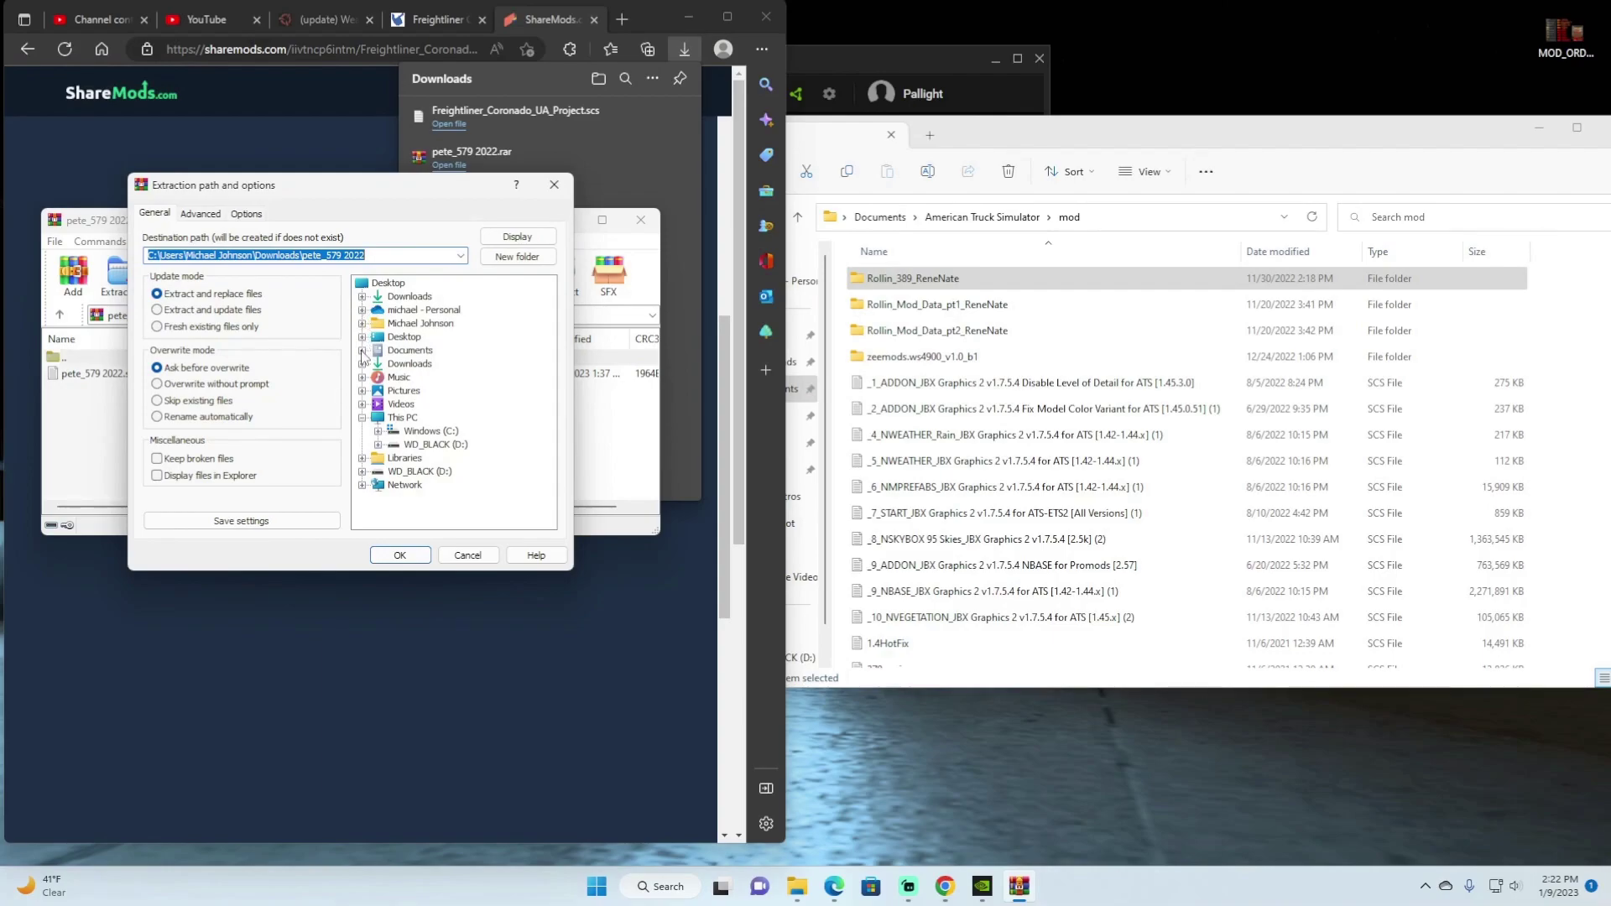
click(363, 352)
click(378, 324)
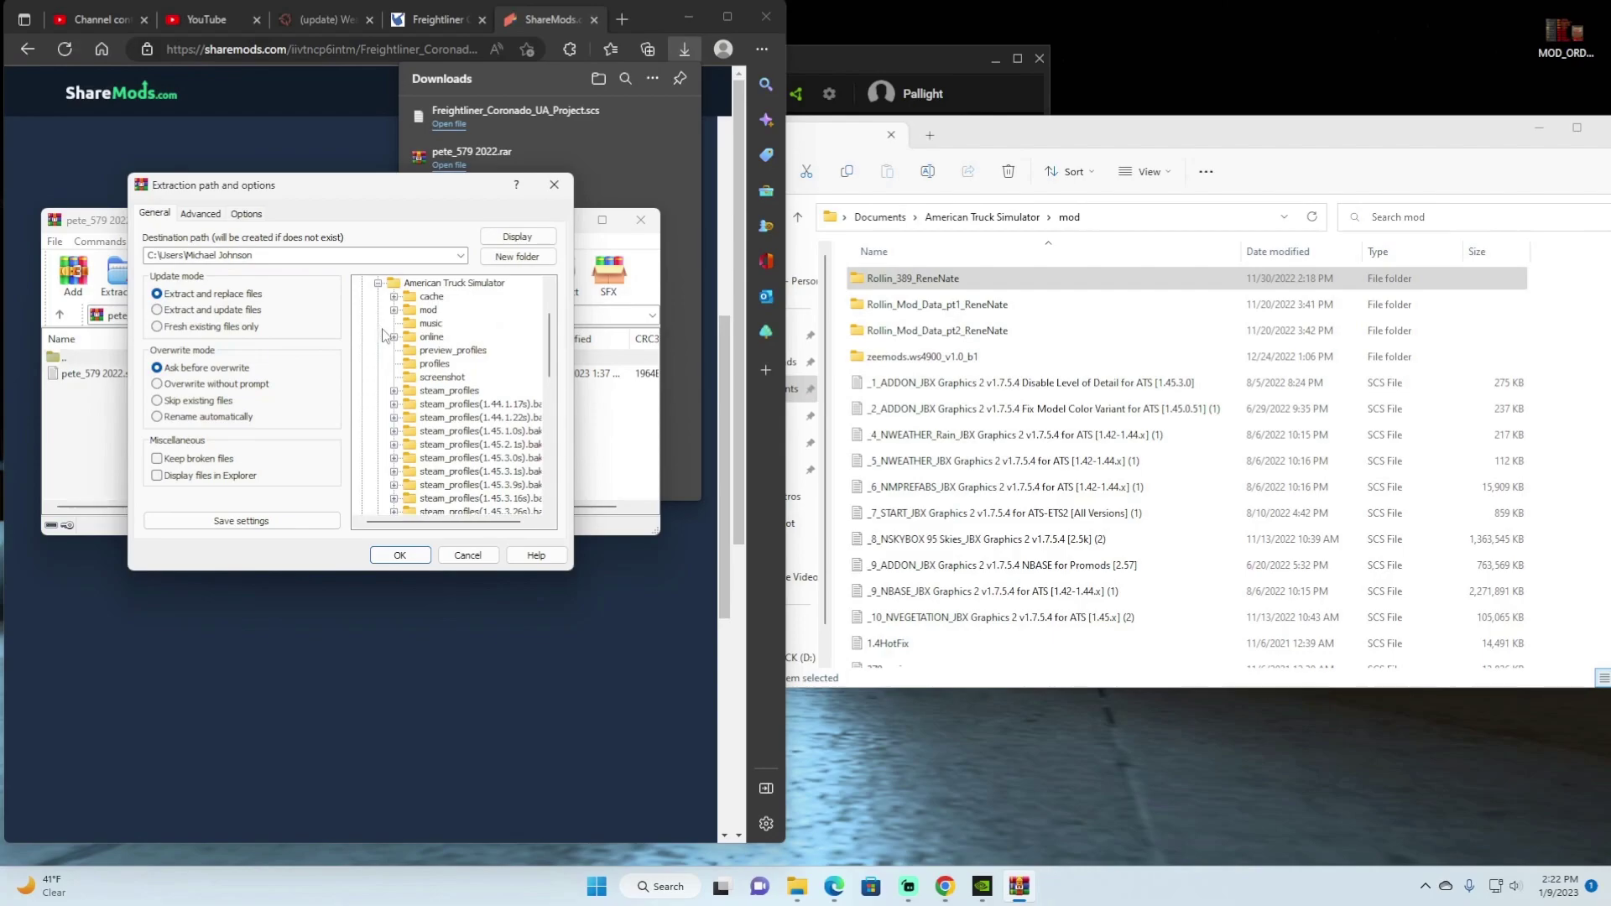
click(428, 310)
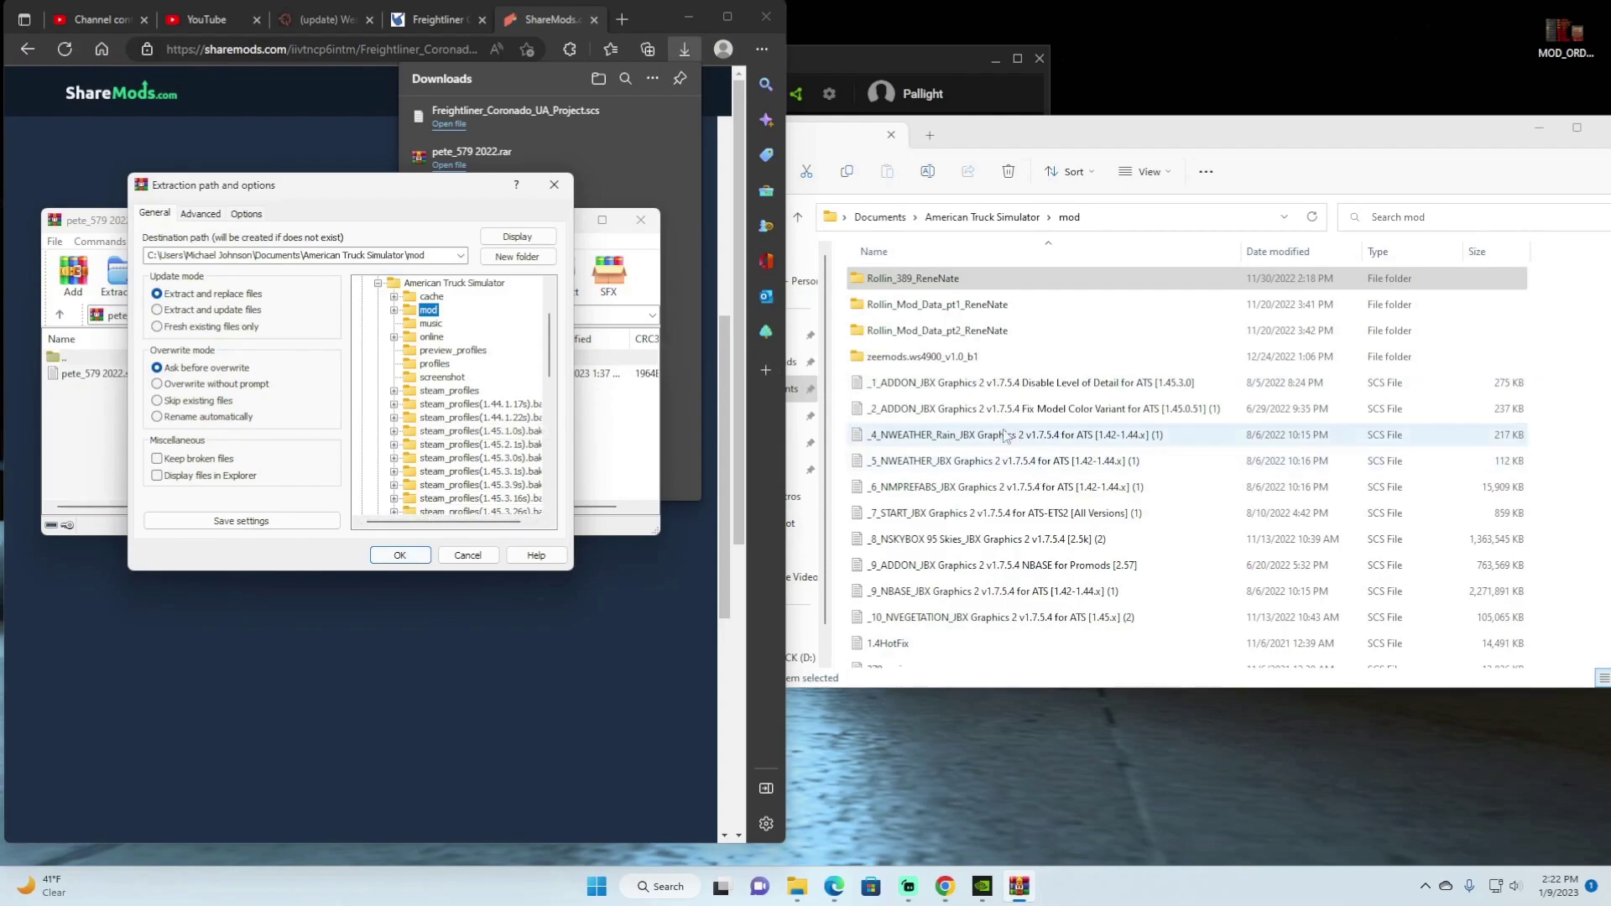
click(551, 185)
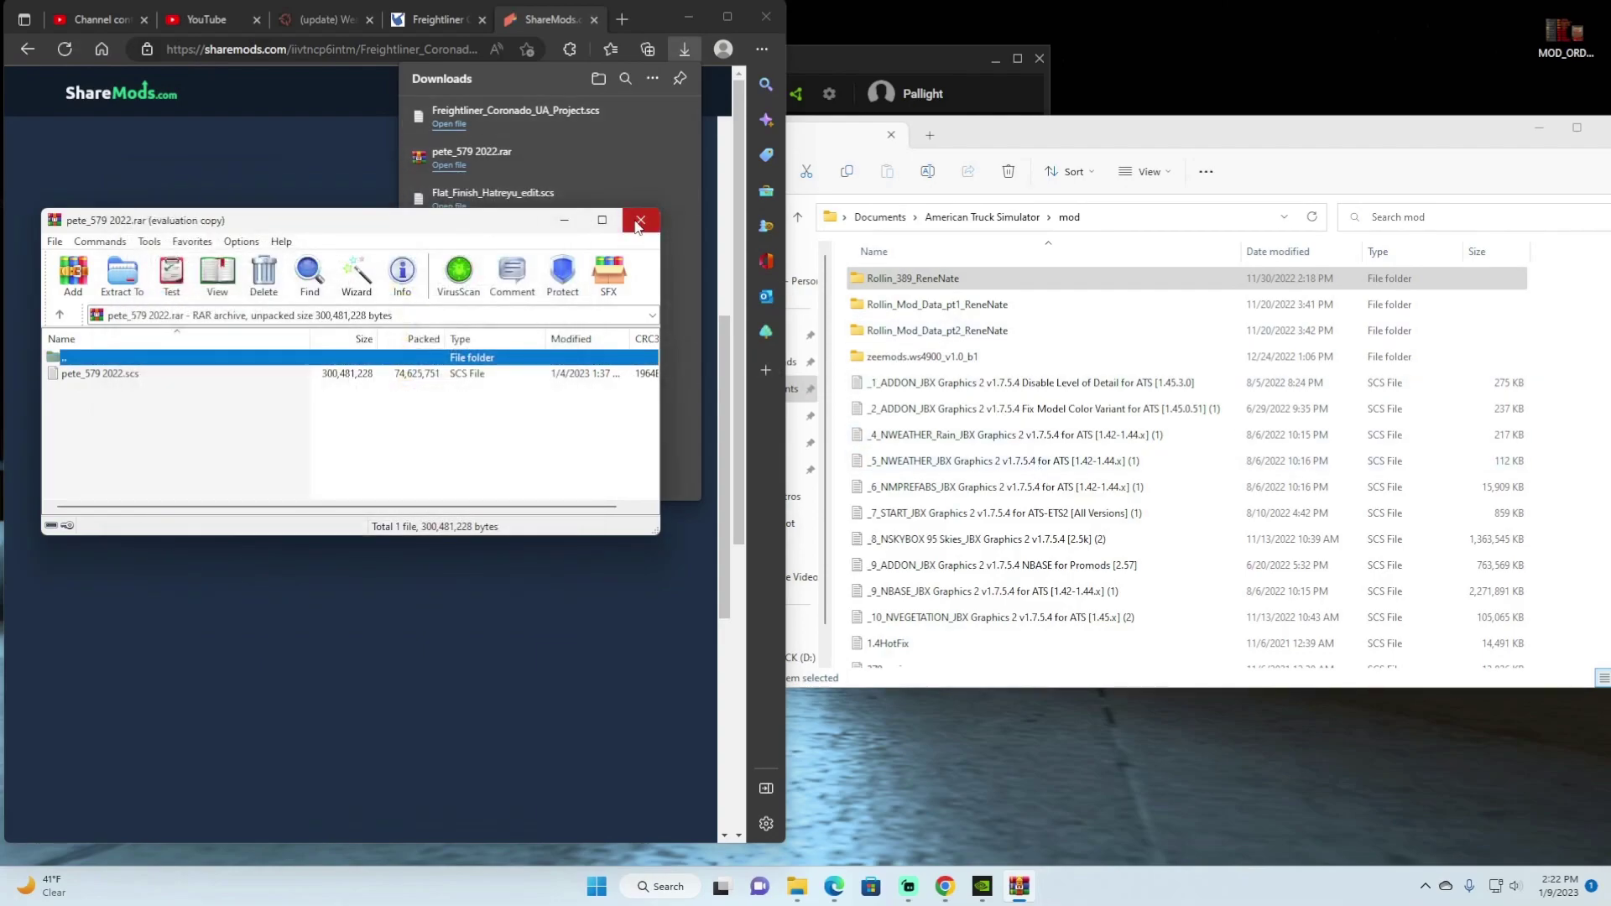
click(640, 221)
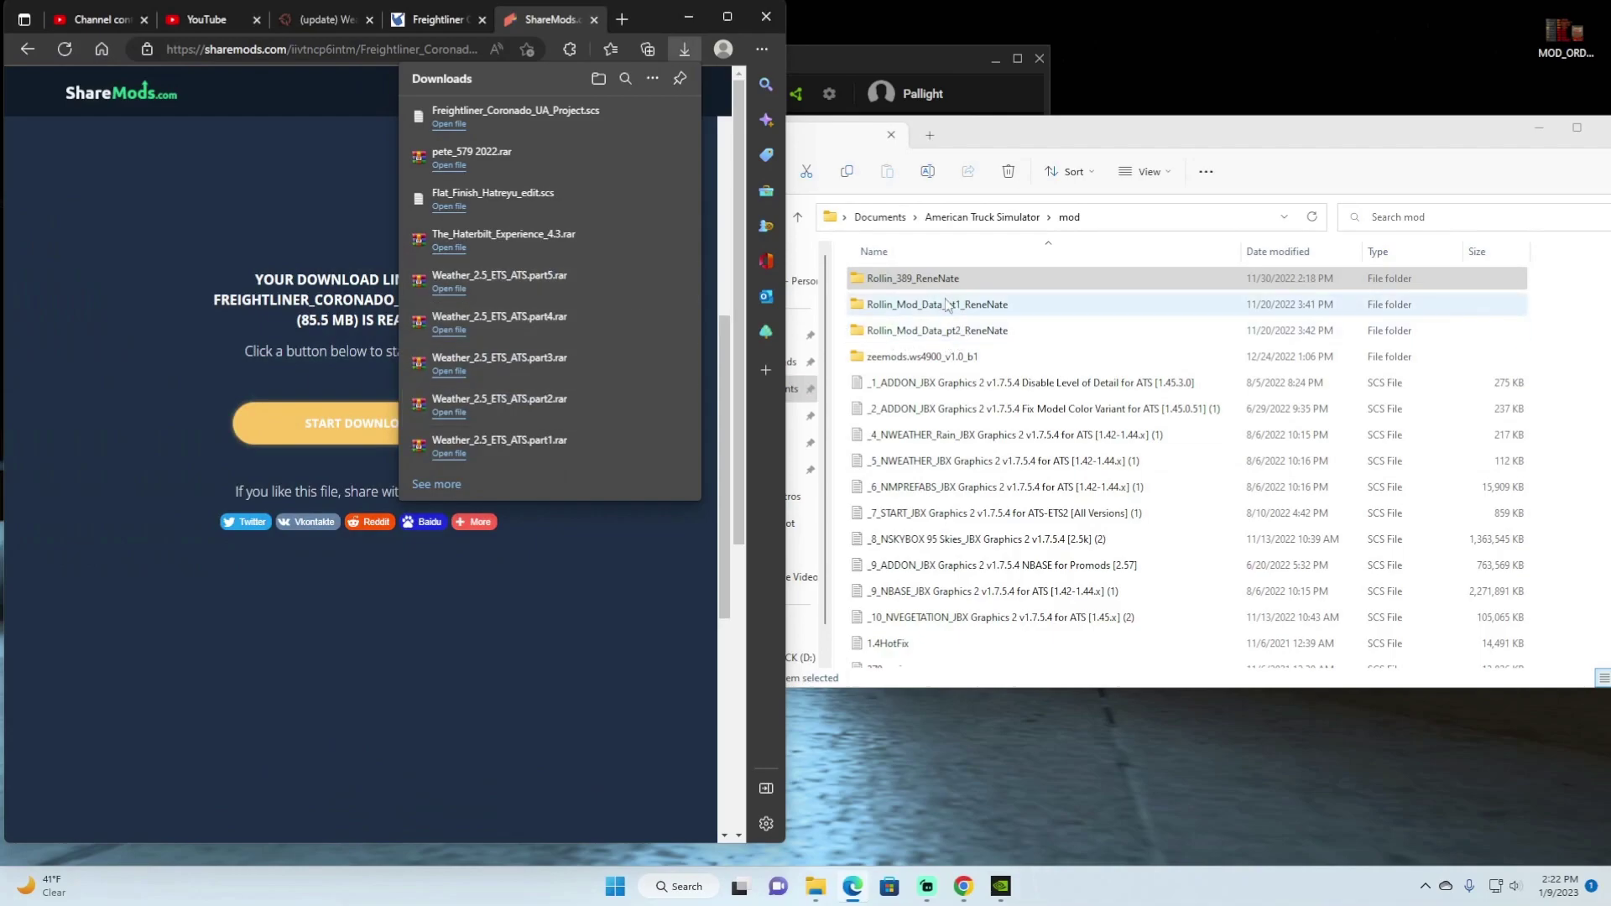
Examine the contents of the Rollin_Mod_Data_pt1_ReneNate and Rollin_Mod_Data_pt2_ReneNate folders, returning to the mod folder after each
double_click(911, 307)
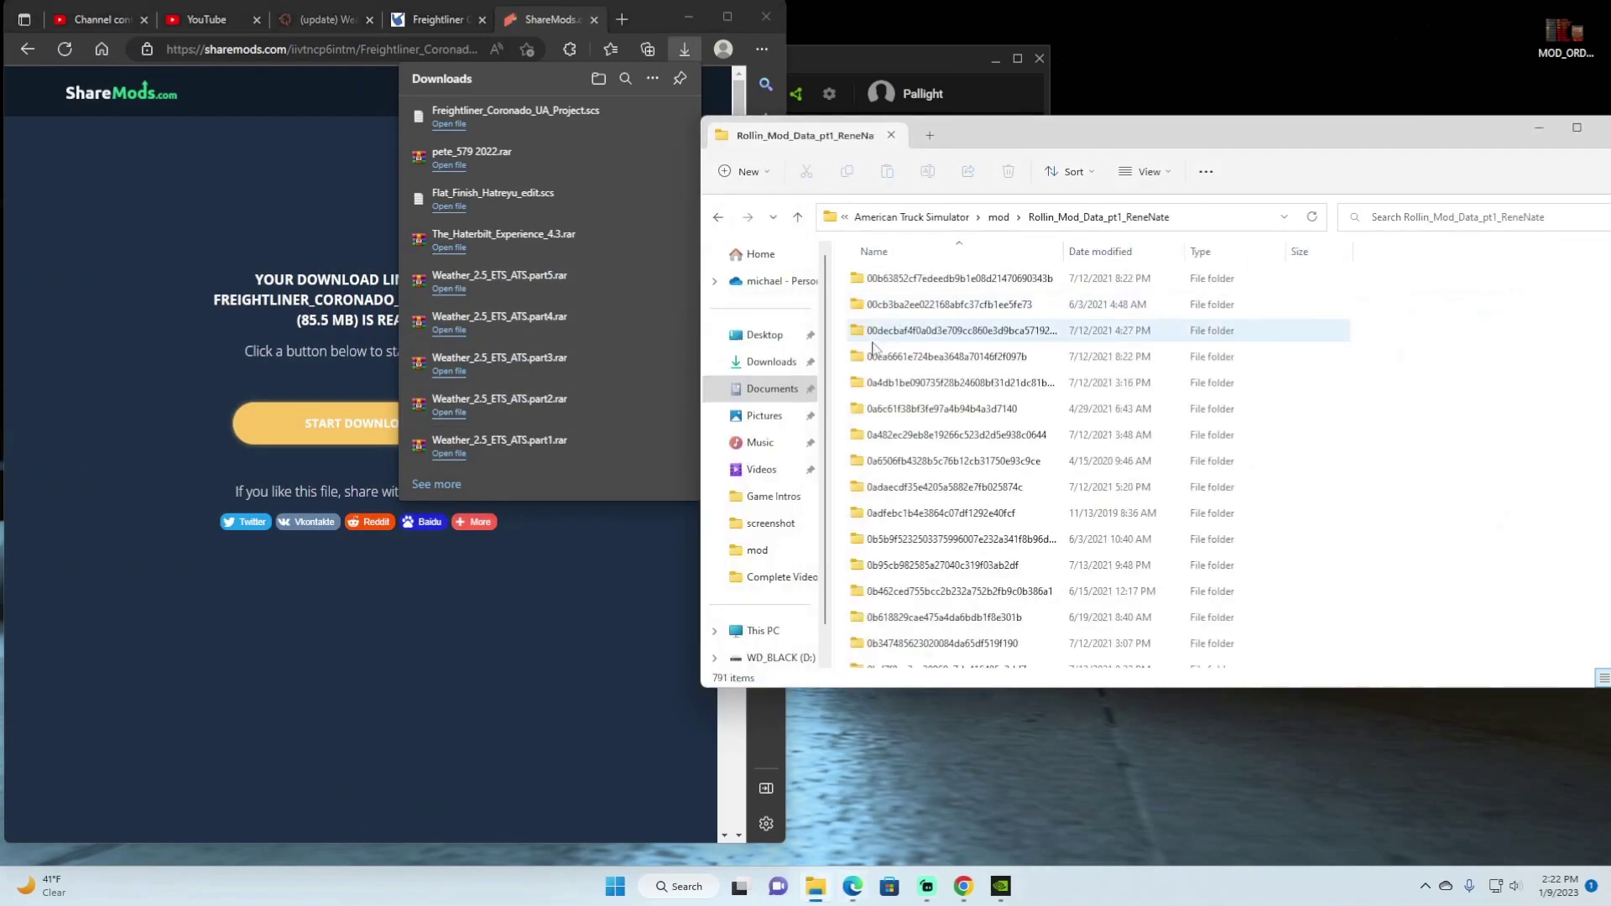
scroll(906, 335, down, 5)
scroll(898, 351, down, 15)
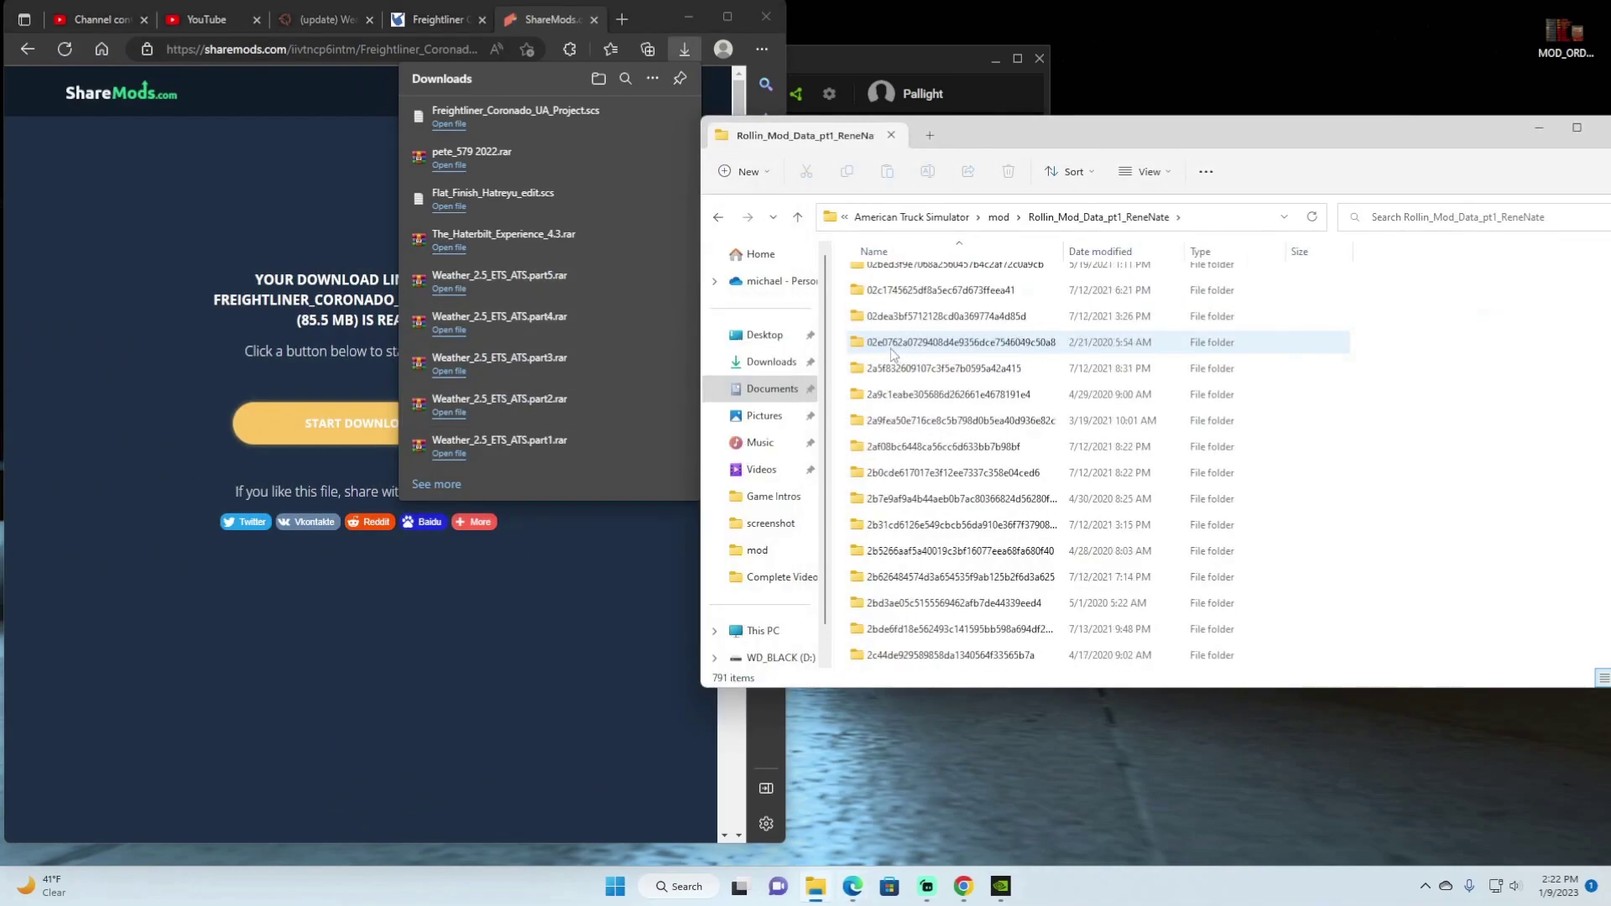
click(799, 218)
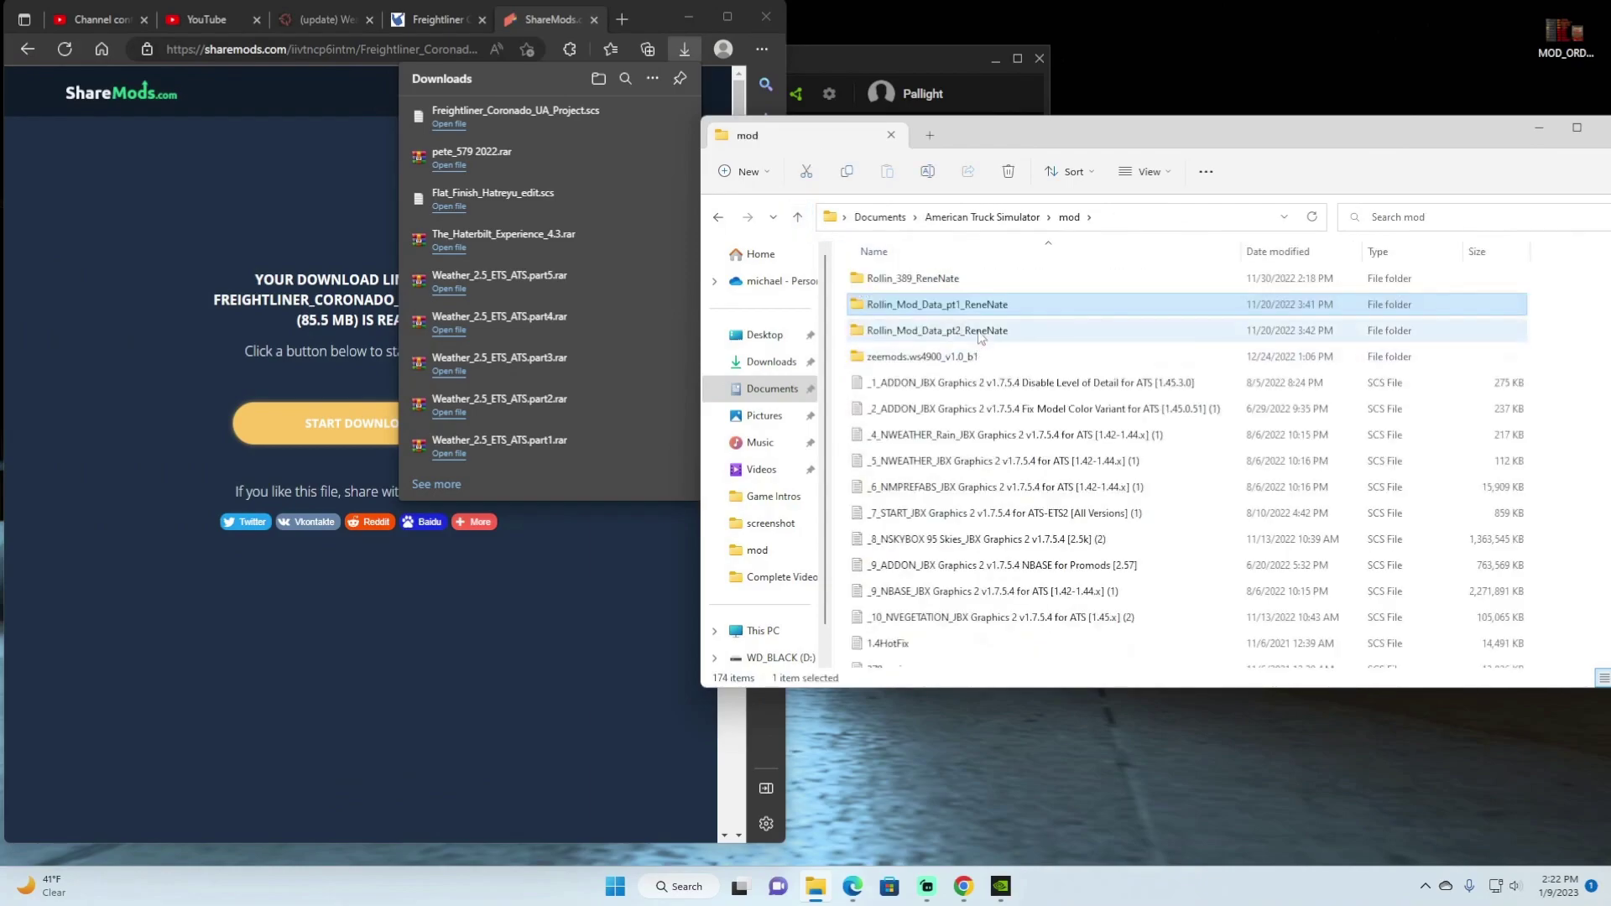
double_click(940, 330)
scroll(945, 371, down, 10)
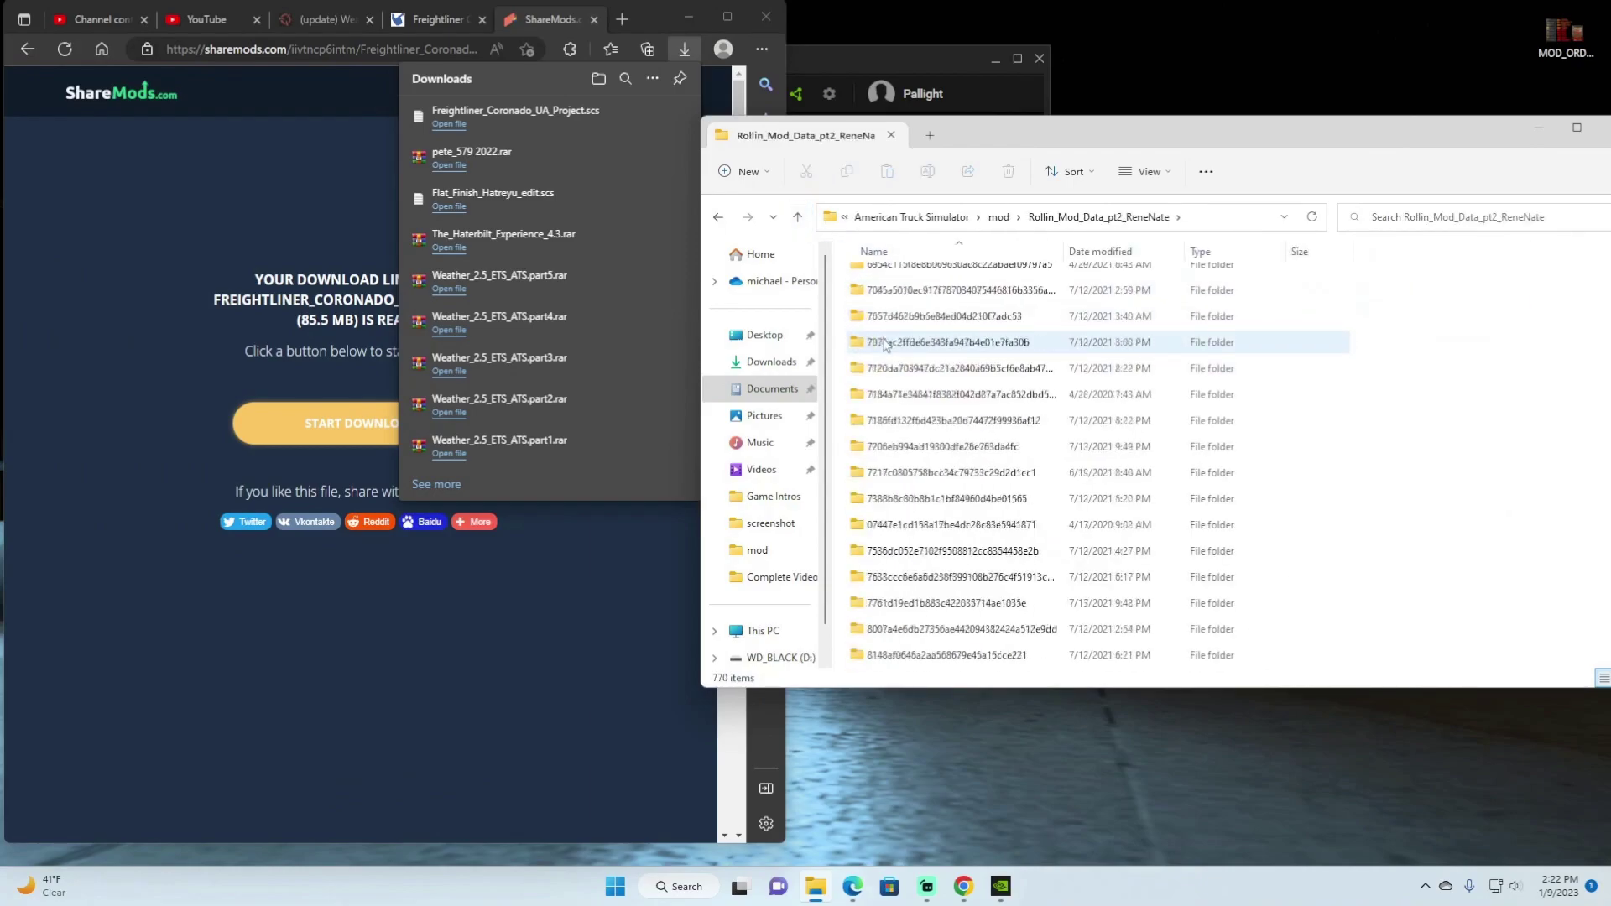
click(798, 217)
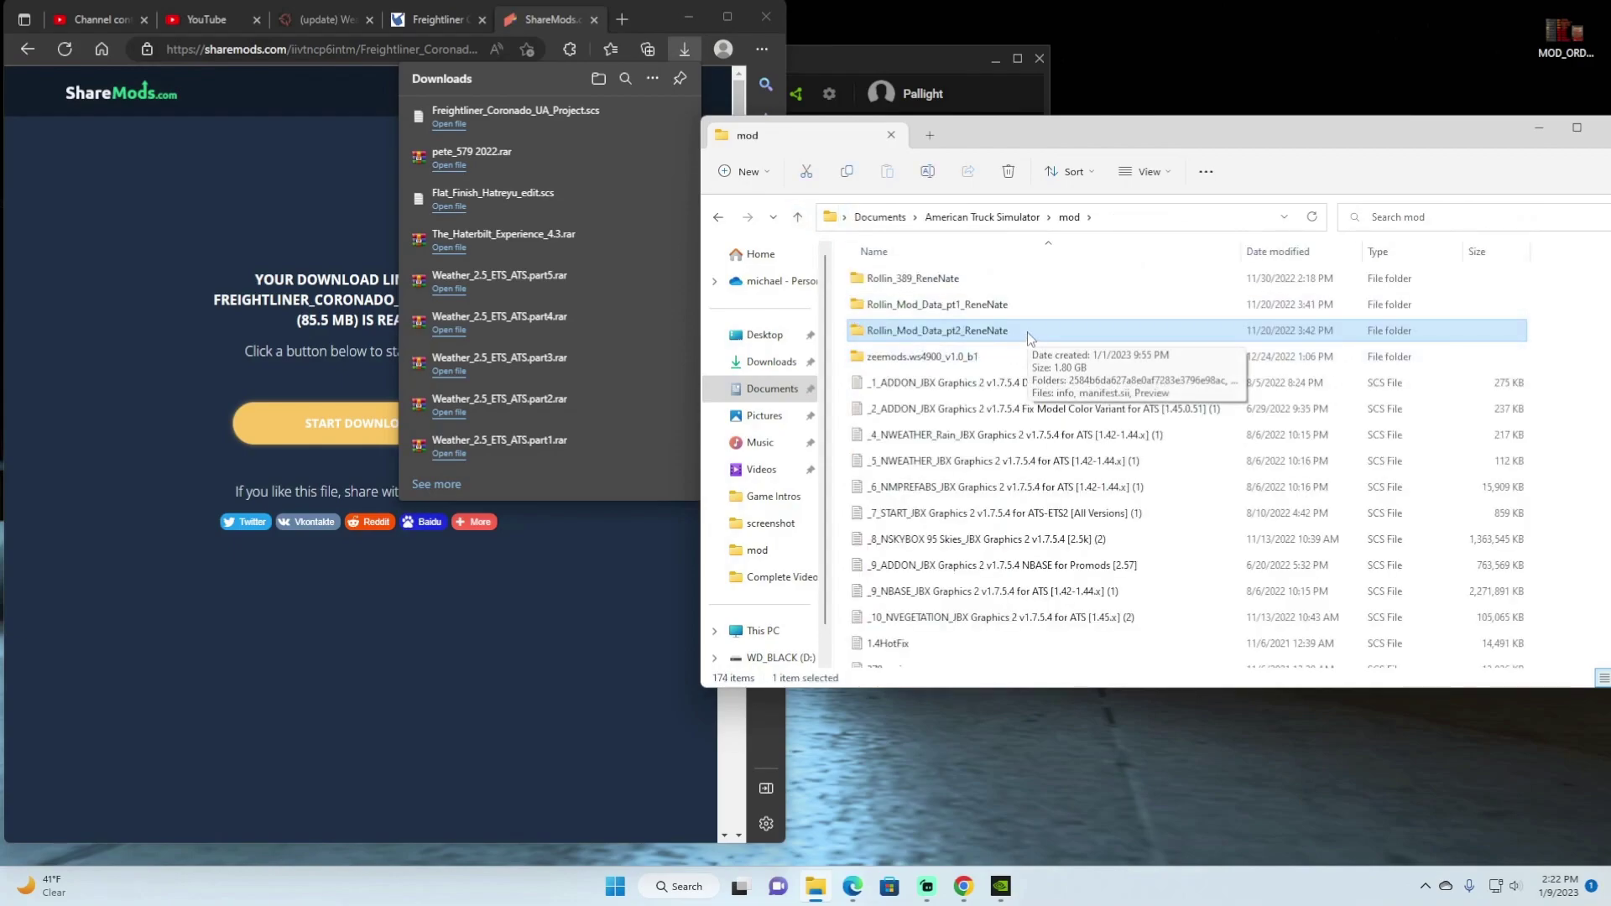
Close the File Explorer window and the ShareMods page, and minimize the browser to reveal the desktop
drag(1175, 135, 1100, 122)
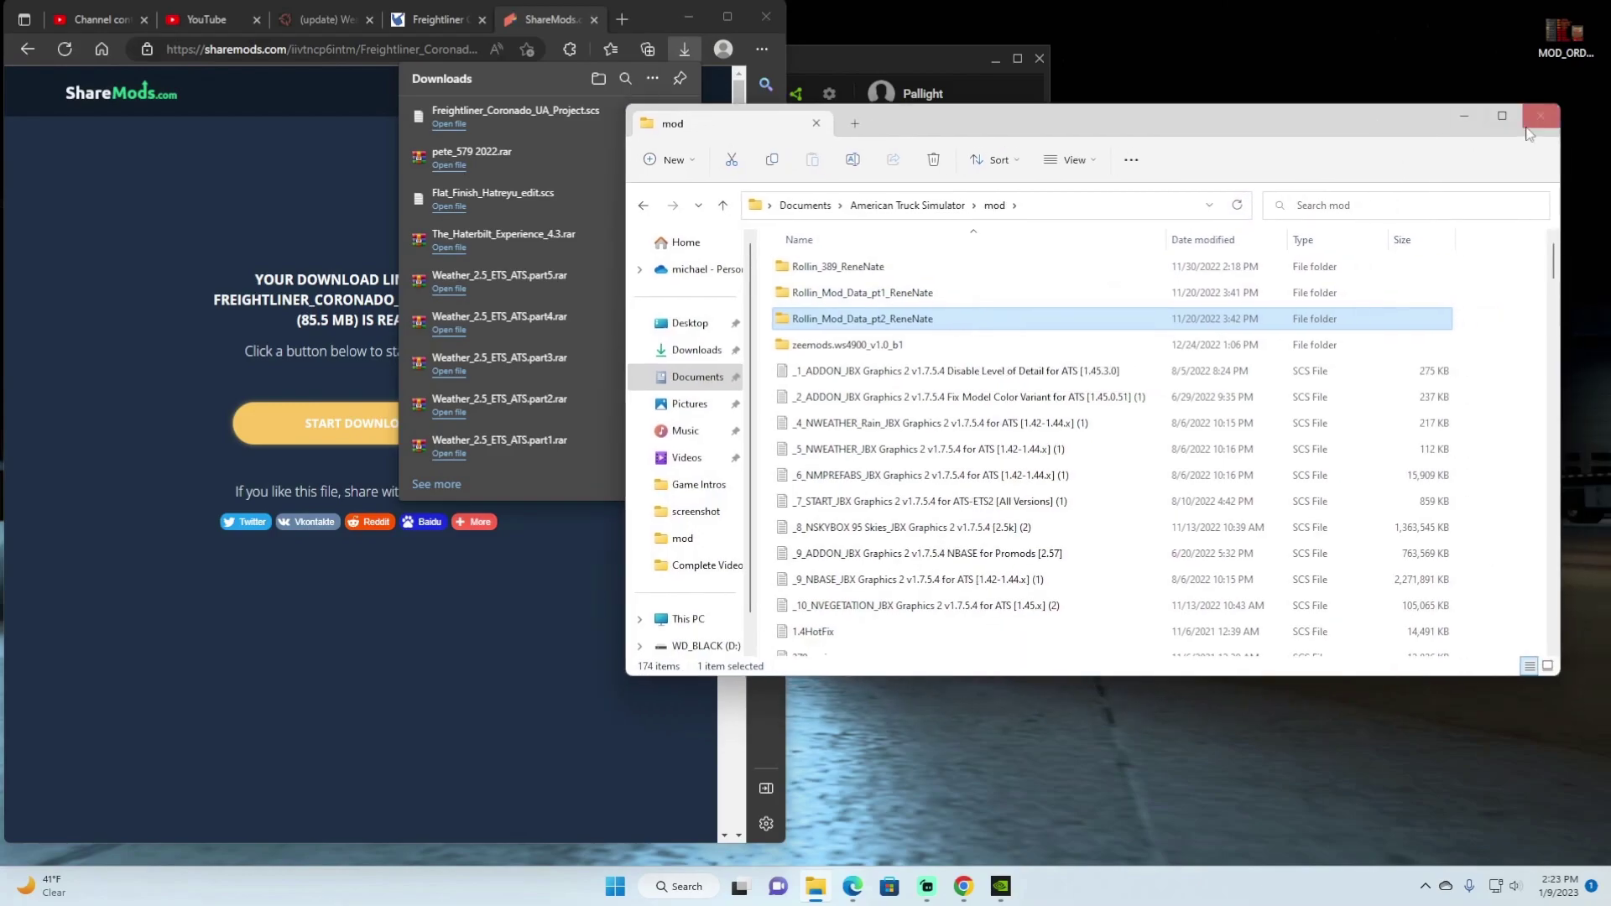
click(1526, 121)
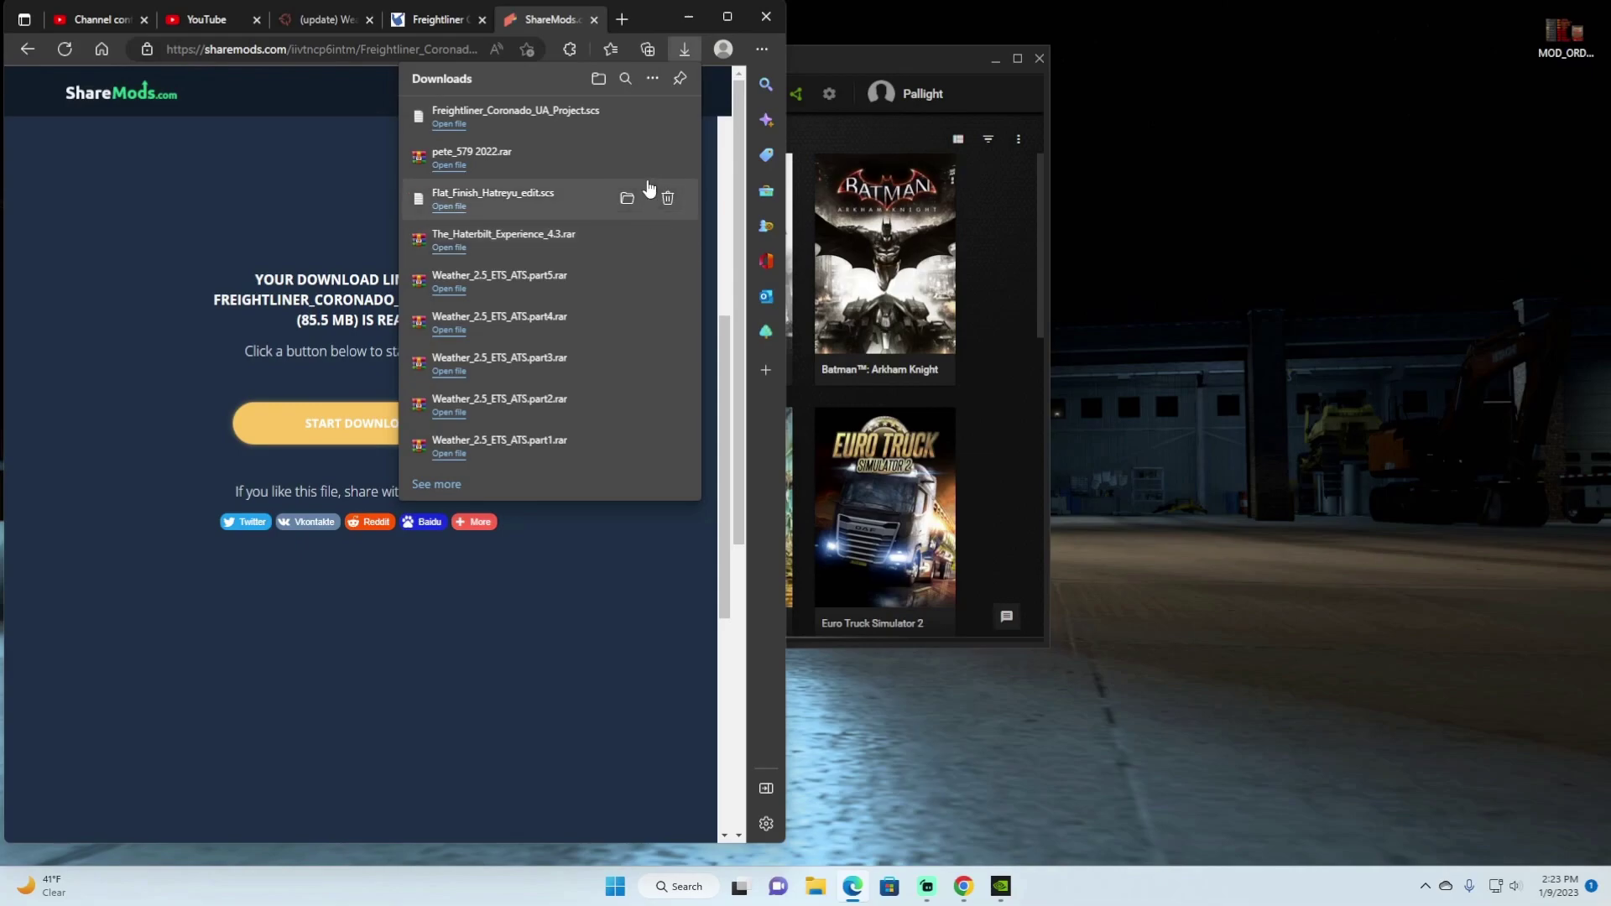
click(594, 18)
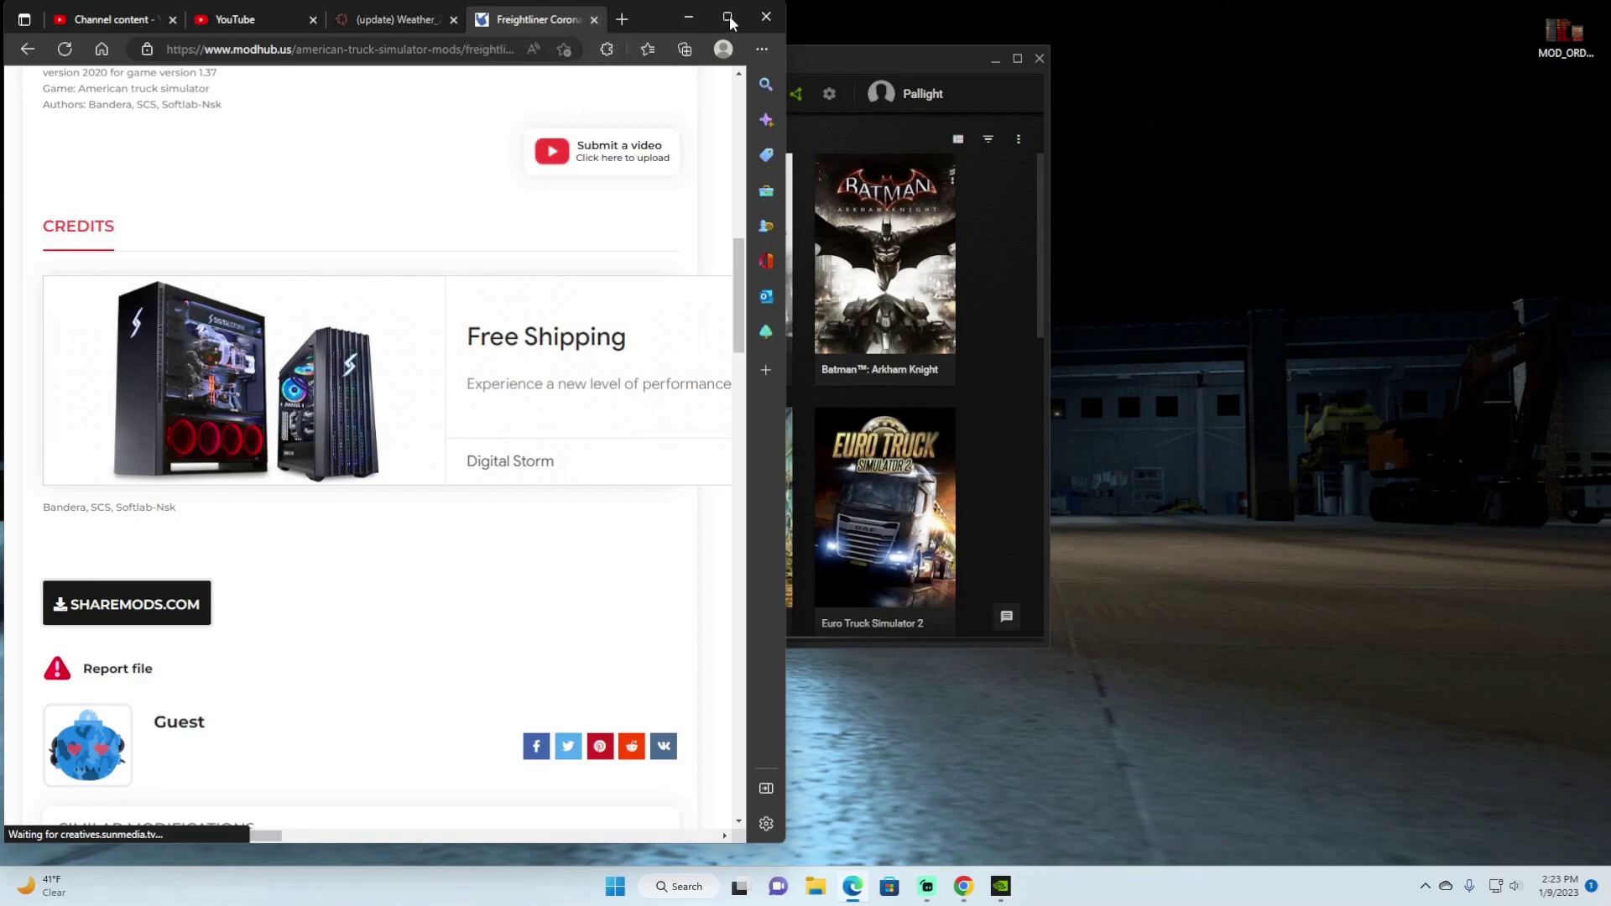
click(688, 16)
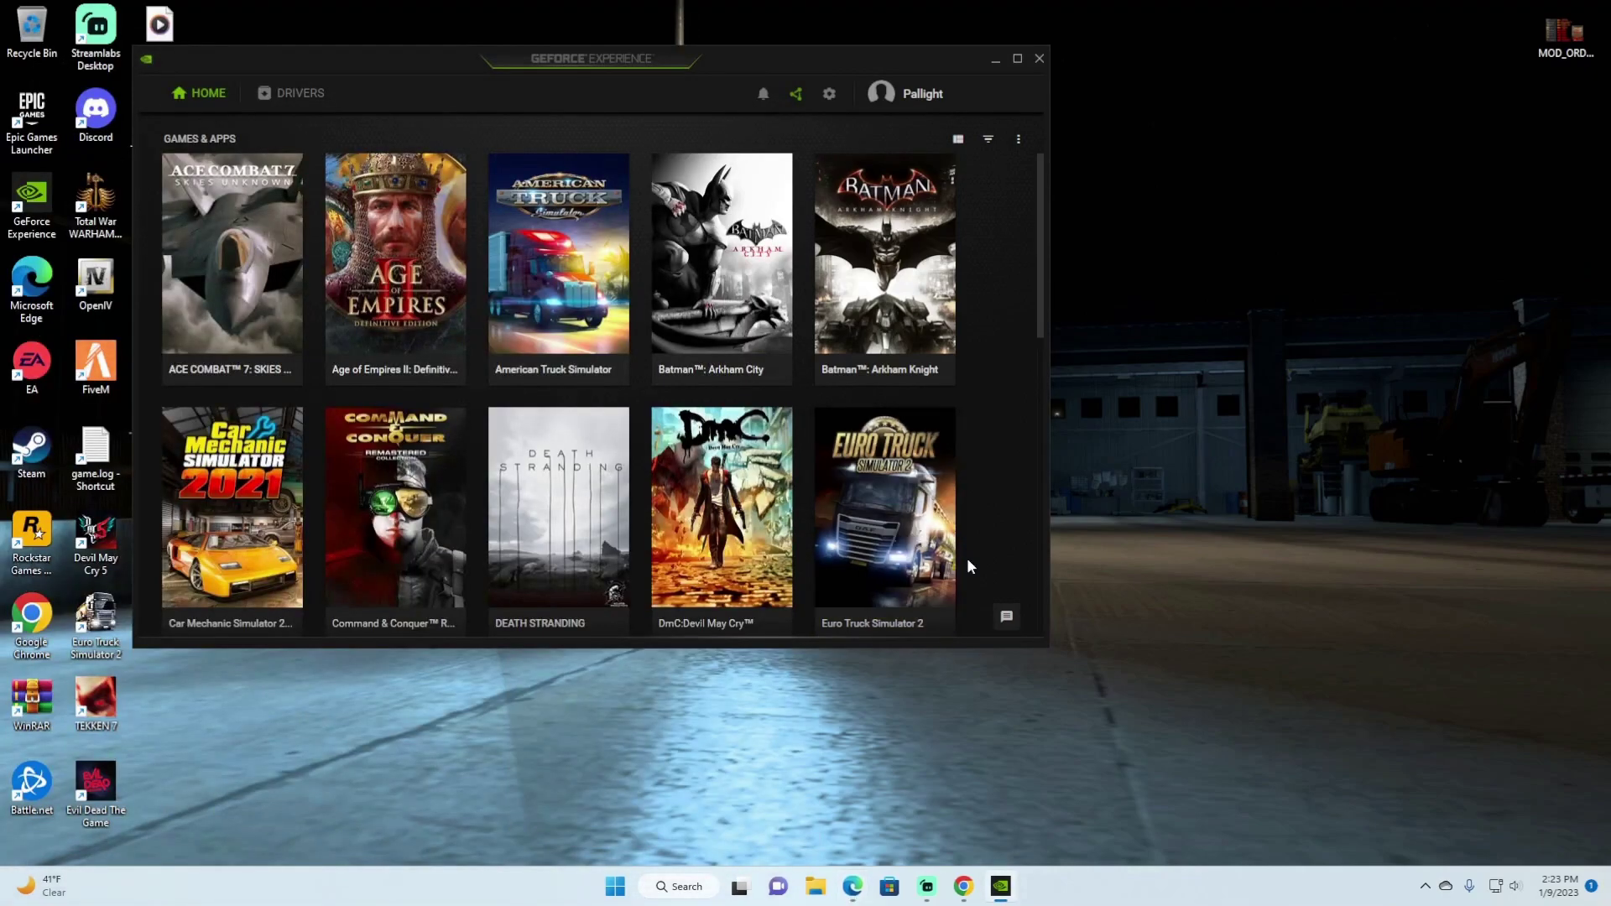